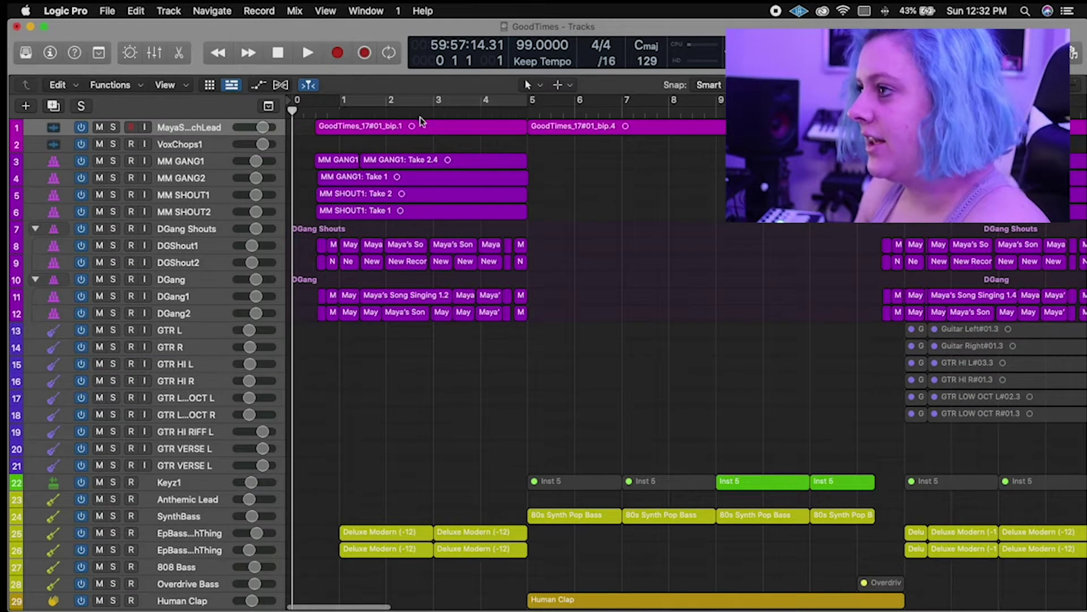
# Examine the tools available for the secondary tool and in the tool menu of the Tracks area.
pyautogui.click(565, 89)
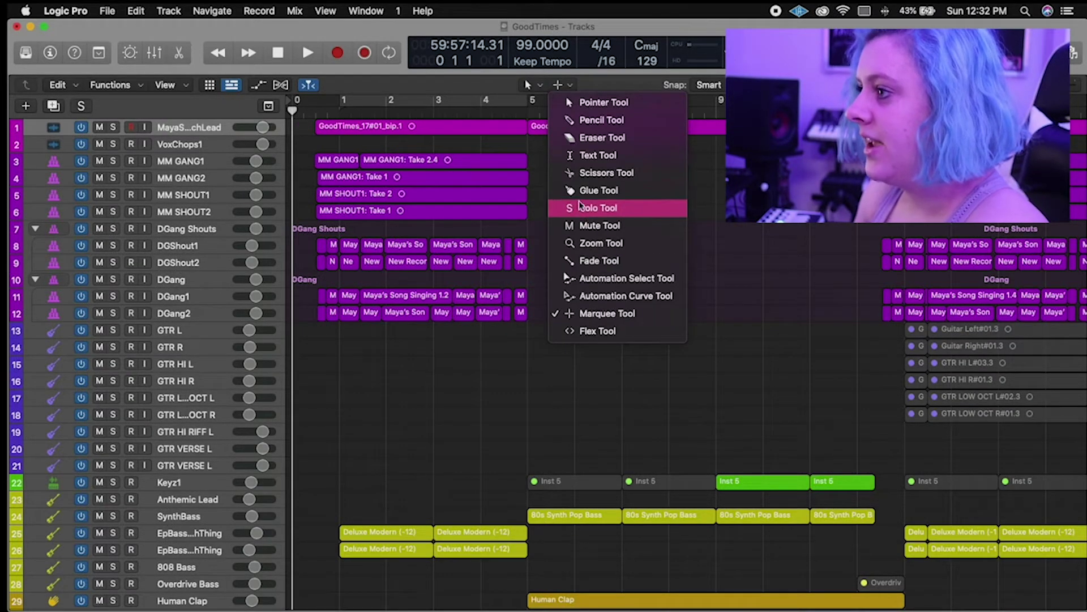
pyautogui.press('Escape')
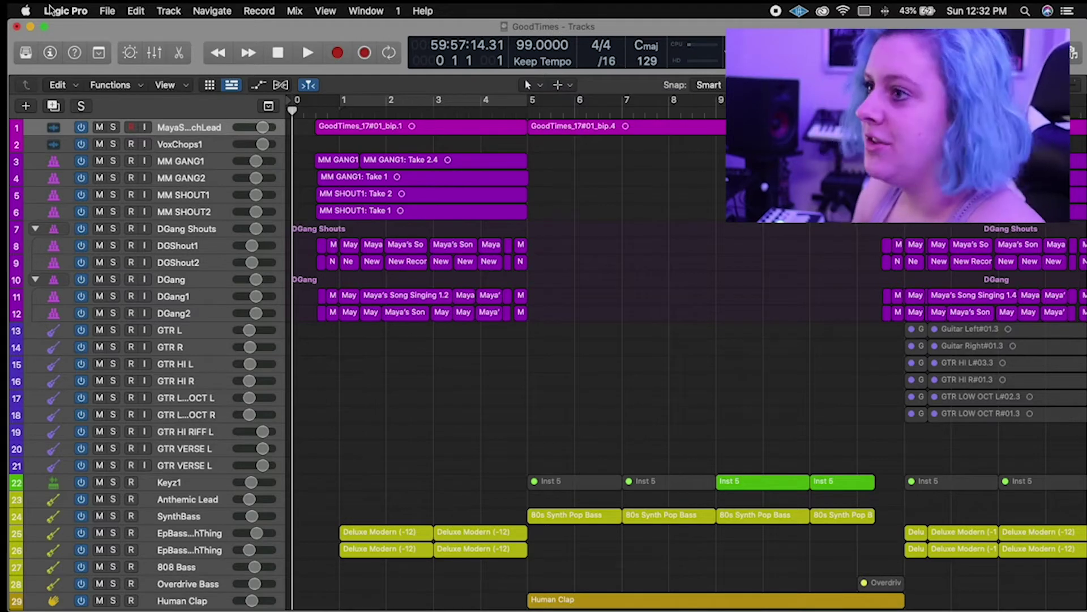
pyautogui.rightClick(572, 207)
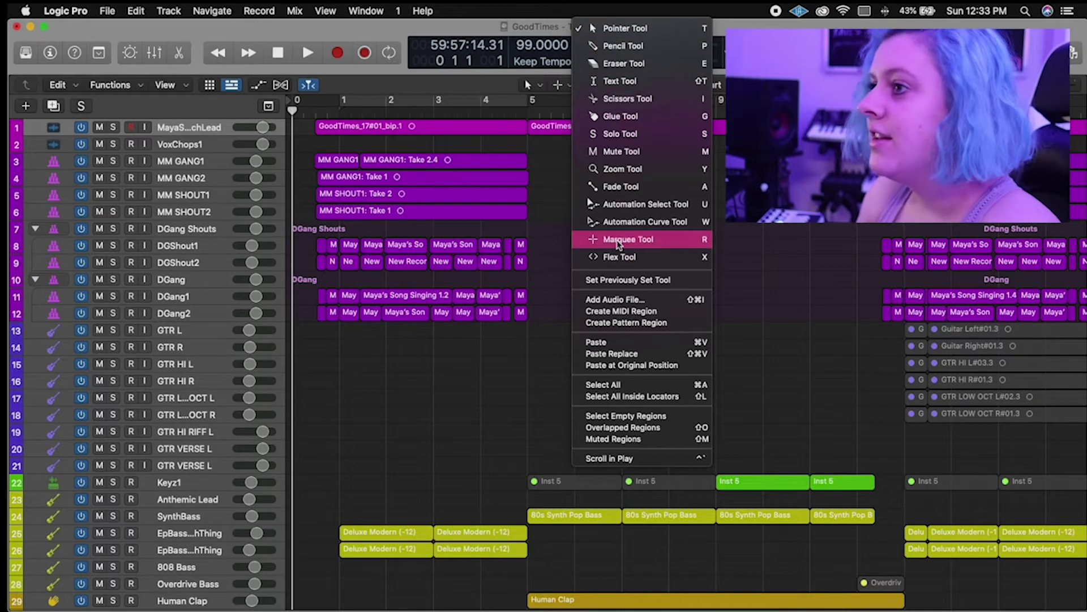
# Set Right Mouse Button to Opens Tool and Shortcut Menu in the General editing preferences, and check the menu in the Tracks area.
pyautogui.click(72, 11)
pyautogui.click(72, 10)
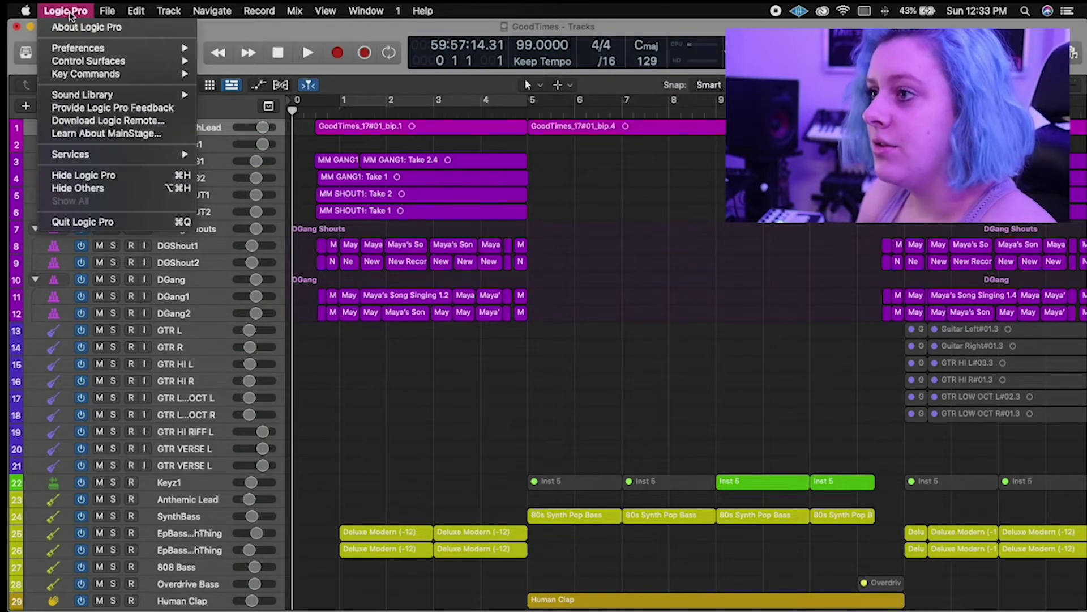
pyautogui.moveTo(91, 56)
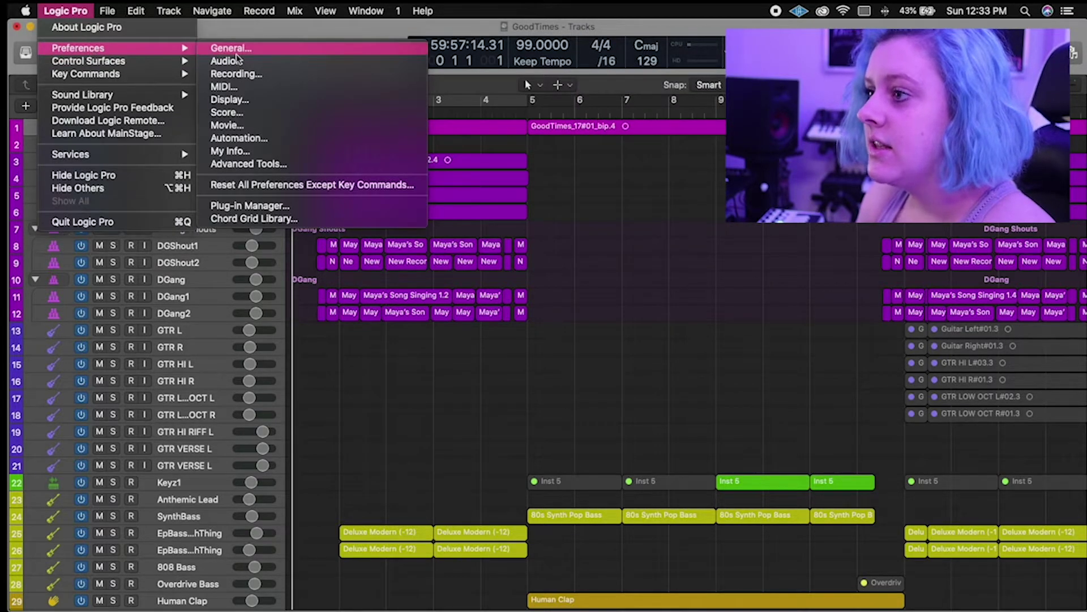
pyautogui.click(233, 48)
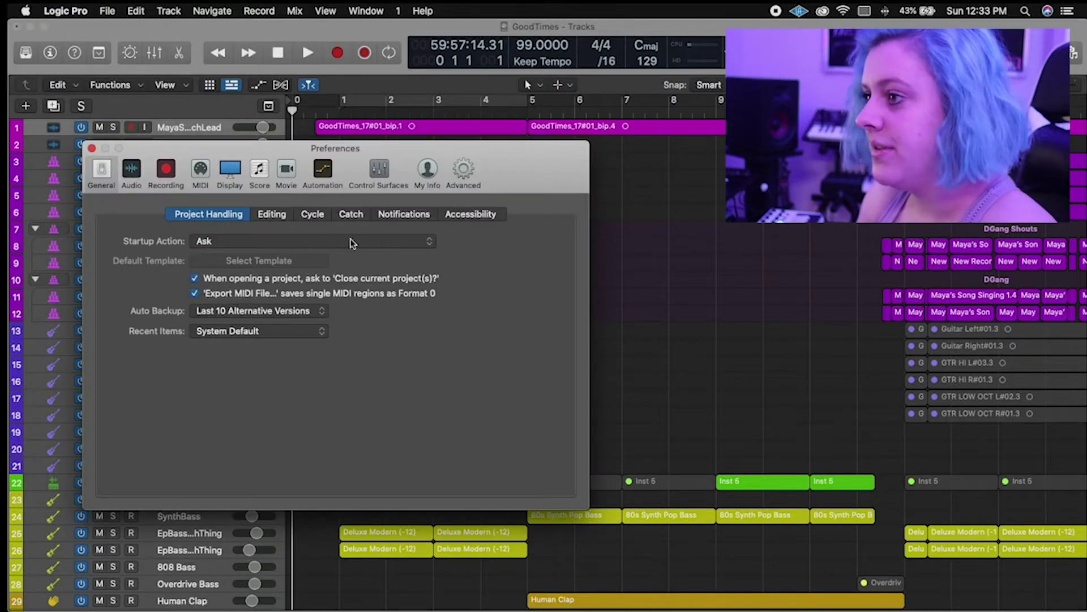
pyautogui.click(282, 217)
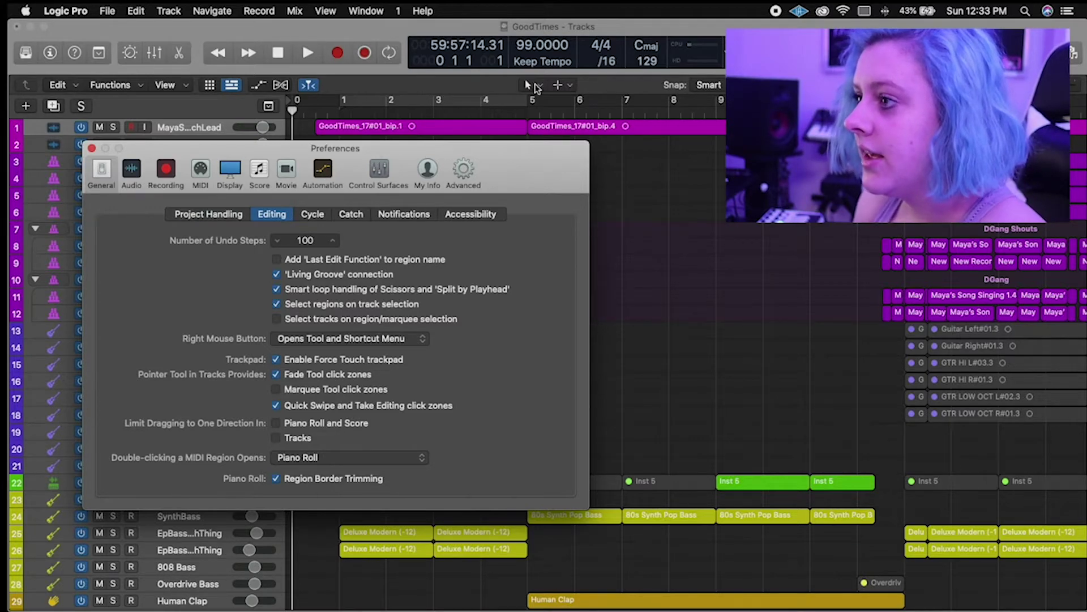
pyautogui.moveTo(348, 144); pyautogui.dragTo(611, 24)
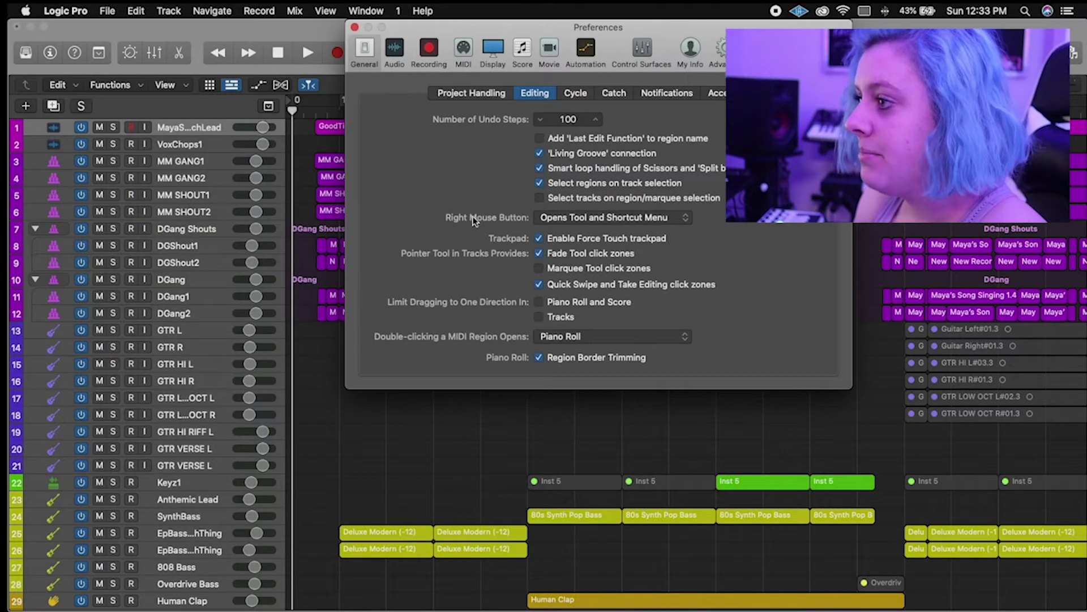
pyautogui.click(591, 221)
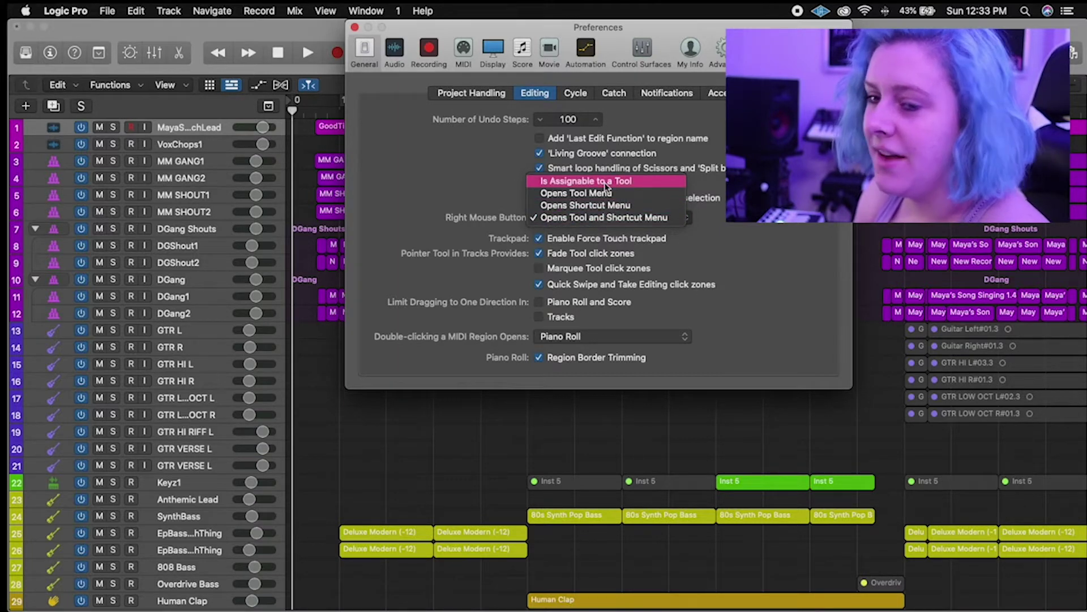
pyautogui.click(601, 221)
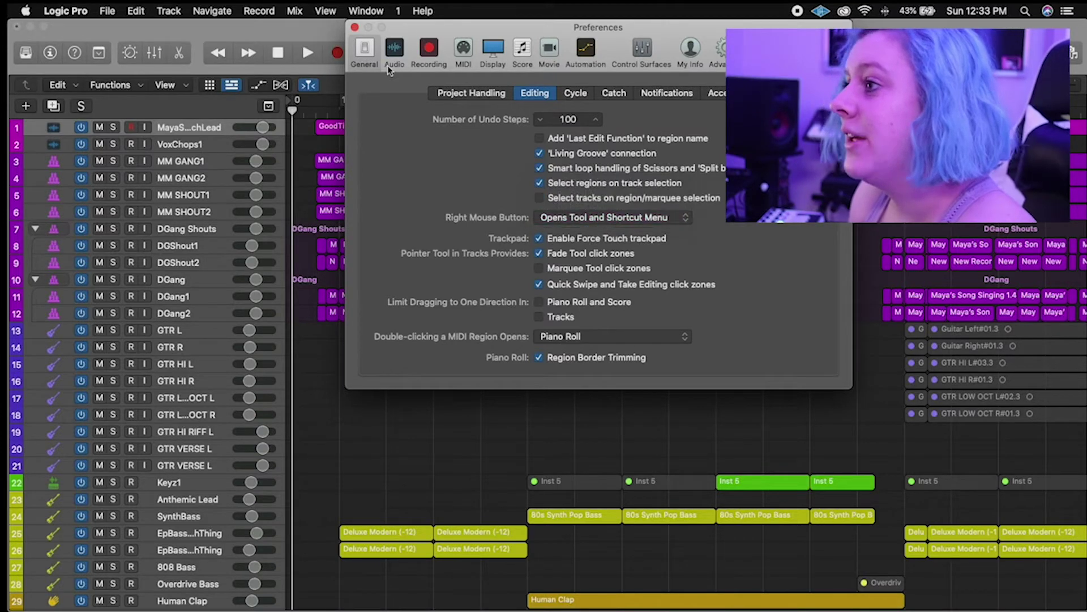
pyautogui.click(355, 27)
pyautogui.rightClick(568, 214)
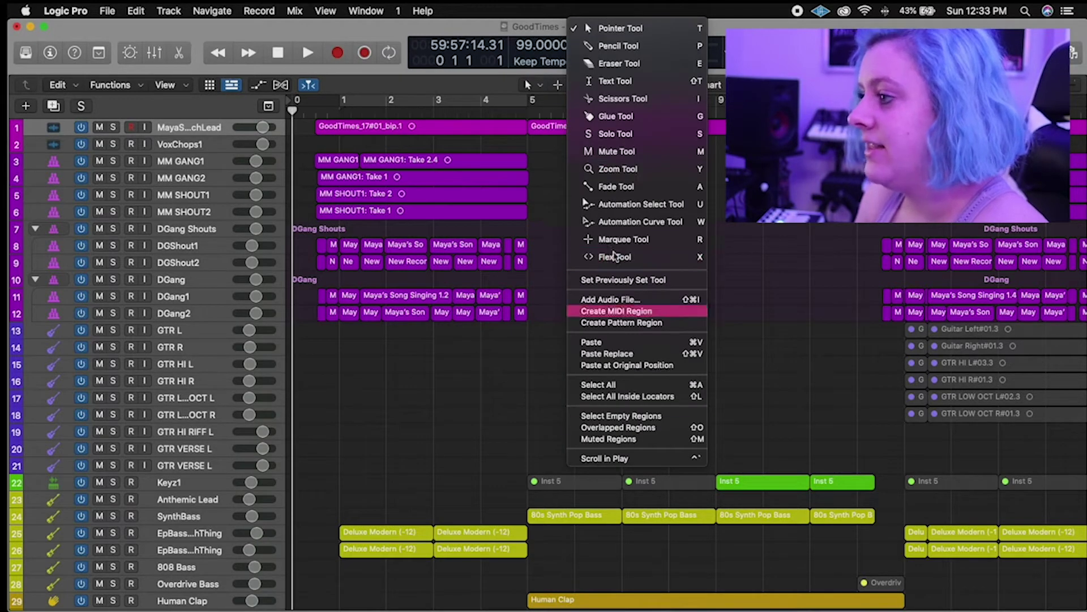
pyautogui.click(545, 268)
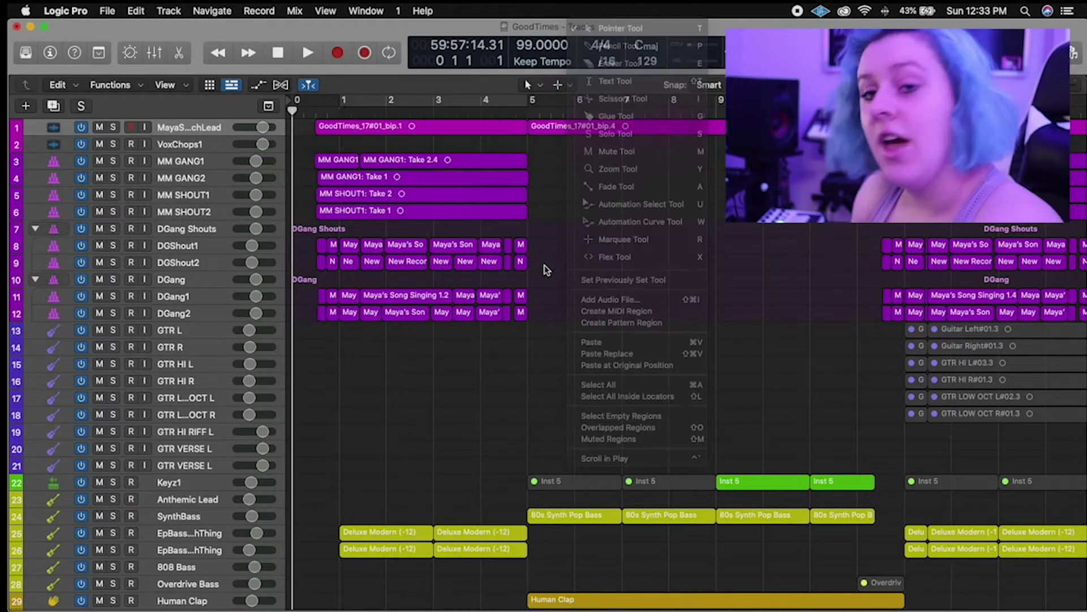
# Rename the "MM GANG1: Take 2.4" region on the MM GANG1 track to MM GANG using the Text Tool.
pyautogui.rightClick(491, 366)
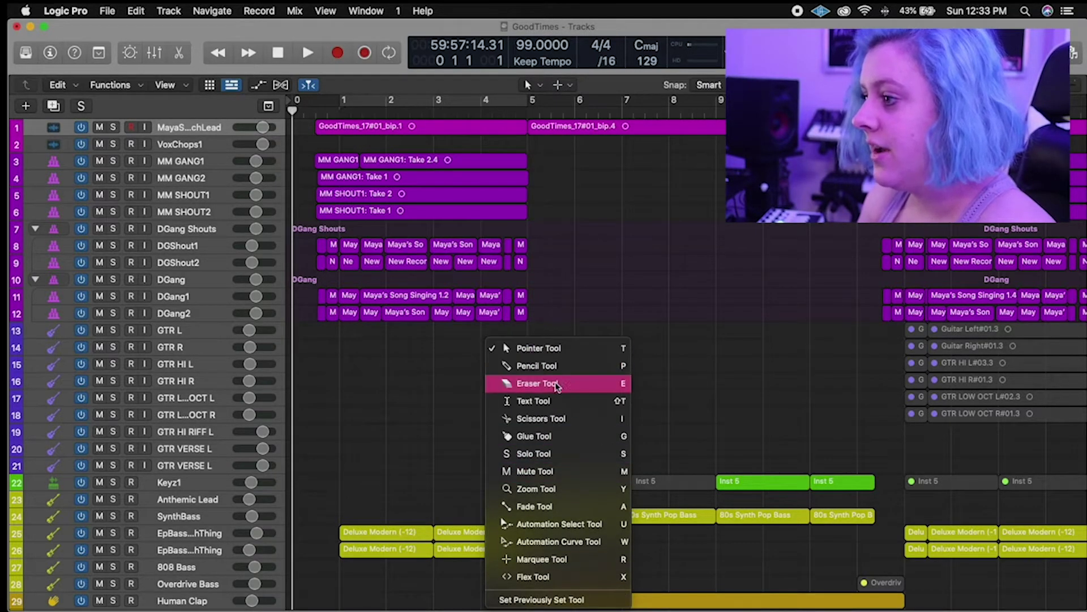
pyautogui.click(555, 401)
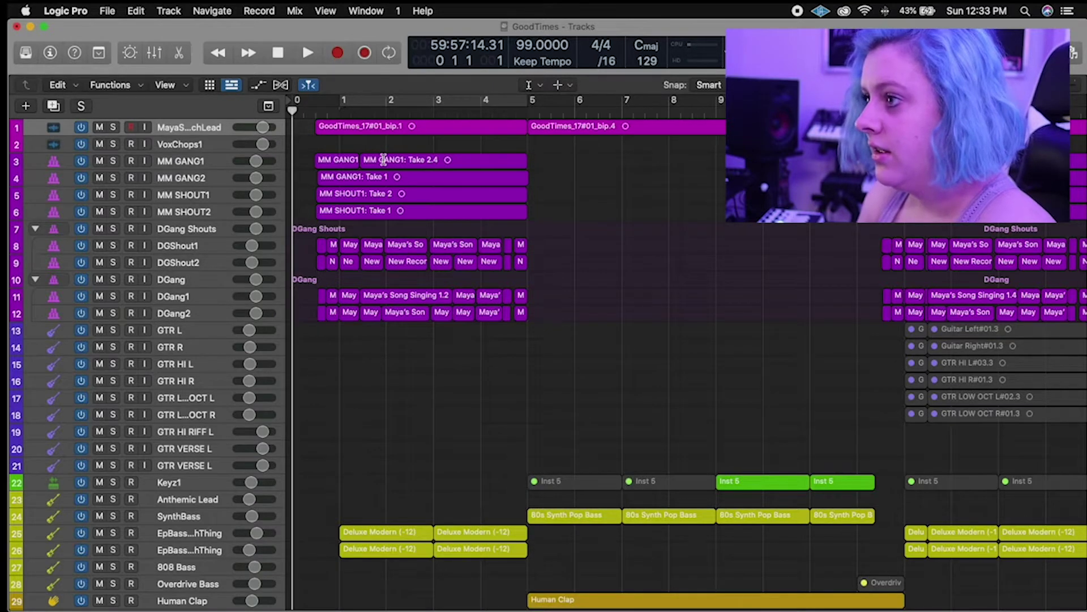
pyautogui.click(383, 160)
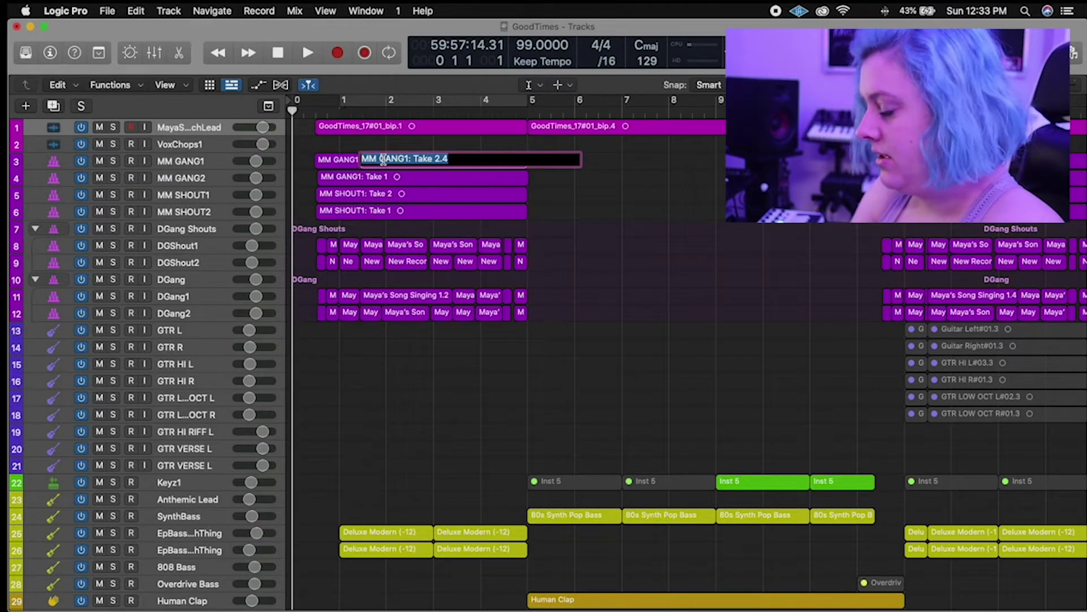
pyautogui.write('MM GAN')
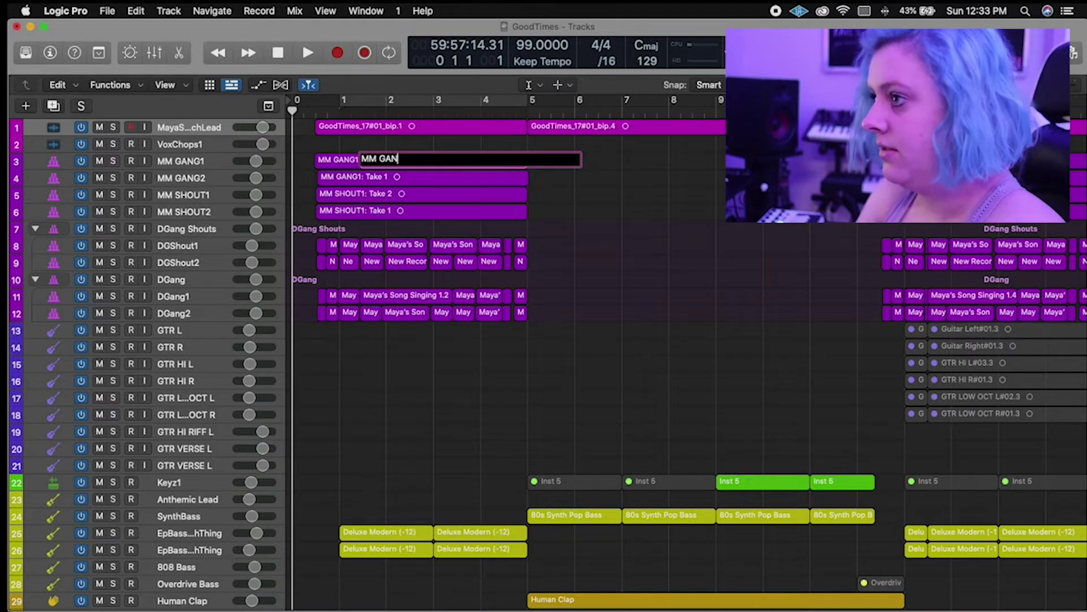
pyautogui.write('G')
pyautogui.press('Return')
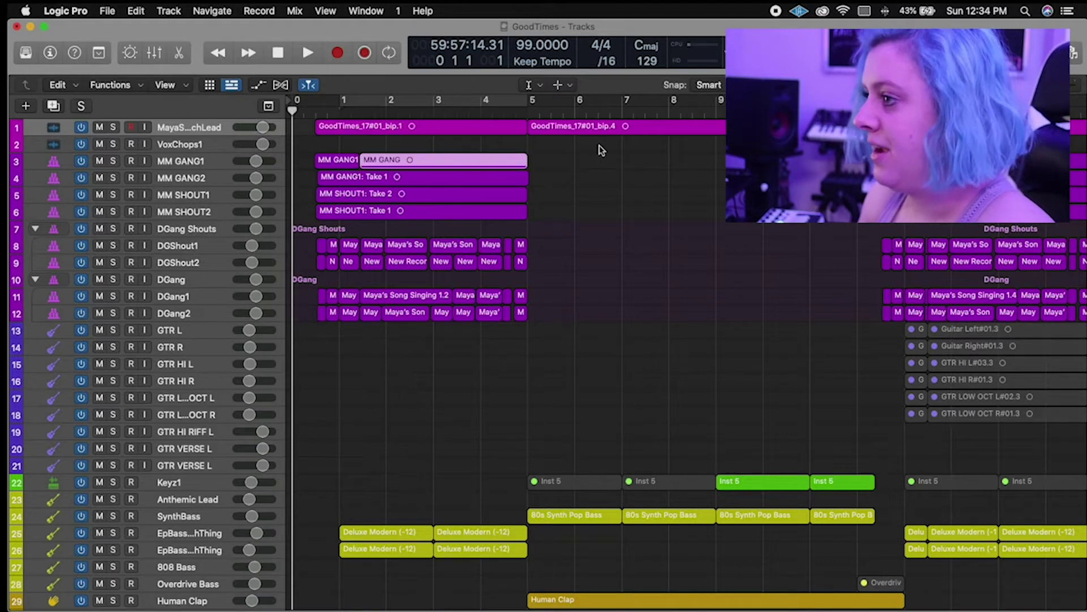
# Select the six guitar tracks 13 to 18, from GTR L through the low octave right guitar, and solo them together.
pyautogui.scroll(-1, 611, 266)
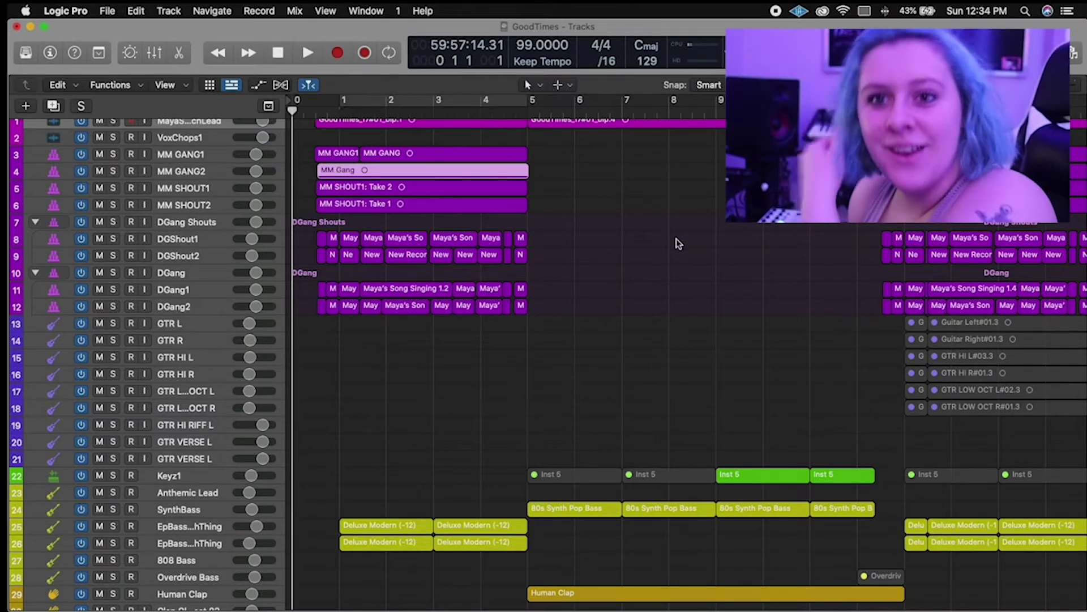
pyautogui.scroll(-1, 660, 274)
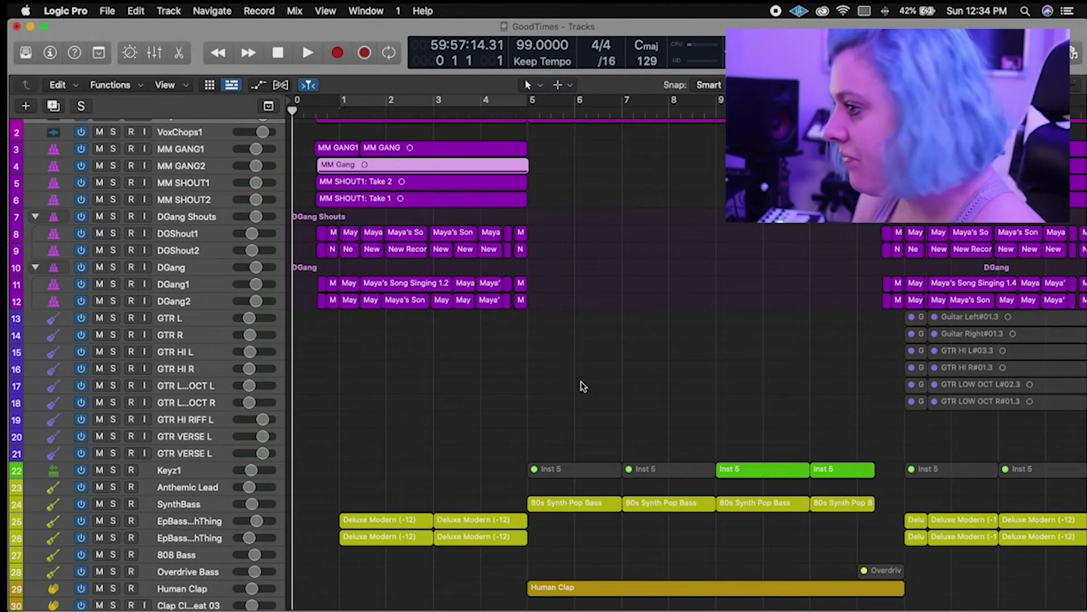
pyautogui.press('super+Right')
pyautogui.press('super+Right')
pyautogui.press('super+Right')
pyautogui.press('super+Right')
pyautogui.press('super+Down')
pyautogui.press('super+Down')
pyautogui.press('super+Down')
pyautogui.press('super+Down')
pyautogui.scroll(-10, 581, 383)
pyautogui.hscroll(8, 584, 381)
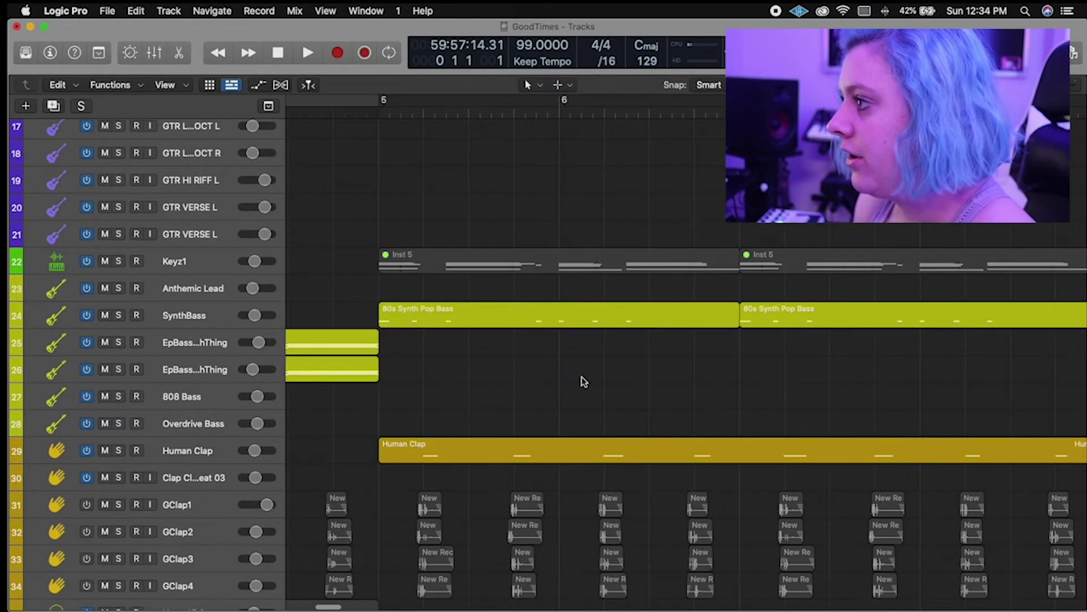
pyautogui.scroll(10, 583, 381)
pyautogui.hscroll(10, 584, 381)
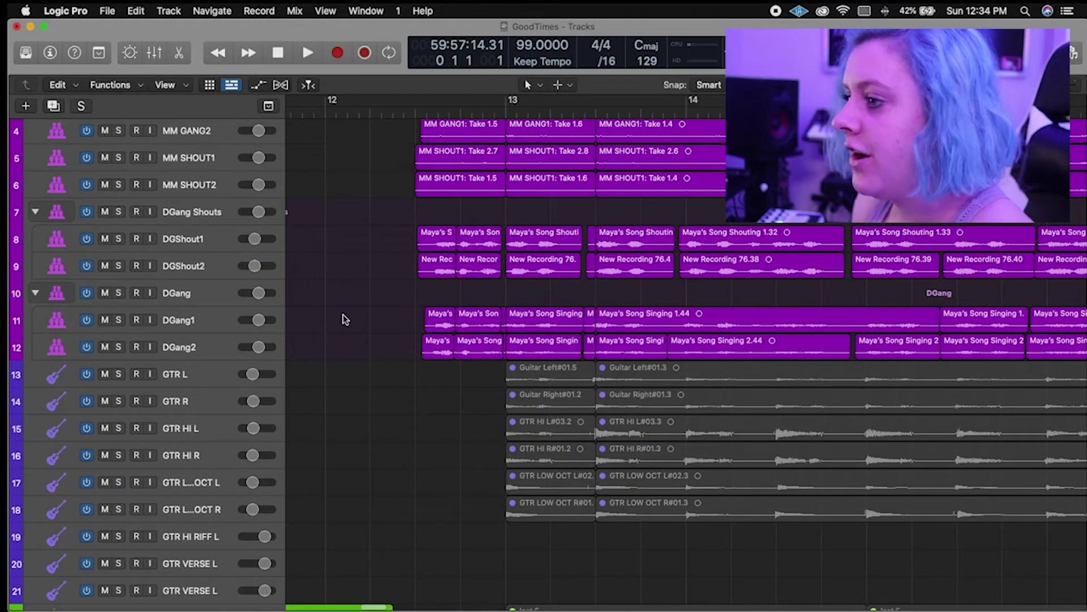
pyautogui.scroll(-1, 301, 301)
pyautogui.hscroll(4, 461, 286)
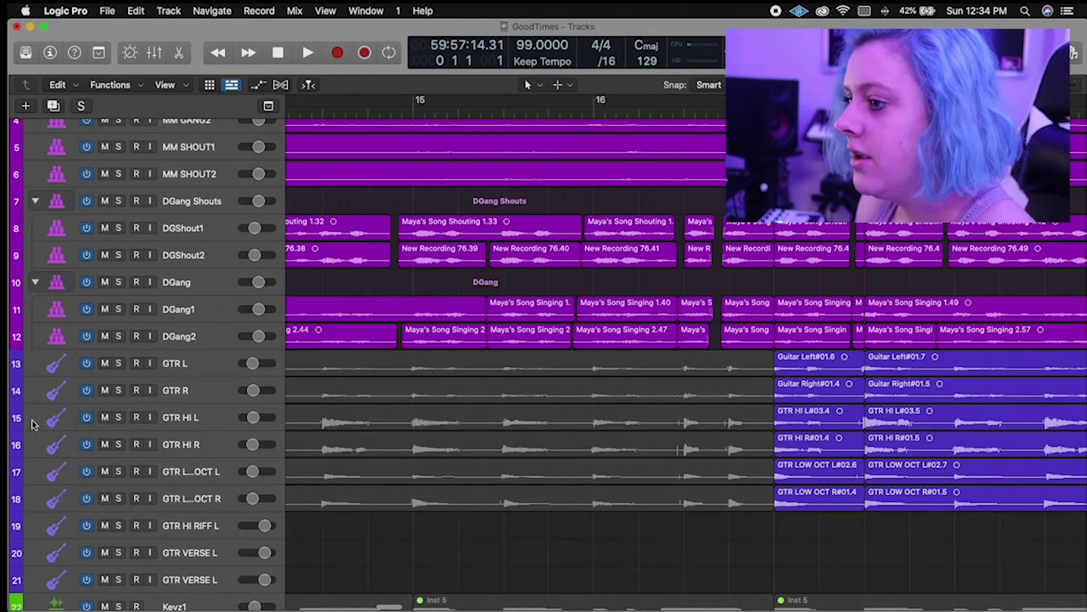
pyautogui.click(178, 365)
pyautogui.keyDown('shift'); pyautogui.click(185, 504); pyautogui.keyUp('shift')
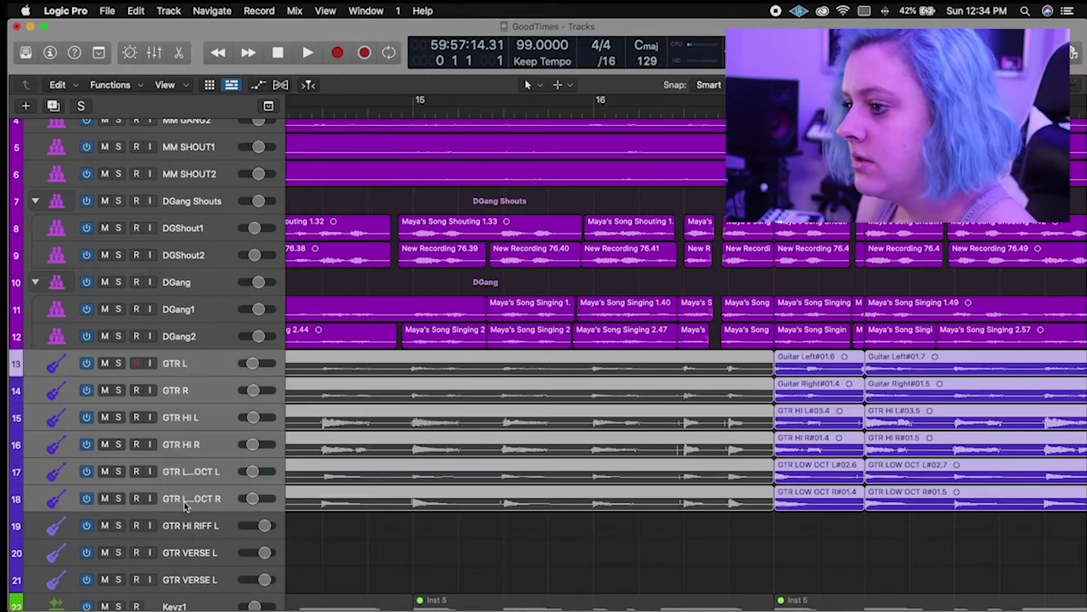
pyautogui.click(119, 498)
# Play the soloed guitar tracks from bar 17 and stop playback near the end of bar 20.
pyautogui.hscroll(3, 566, 168)
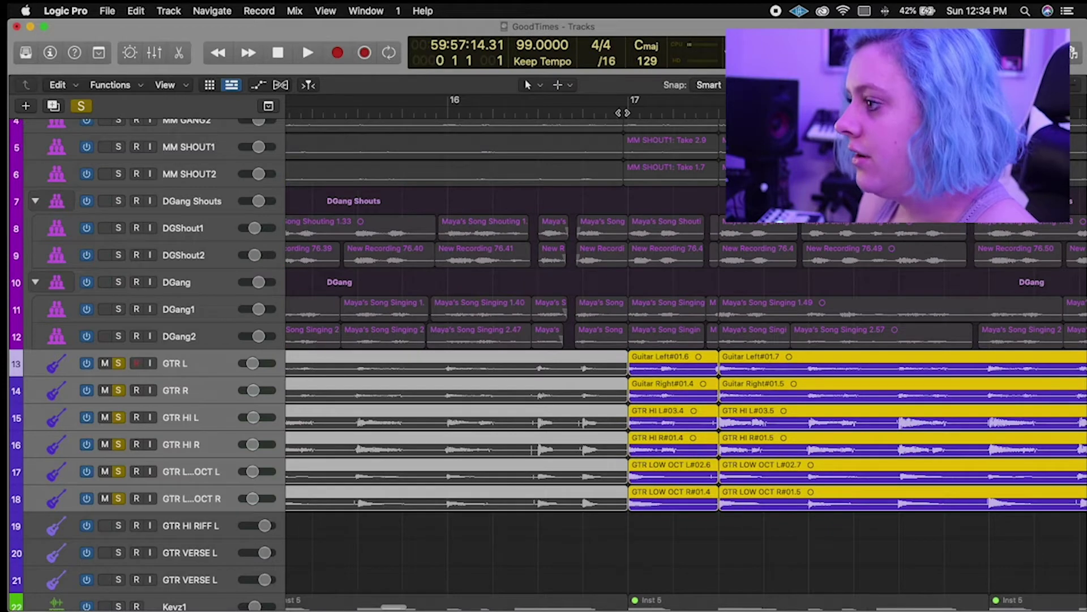
pyautogui.press('space')
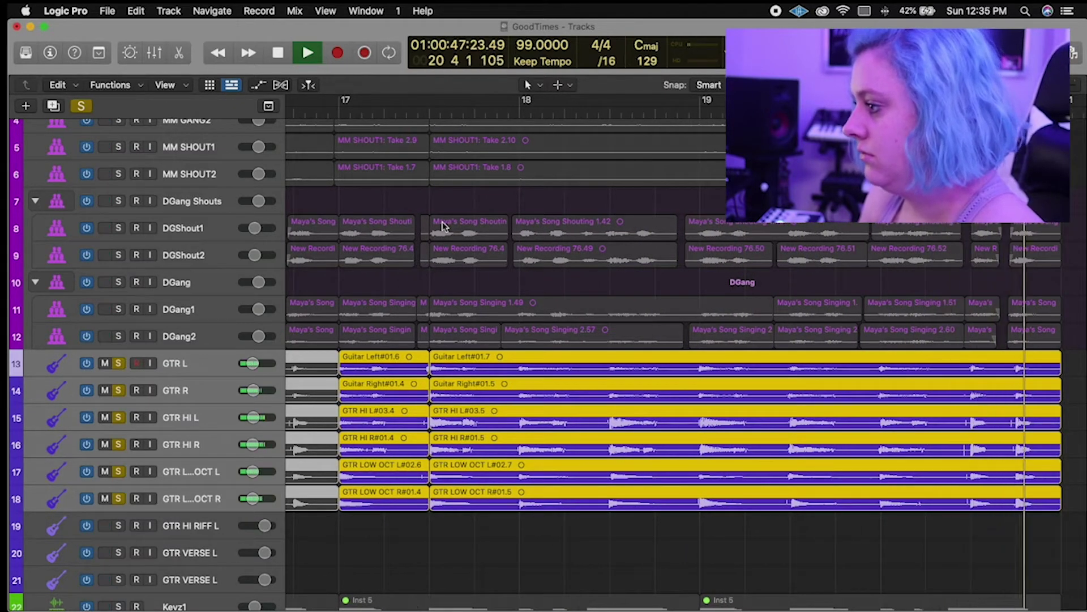
pyautogui.press('space')
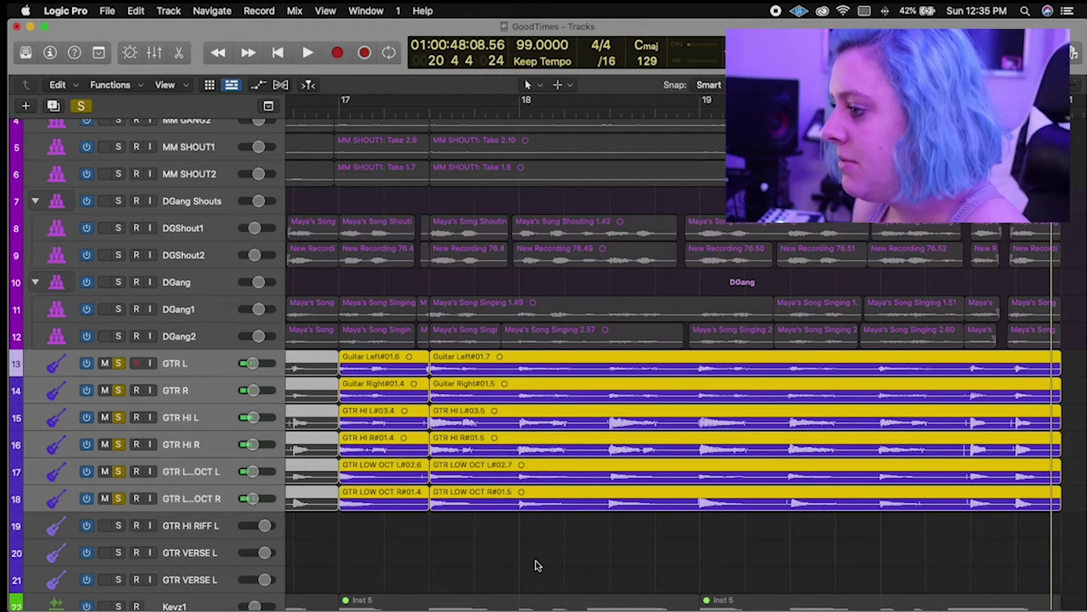
# Zoom in on the guitar regions around bar 20 and check which tool is assigned as the secondary tool.
pyautogui.click(538, 568)
pyautogui.press('super+Right')
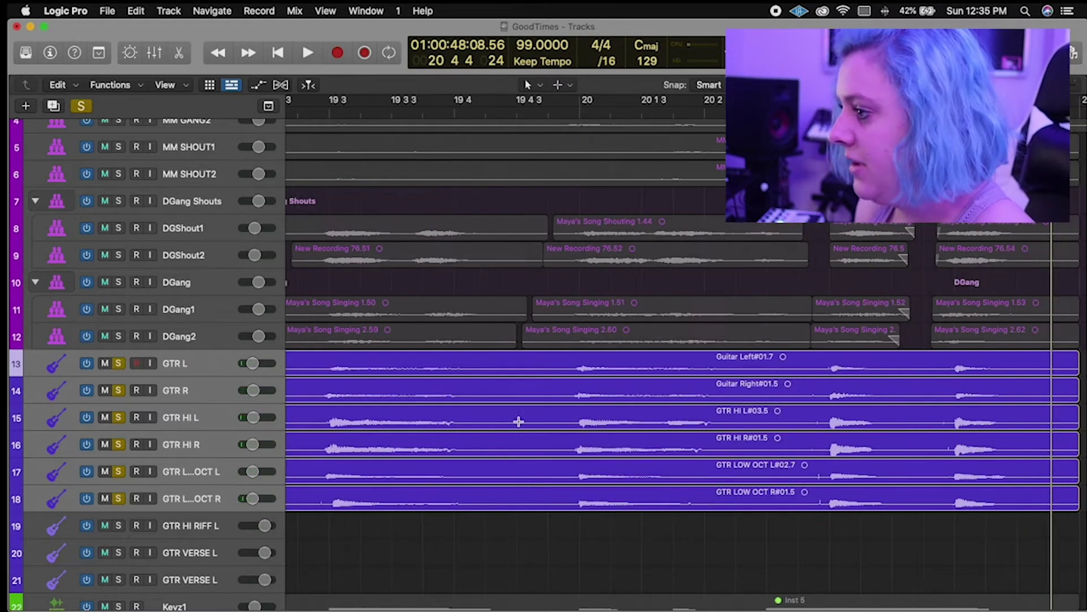
pyautogui.click(573, 450)
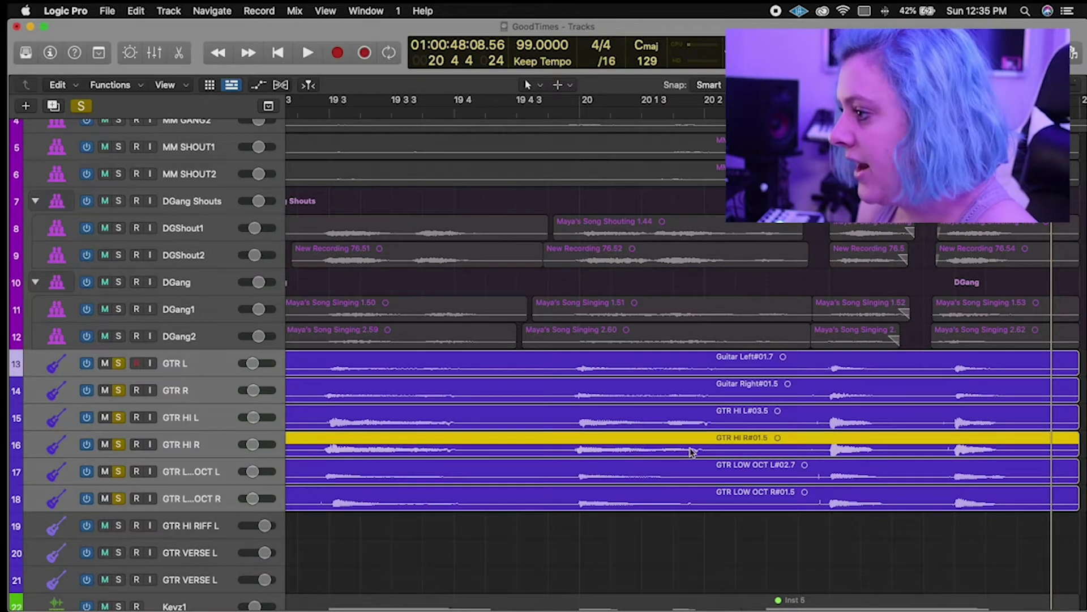
pyautogui.click(674, 543)
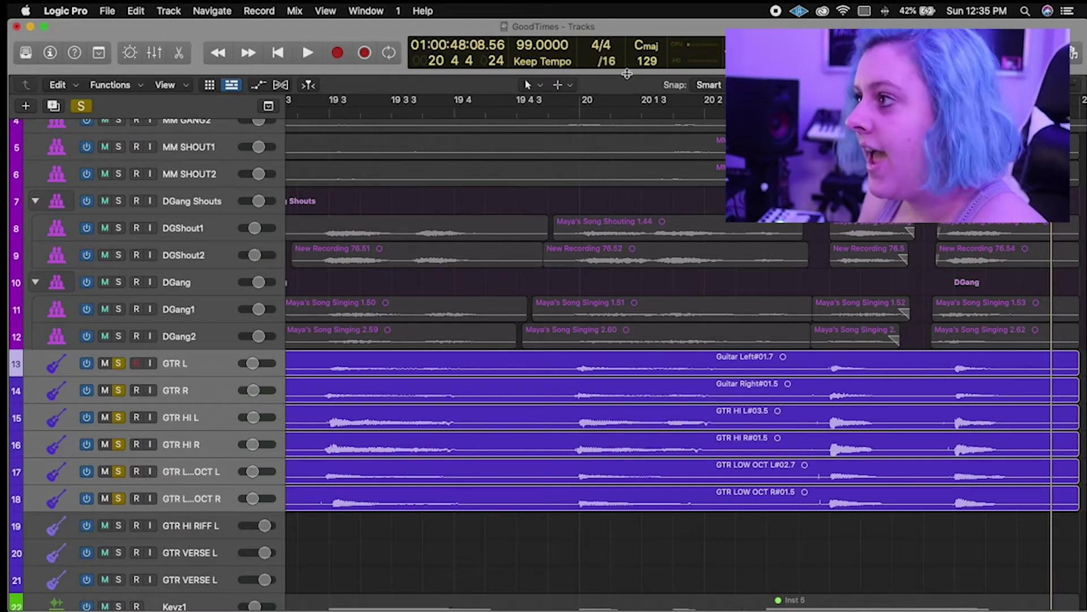
pyautogui.click(558, 86)
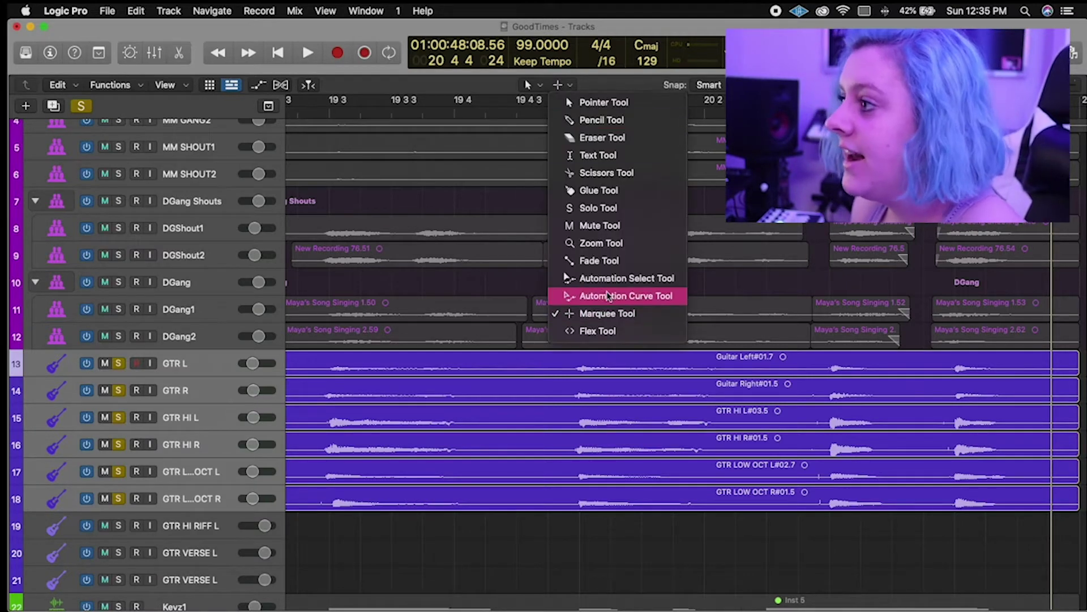
pyautogui.click(539, 190)
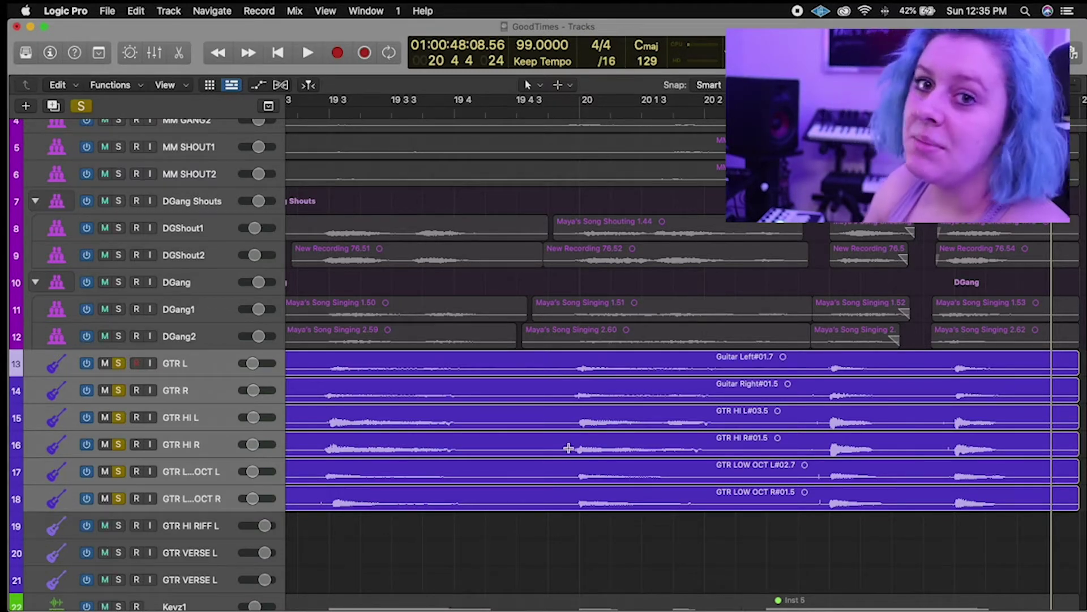
# Marquee-select the GTR HI R audio from just before bar 20 to just past 20 2 and split it into its own region.
pyautogui.hscroll(2, 568, 448)
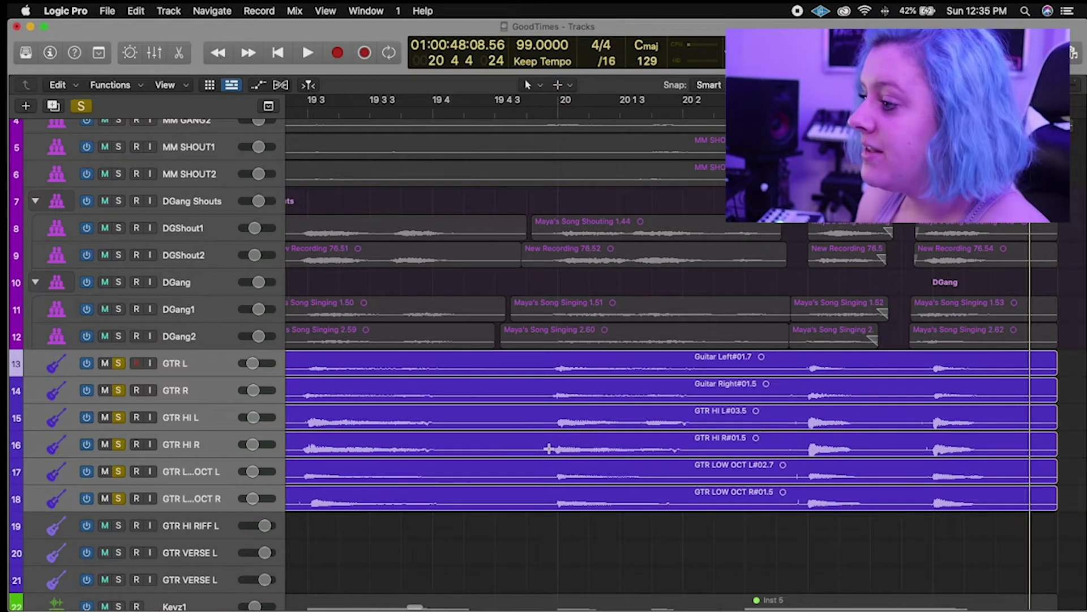
pyautogui.moveTo(552, 447); pyautogui.dragTo(698, 450)
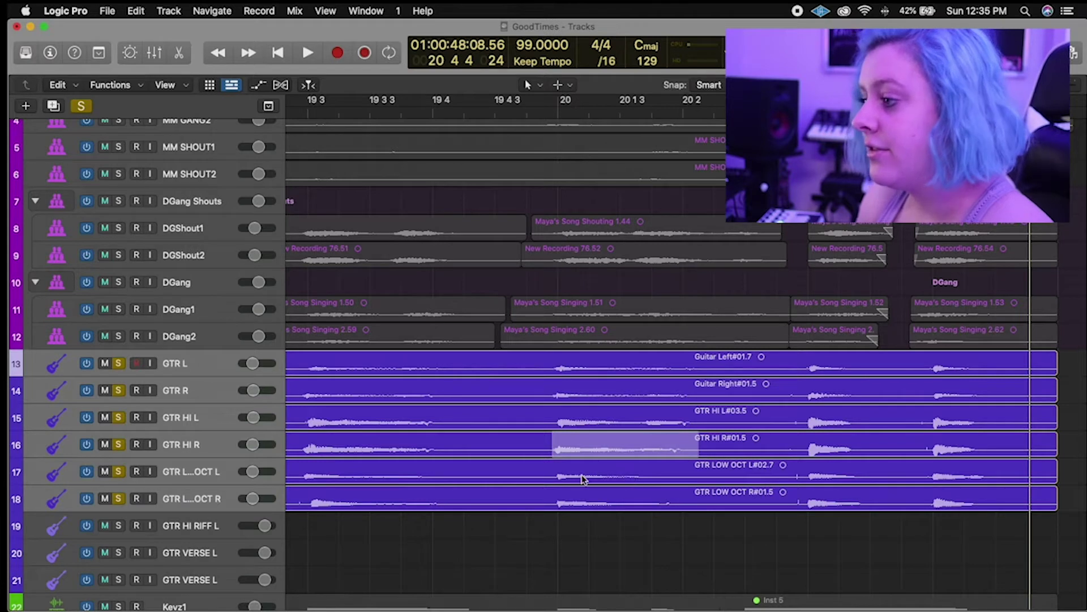
pyautogui.click(617, 448)
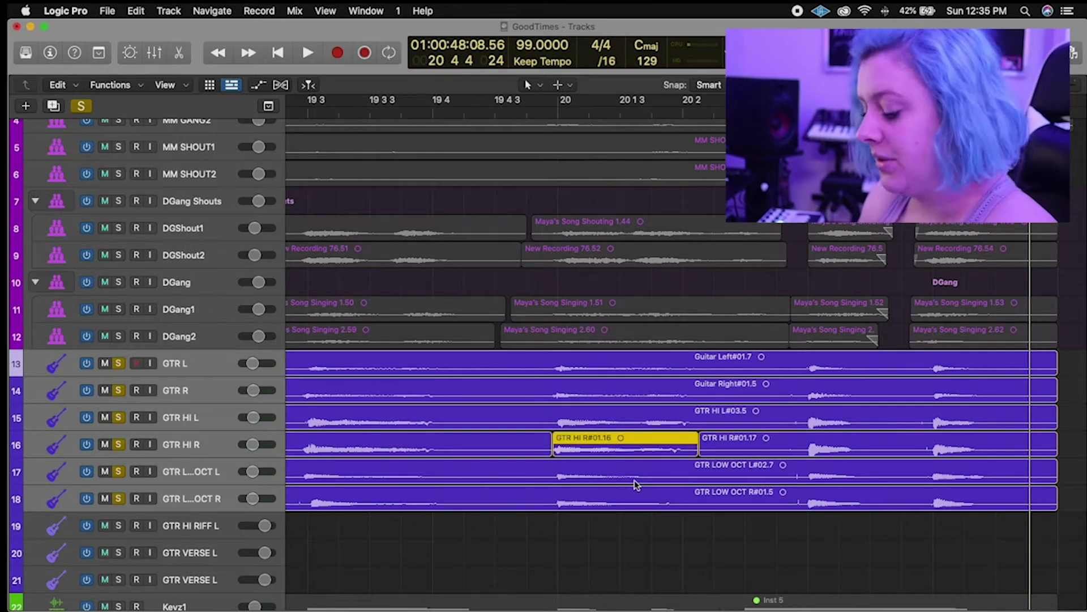
# Undo the split of the GTR HI R region around bar 20.
pyautogui.press('super+z')
pyautogui.moveTo(592, 444)
pyautogui.mouseDown()
pyautogui.moveTo(602, 444)
pyautogui.moveTo(598, 436)
pyautogui.moveTo(591, 449)
pyautogui.mouseUp()
pyautogui.press('super+z')
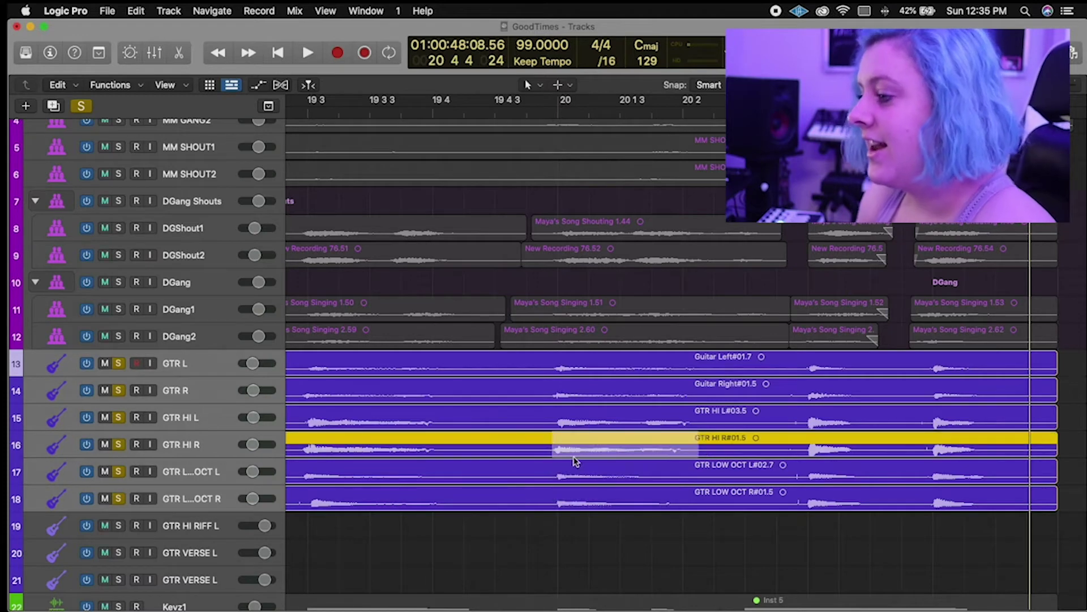
# Try to split the GTR HI R region at 20 1 1 1 with the Marquee Tool, and undo the split.
pyautogui.click(564, 447)
pyautogui.press('super+z')
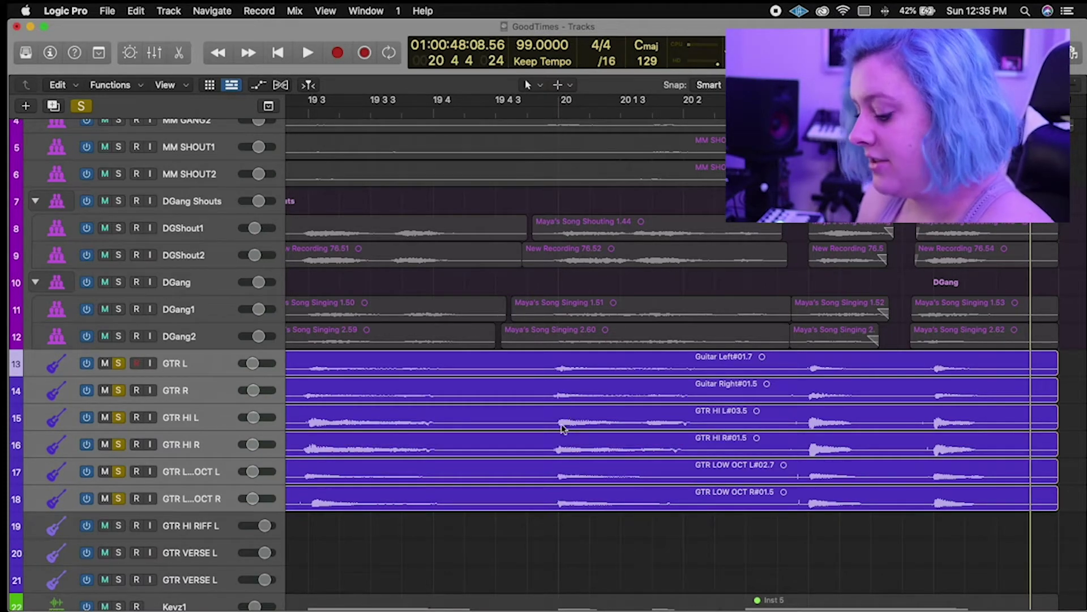
pyautogui.click(556, 445)
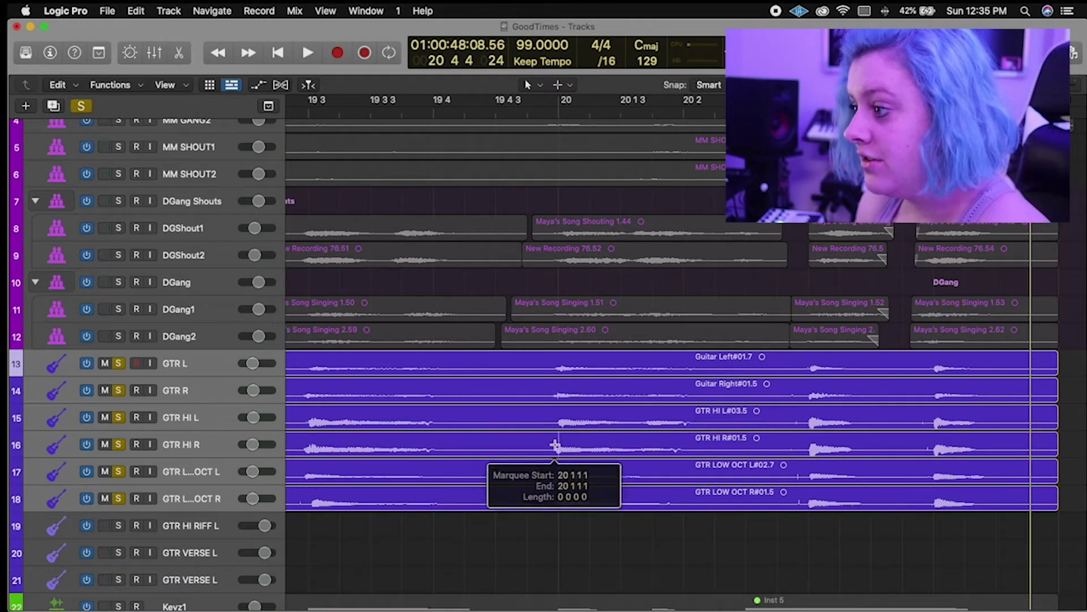
pyautogui.scroll(5, 586, 108)
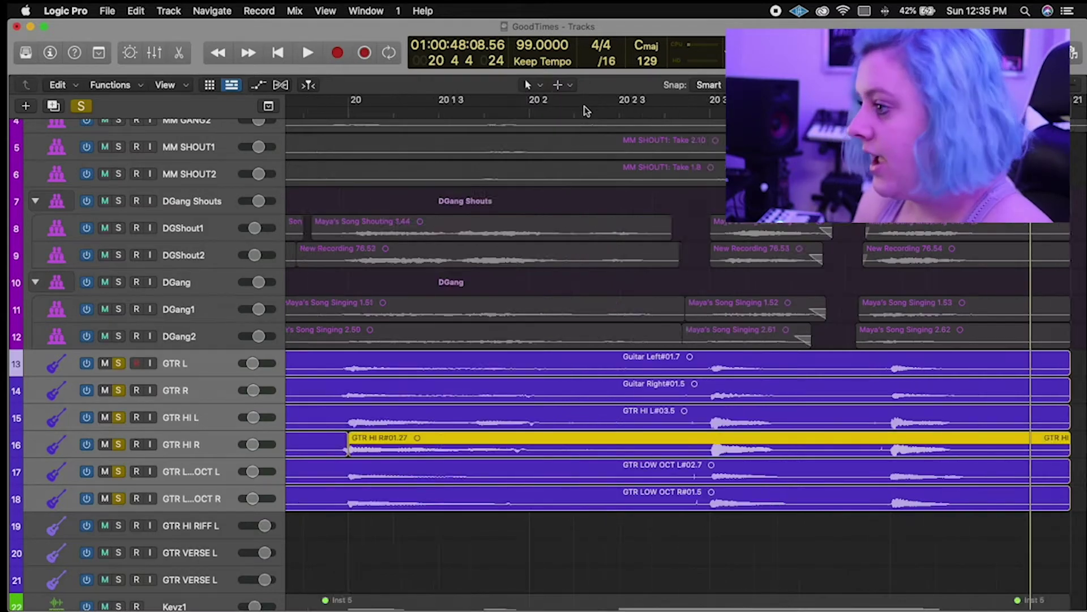
pyautogui.hscroll(-10, 623, 252)
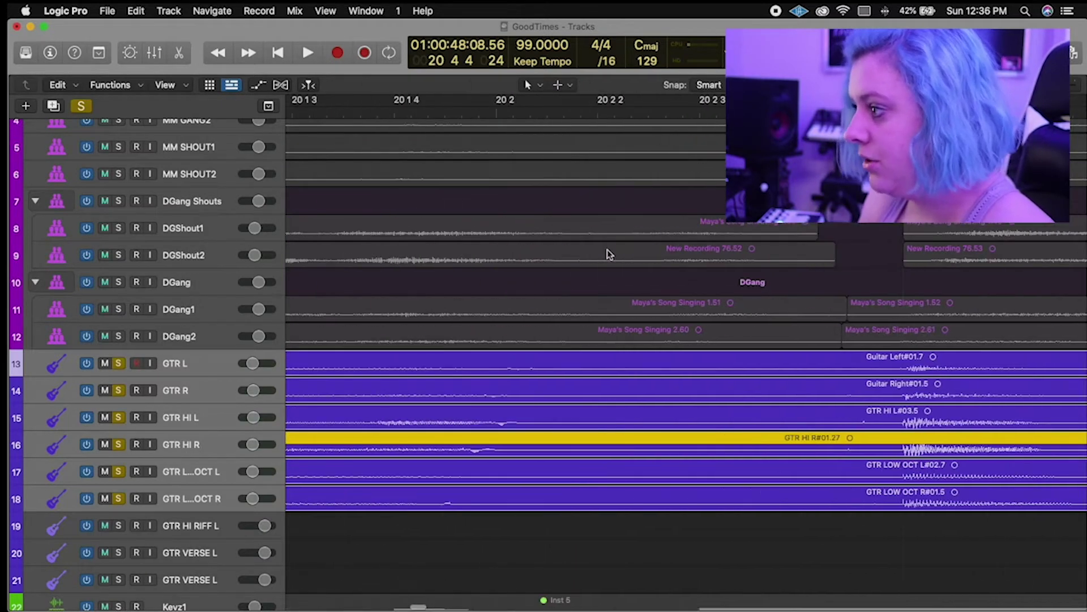
pyautogui.hscroll(-10, 609, 252)
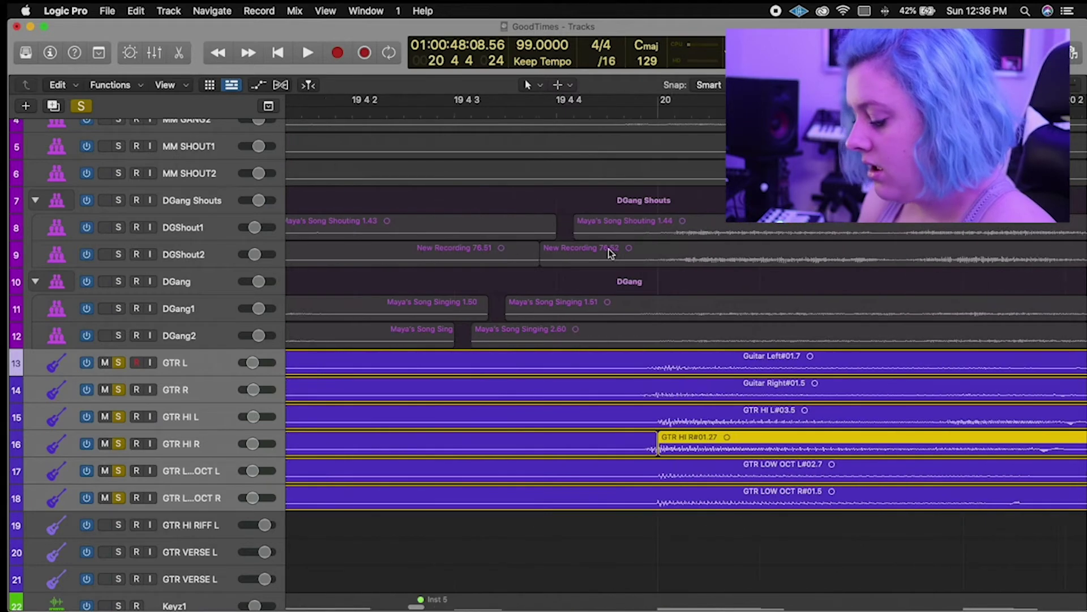
pyautogui.click(606, 448)
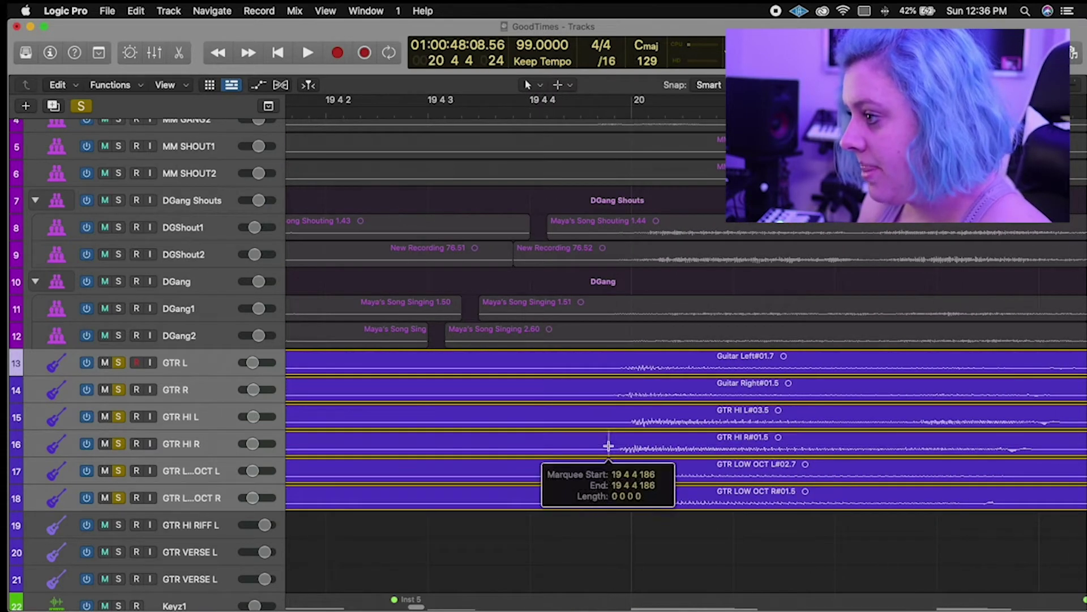
pyautogui.press('super+z')
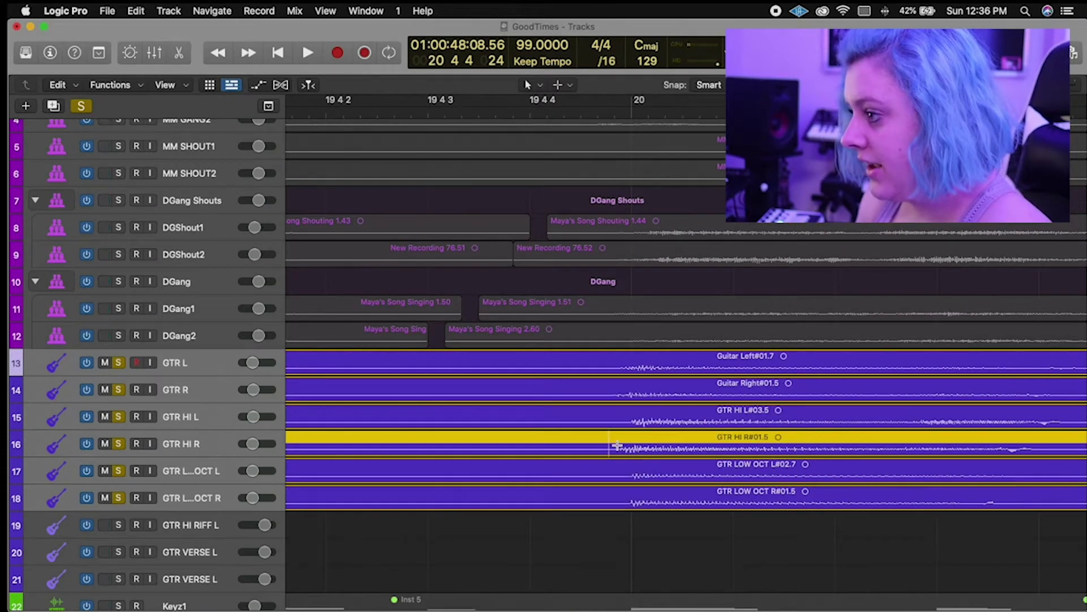
# Try splitting the GTR HI R and GTR R regions just before bar 20 and nudging the split-off parts slightly later.
pyautogui.click(616, 444)
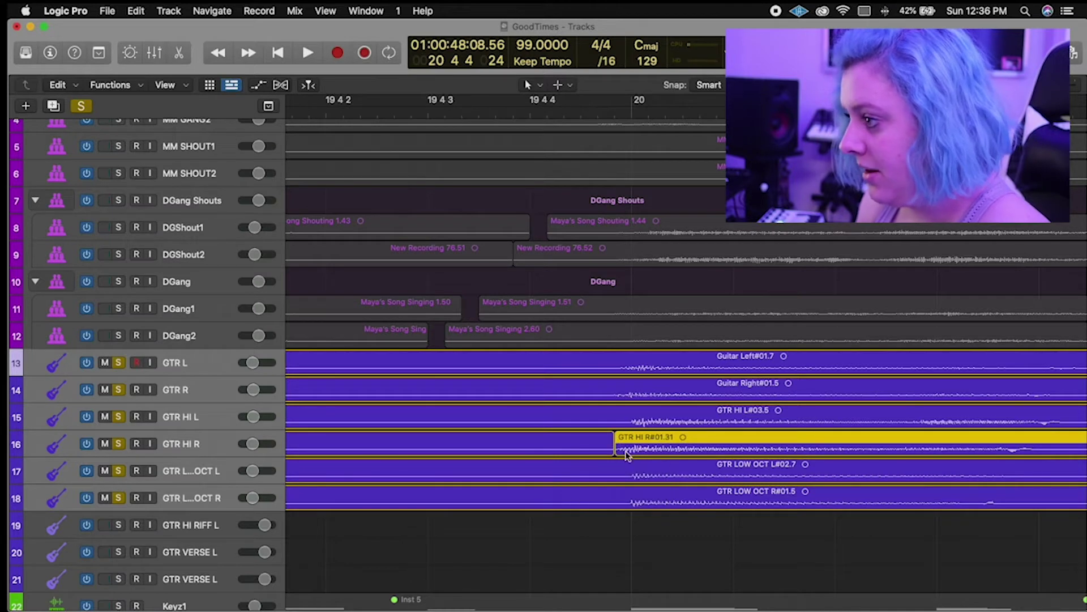
pyautogui.moveTo(675, 456); pyautogui.dragTo(685, 455)
pyautogui.click(614, 391)
pyautogui.moveTo(644, 392); pyautogui.dragTo(650, 392)
pyautogui.click(581, 388)
# Undo the latest splits and nudges on the GTR R and GTR HI R tracks.
pyautogui.press('super+z')
pyautogui.press('super+z')
pyautogui.press('super+z')
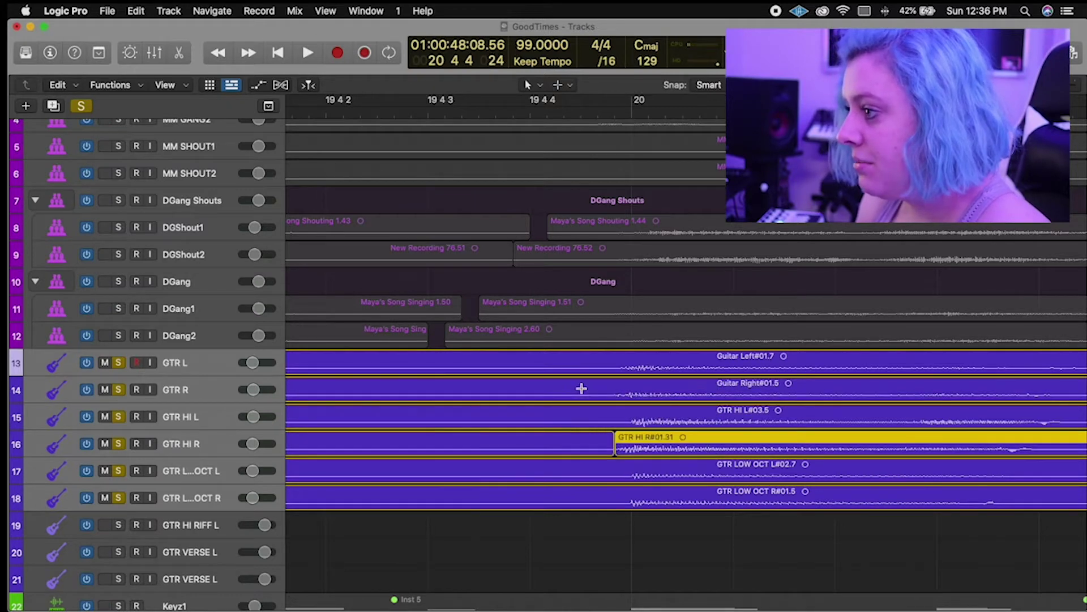
# Marquee-select the GTR HI R and GTR R audio from just before bar 20 to about 20 2 and move each section slightly later.
pyautogui.moveTo(616, 444); pyautogui.dragTo(1064, 449)
pyautogui.moveTo(861, 446); pyautogui.dragTo(862, 447)
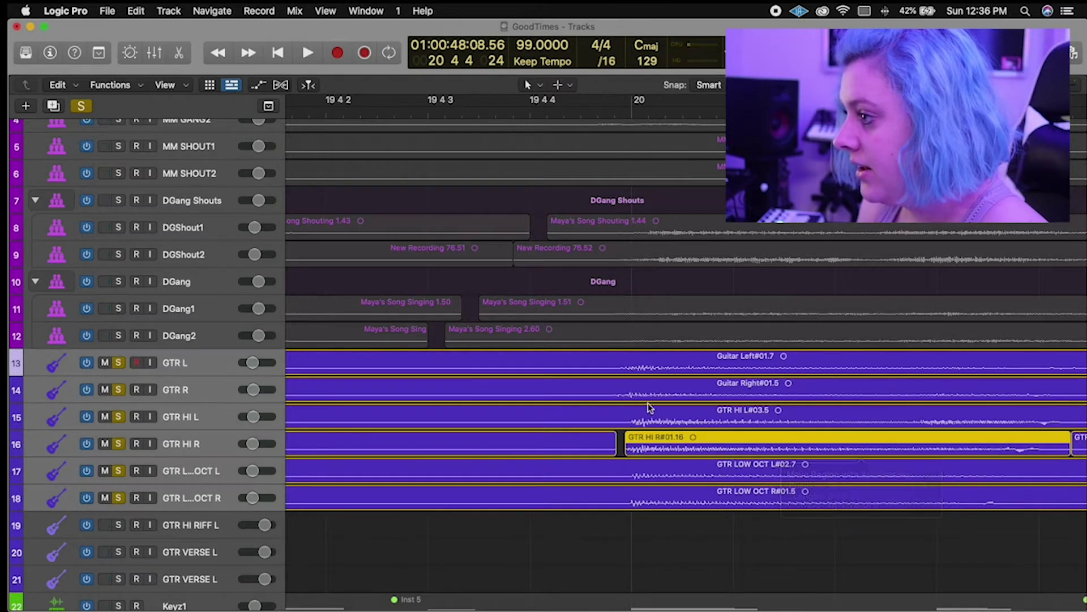
pyautogui.moveTo(610, 395); pyautogui.dragTo(1075, 395)
pyautogui.moveTo(757, 395); pyautogui.dragTo(753, 394)
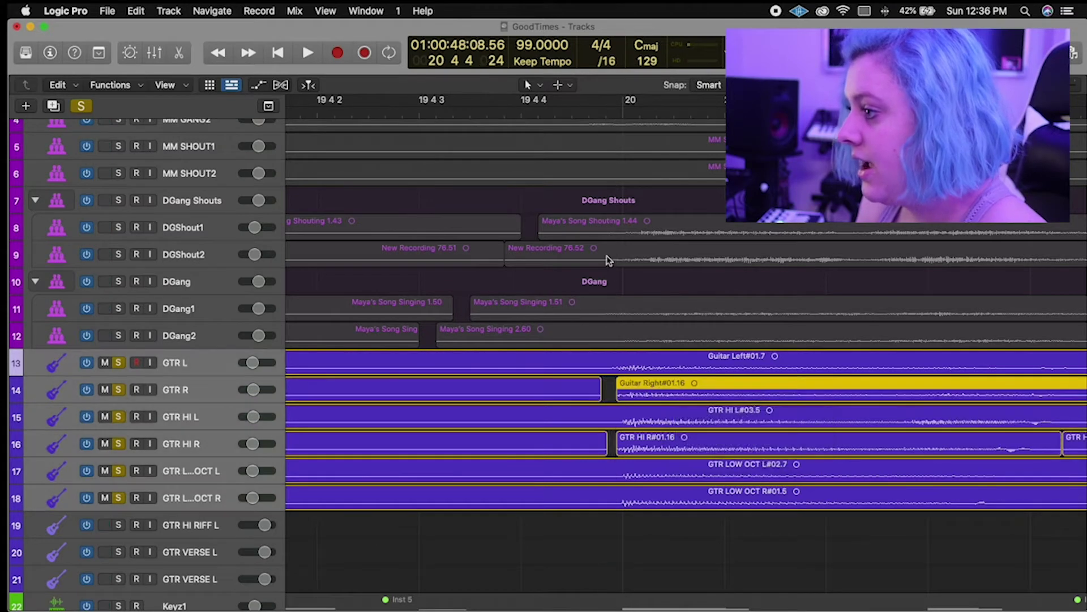
# Play the soloed guitar tracks from about 19 4 2 into bar 20 and stop playback.
pyautogui.click(389, 114)
pyautogui.press('space')
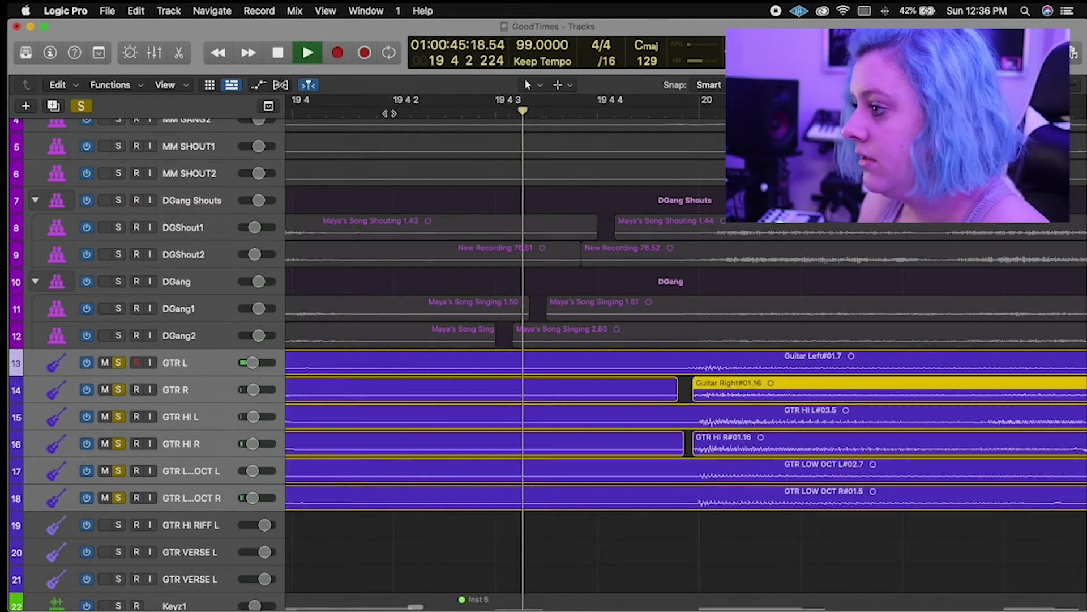
pyautogui.press('space')
pyautogui.hscroll(-5, 650, 298)
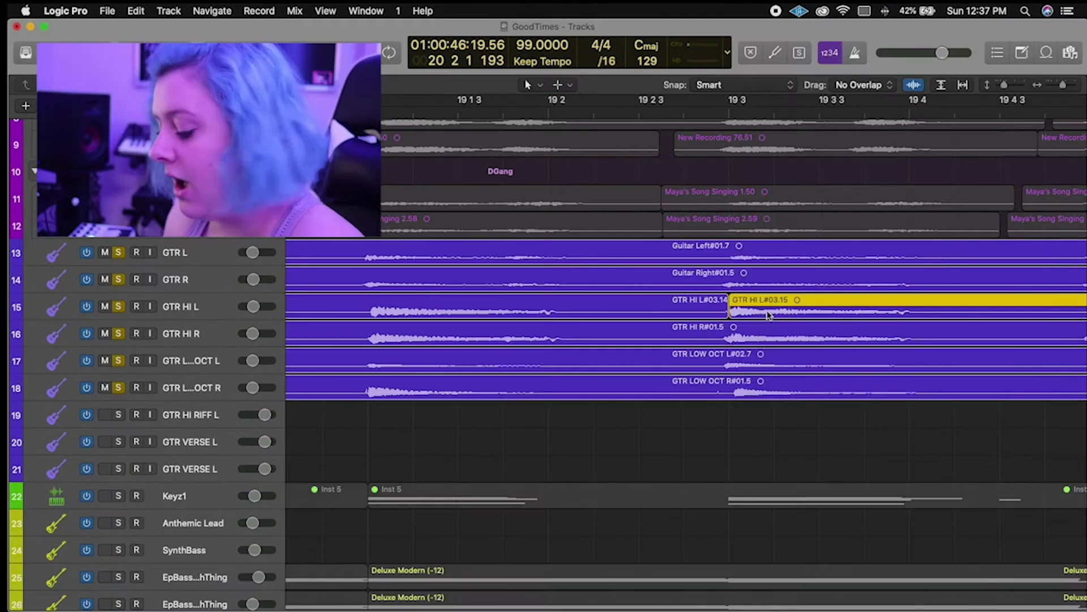
# Try to move the GTR HI L region starting at 19 3 onto the GTR HI RIFF L track, and undo the move.
pyautogui.moveTo(775, 311); pyautogui.dragTo(721, 412)
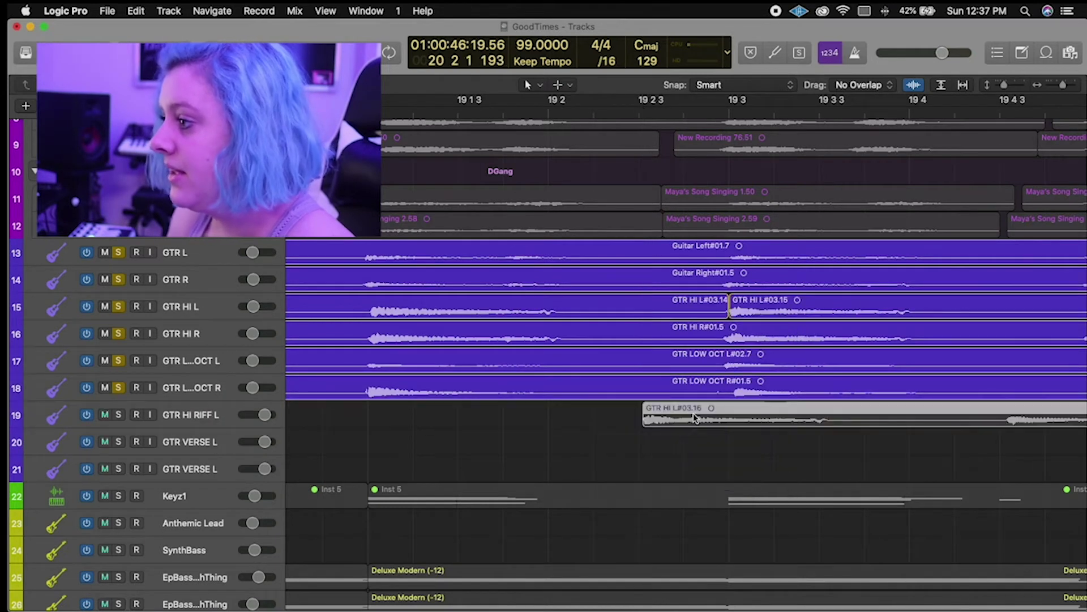
pyautogui.press('super+z')
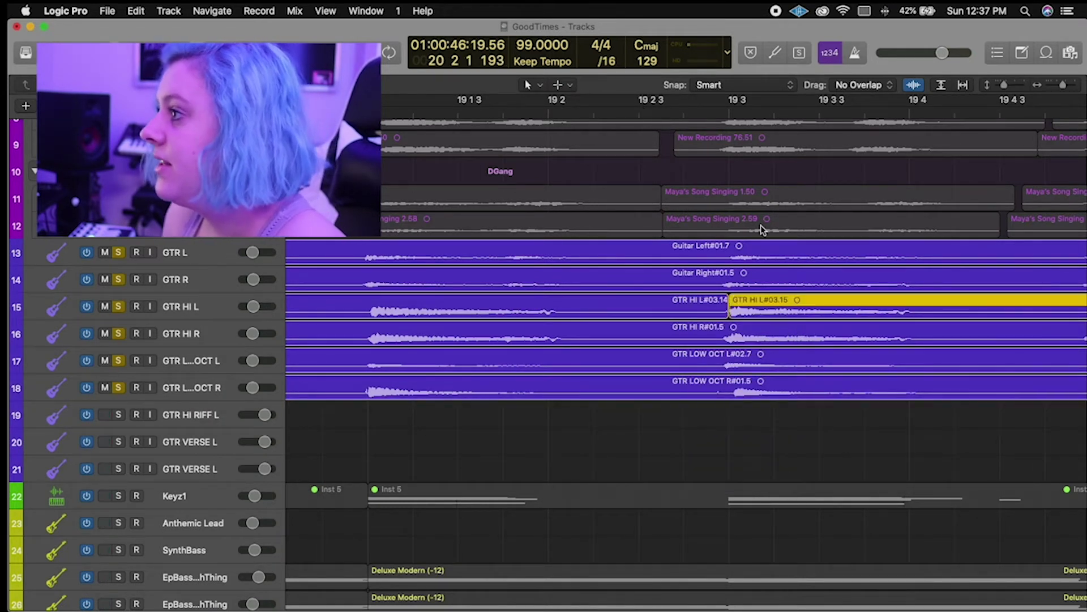
# Toggle Snap to Grid off, on and off again, and try shifting the GTR HI L region at 19 3 slightly.
pyautogui.click(773, 85)
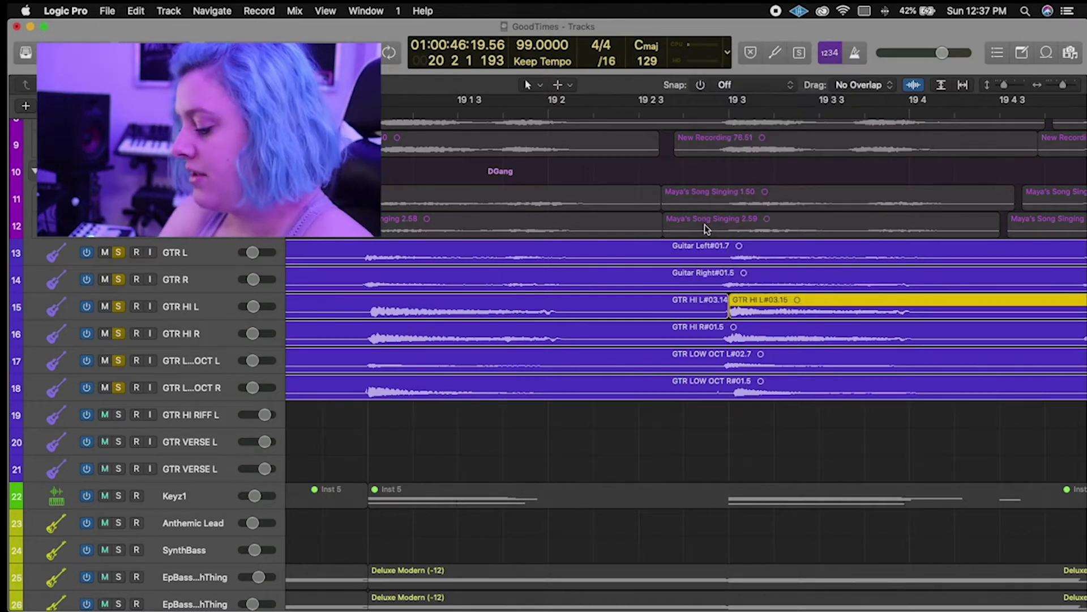
pyautogui.press('super+g')
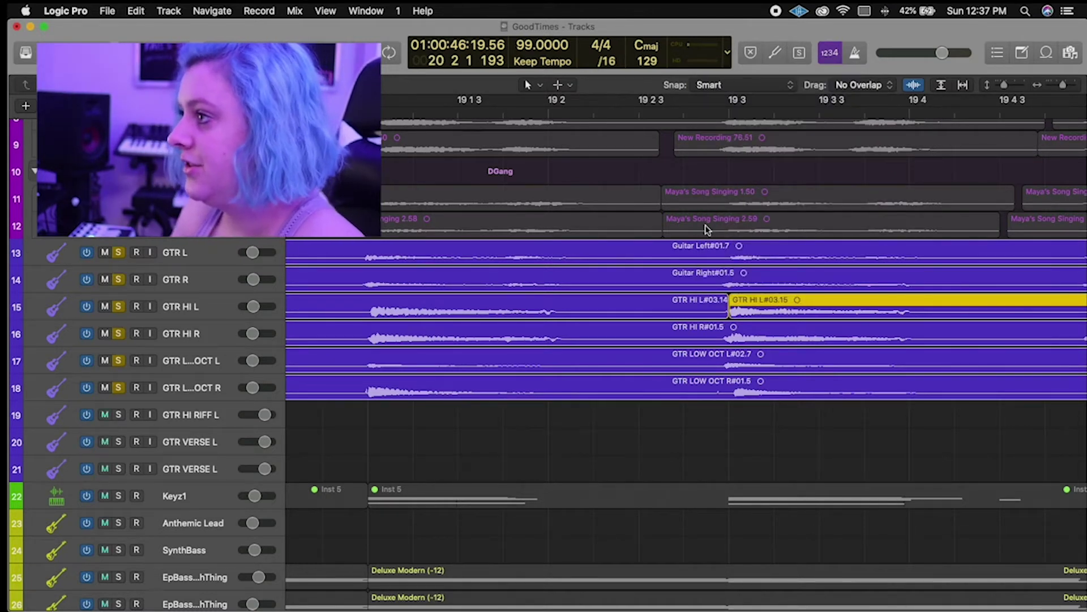
pyautogui.press('super+g')
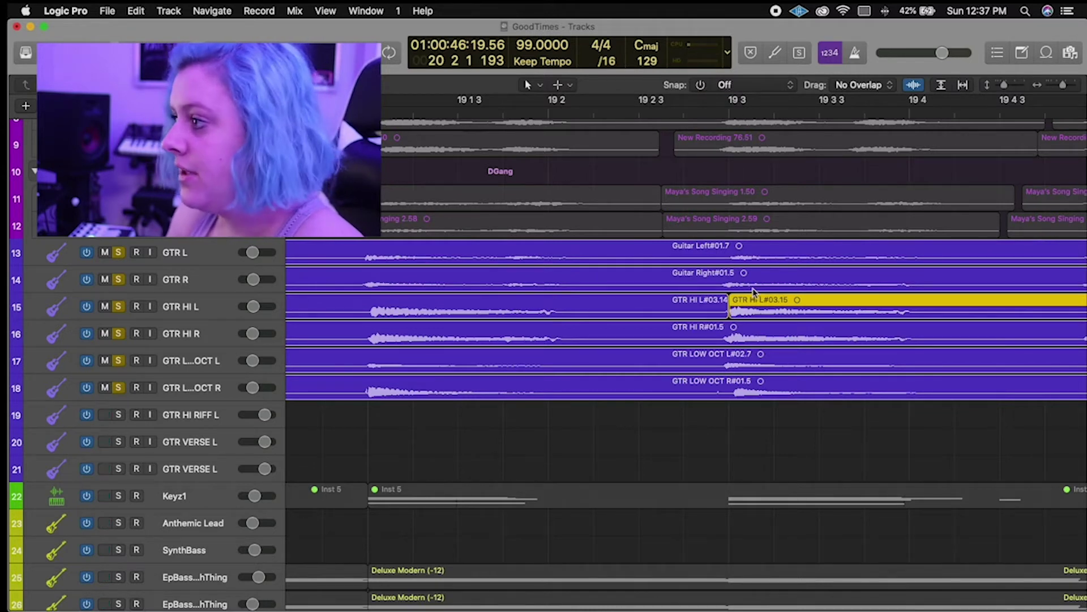
pyautogui.moveTo(753, 310); pyautogui.dragTo(764, 306)
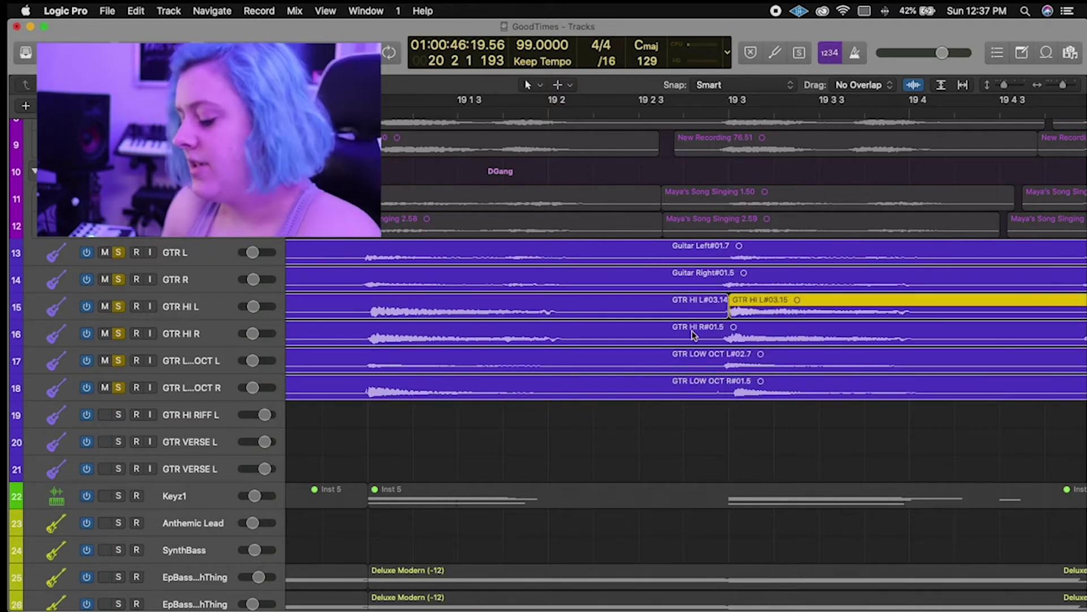
# Turn Snap to Grid off and look through the available snap options without picking one.
pyautogui.press('n')
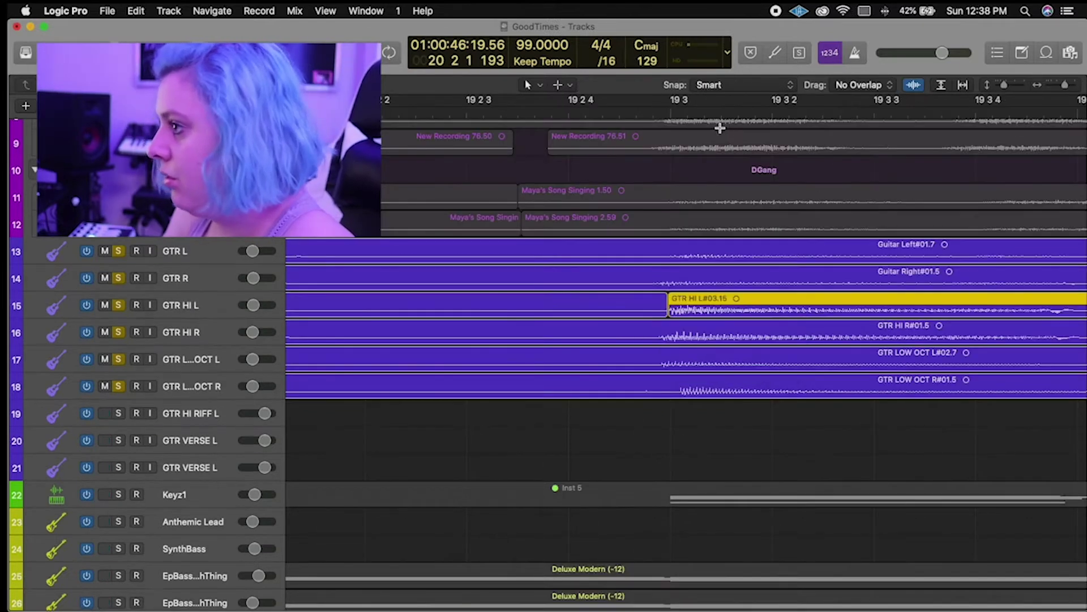
pyautogui.press('super+Left')
pyautogui.press('super+Left')
pyautogui.press('super+Left')
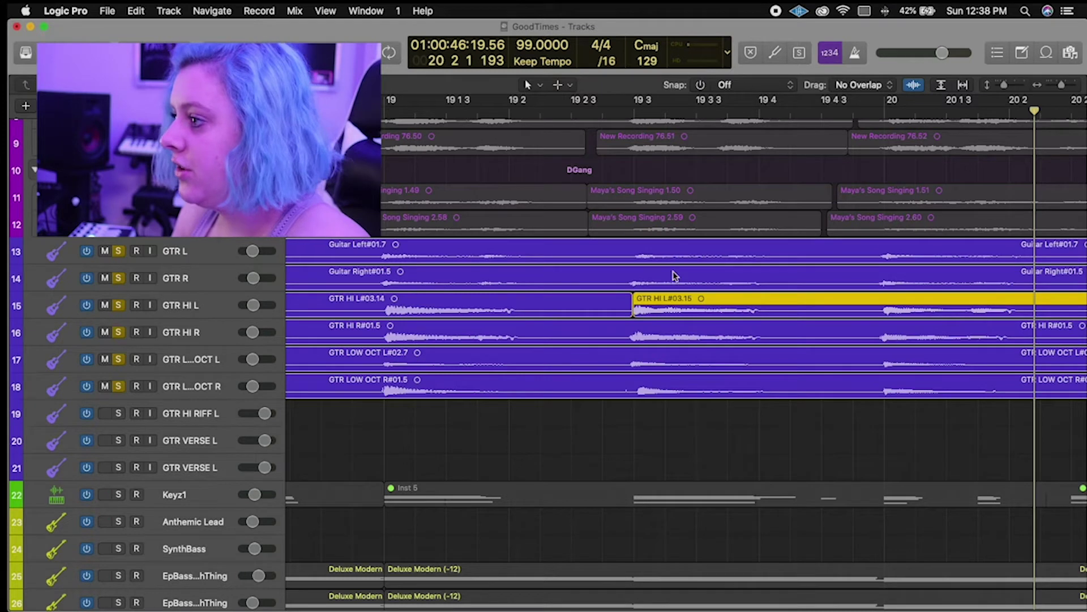
pyautogui.click(710, 85)
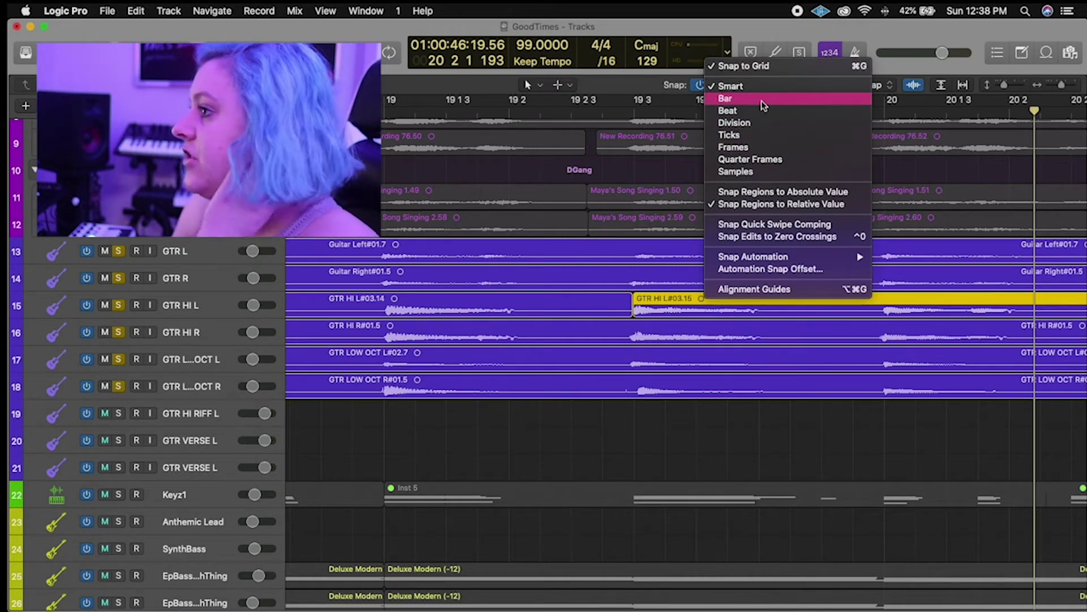
pyautogui.click(669, 178)
# Move the GTR HI L region at 19 3 slightly earlier without snapping to the grid.
pyautogui.moveTo(725, 309); pyautogui.dragTo(724, 311)
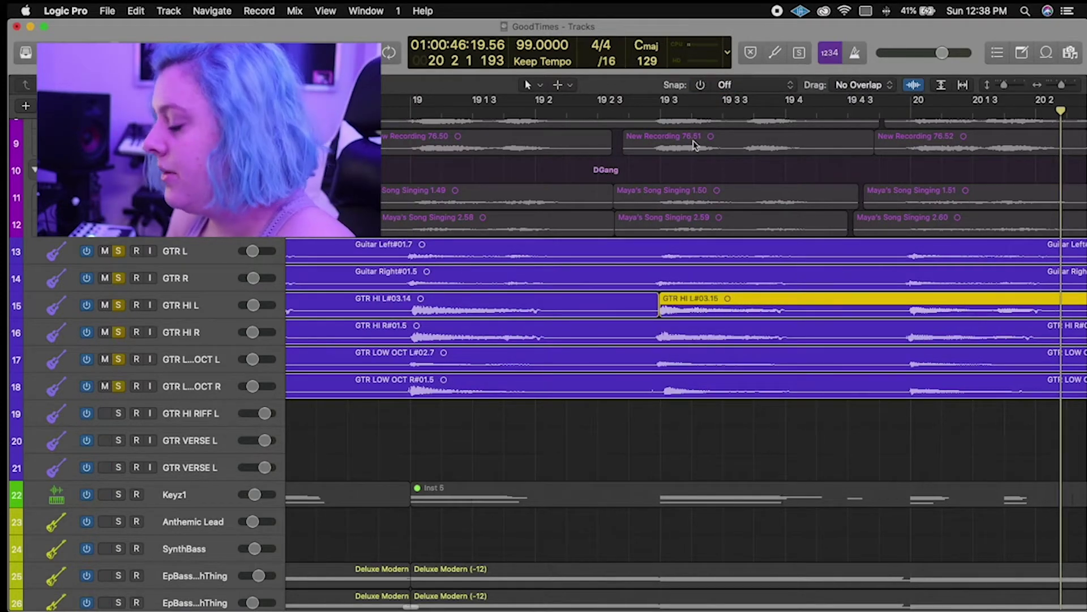
pyautogui.press('super+Right')
pyautogui.press('super+Right')
pyautogui.hscroll(-6, 657, 306)
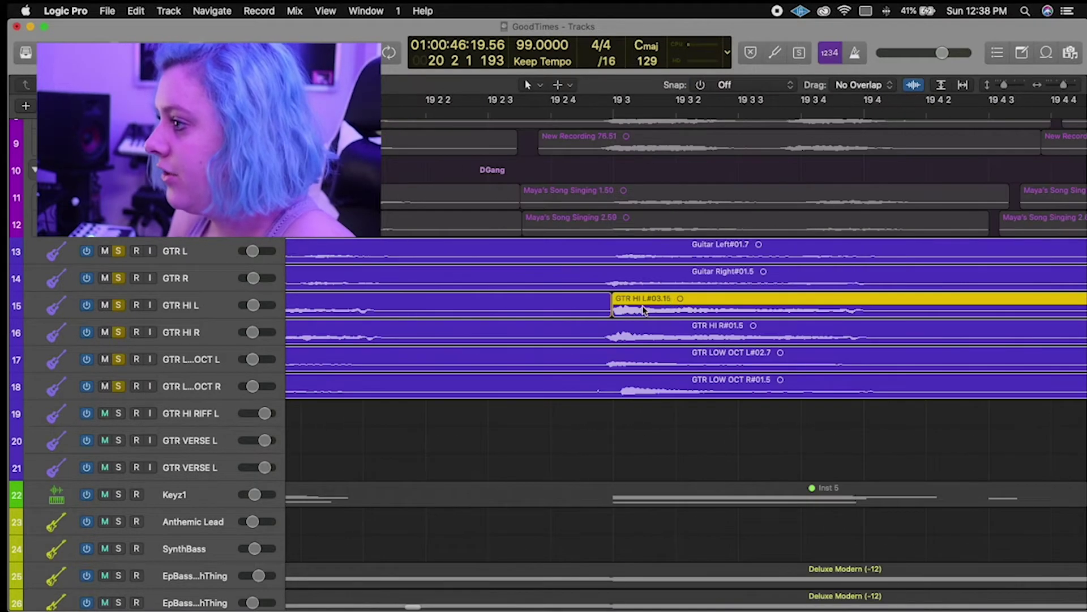
pyautogui.moveTo(643, 299); pyautogui.dragTo(635, 304)
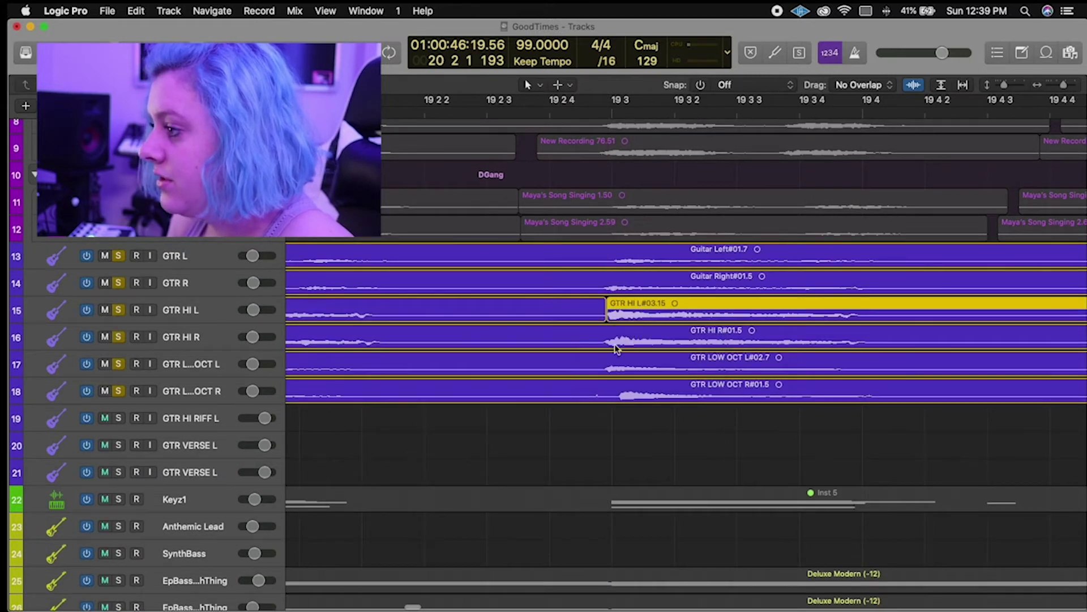
# Split the GTR LOW OCT L region at 19 2 4 203 and nudge the new part slightly later to 19 2 4 208.
pyautogui.click(602, 365)
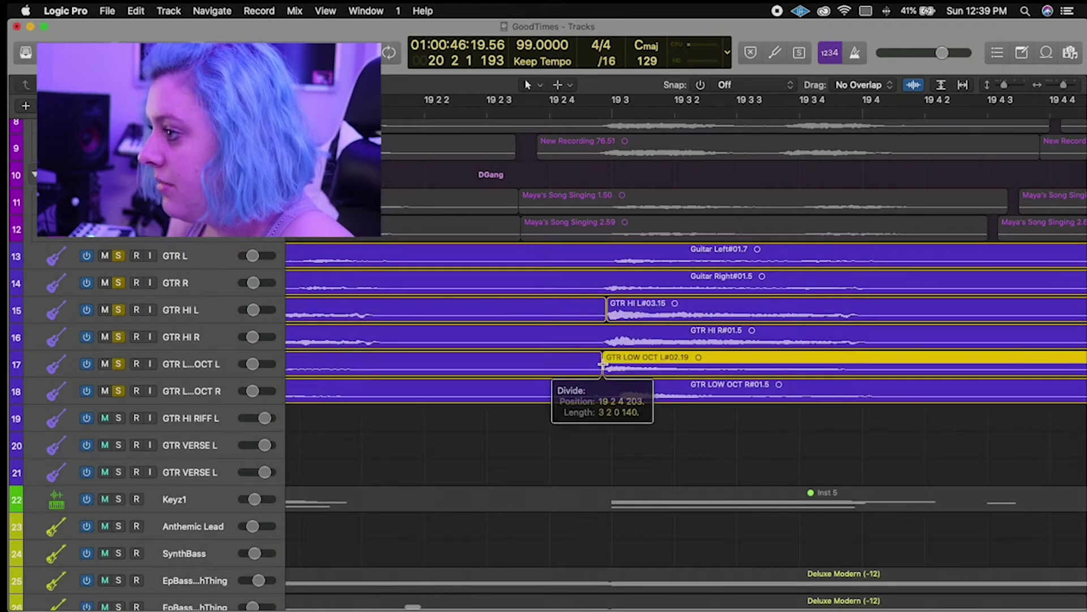
pyautogui.moveTo(642, 376); pyautogui.dragTo(644, 379)
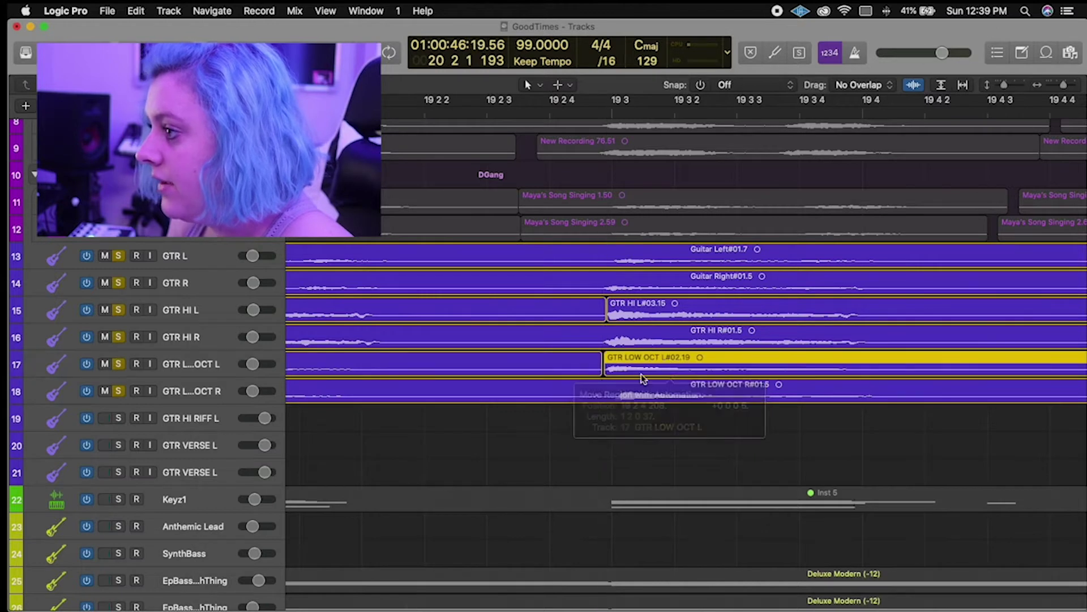
# Play the soloed guitar tracks up to about 19 4 2 and split the GTR LOW OCT R region at 19 3.
pyautogui.press('space')
pyautogui.press('space')
pyautogui.click(612, 392)
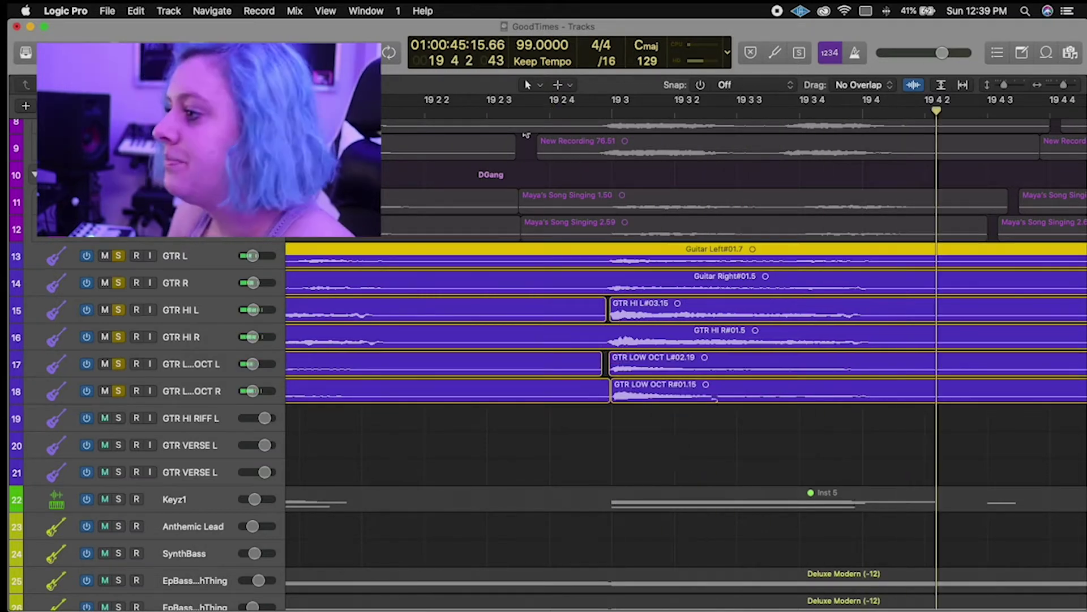
pyautogui.click(664, 445)
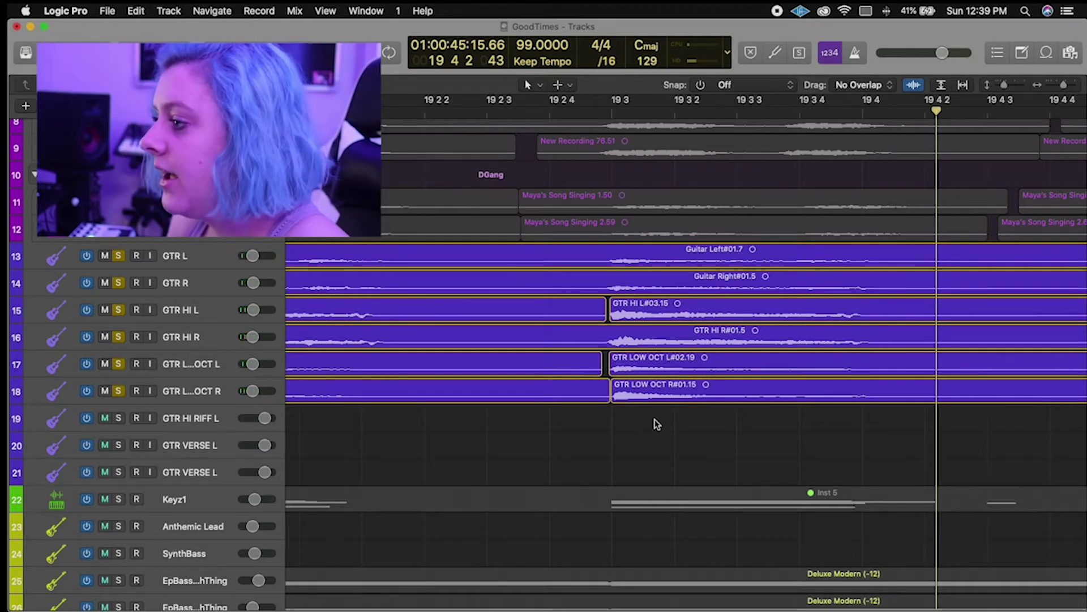
# Select both GTR LOW OCT R regions that meet at 19 3 and join them into one region.
pyautogui.click(597, 389)
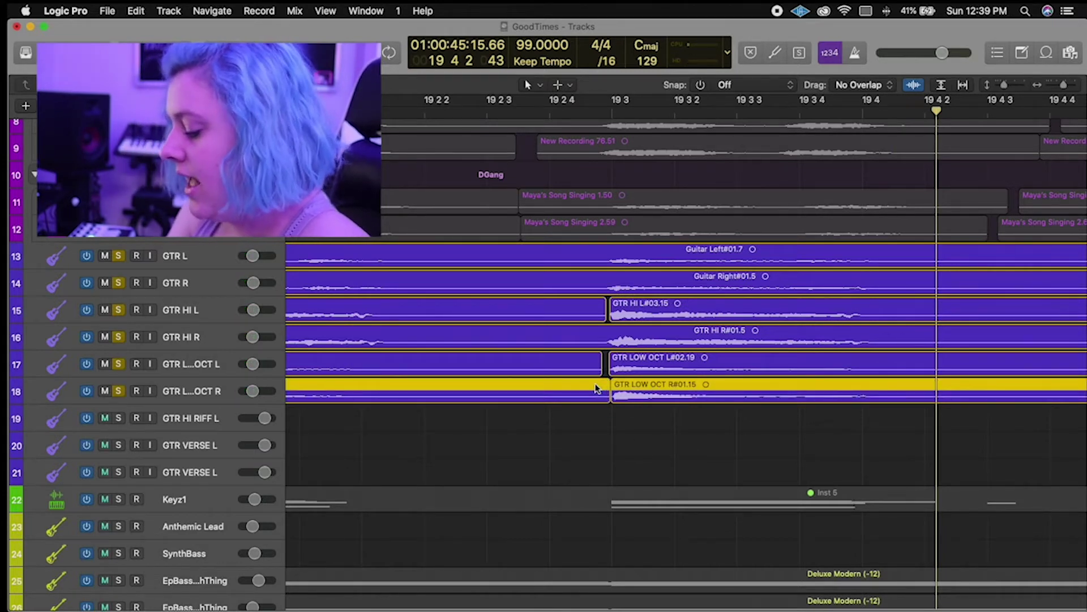
pyautogui.press('super+j')
pyautogui.press('Return')
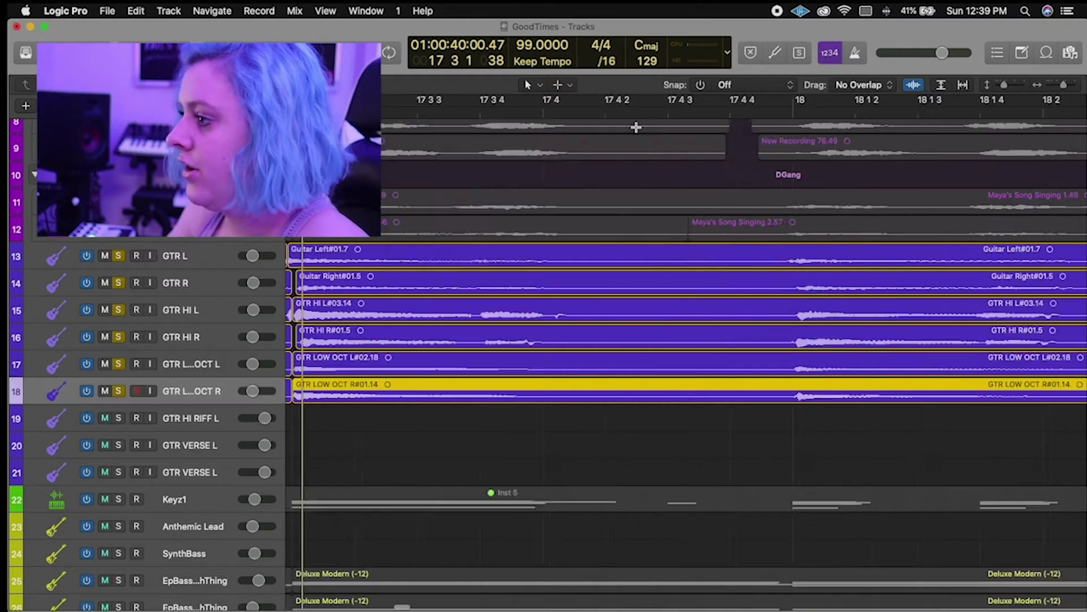
# Extend the start of the second GTR LOW OCT L region back before 19 3 to close the gap to the first.
pyautogui.press('super+Left')
pyautogui.press('super+Left')
pyautogui.press('super+Left')
pyautogui.press('super+Left')
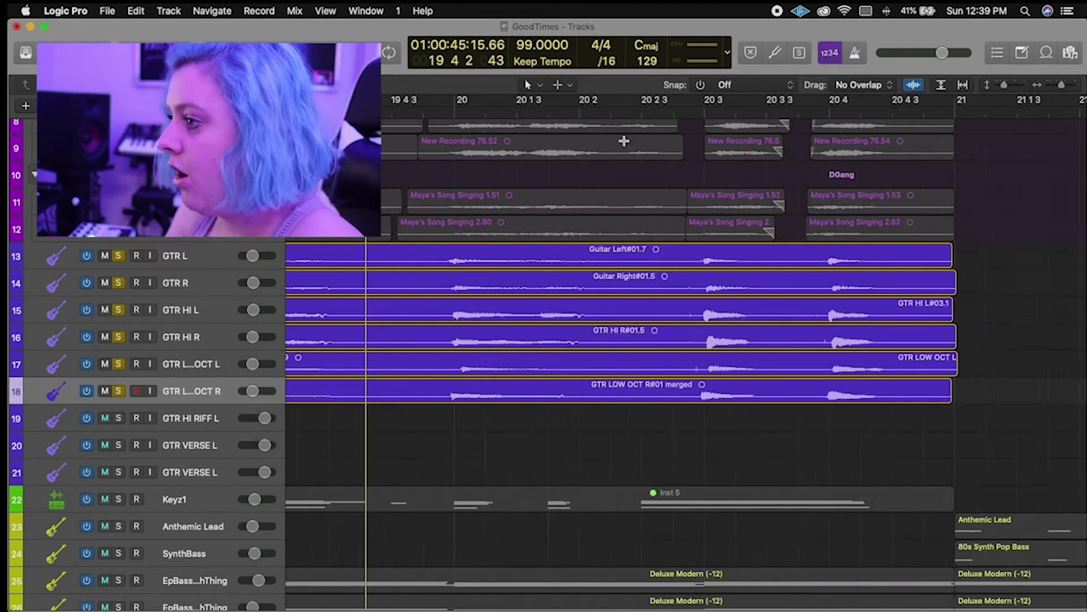
pyautogui.hscroll(-6, 629, 235)
pyautogui.hscroll(-2, 623, 393)
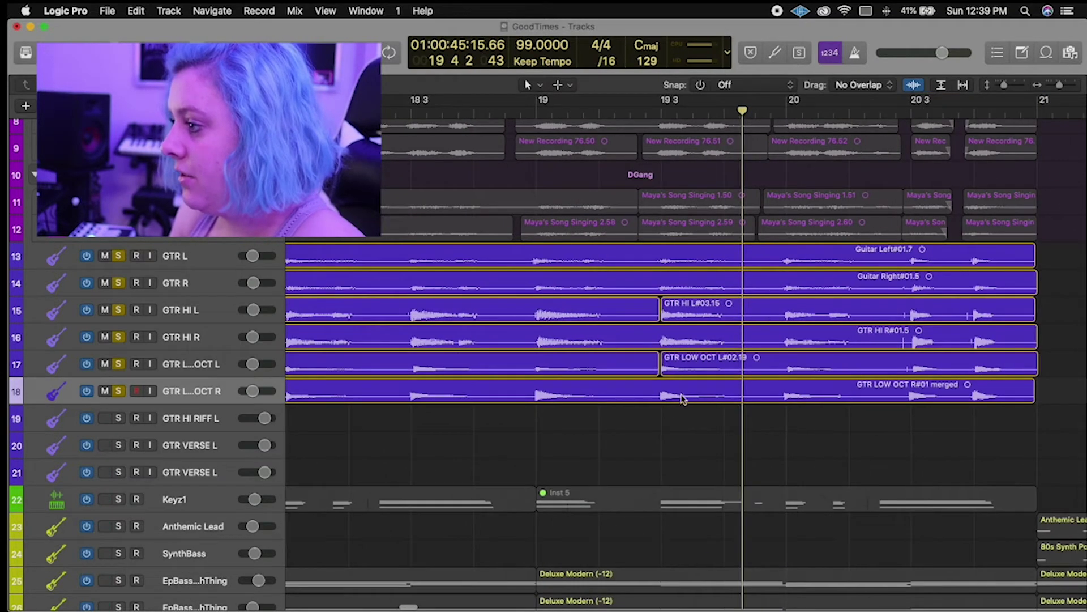
pyautogui.click(674, 362)
pyautogui.moveTo(662, 372); pyautogui.dragTo(649, 369)
# Select both adjacent GTR LOW OCT L regions and join them into one region.
pyautogui.keyDown('shift'); pyautogui.click(638, 370); pyautogui.keyUp('shift')
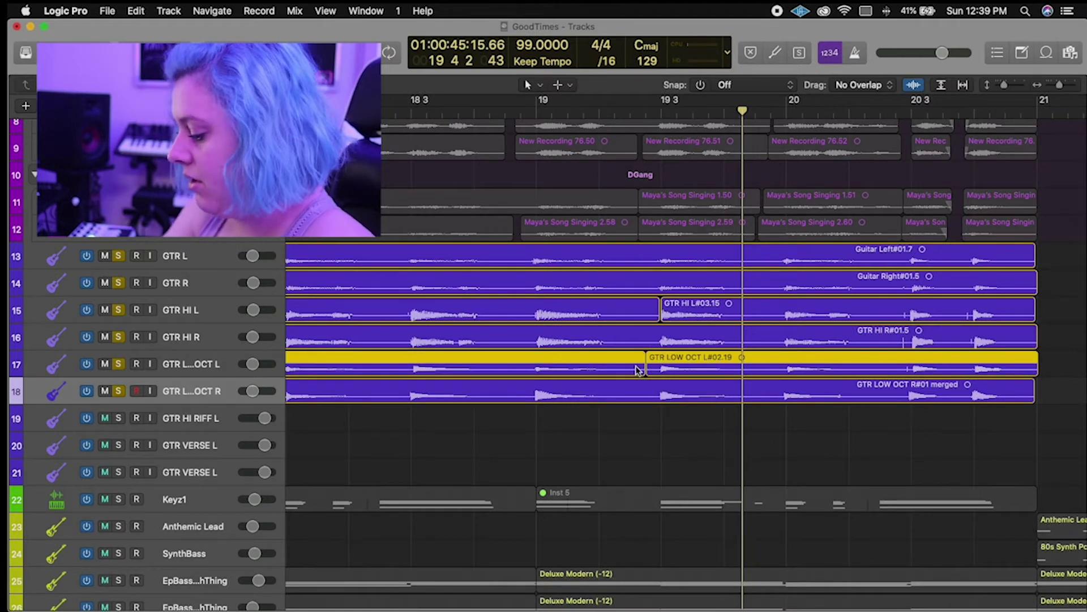
pyautogui.press('super+j')
pyautogui.press('Return')
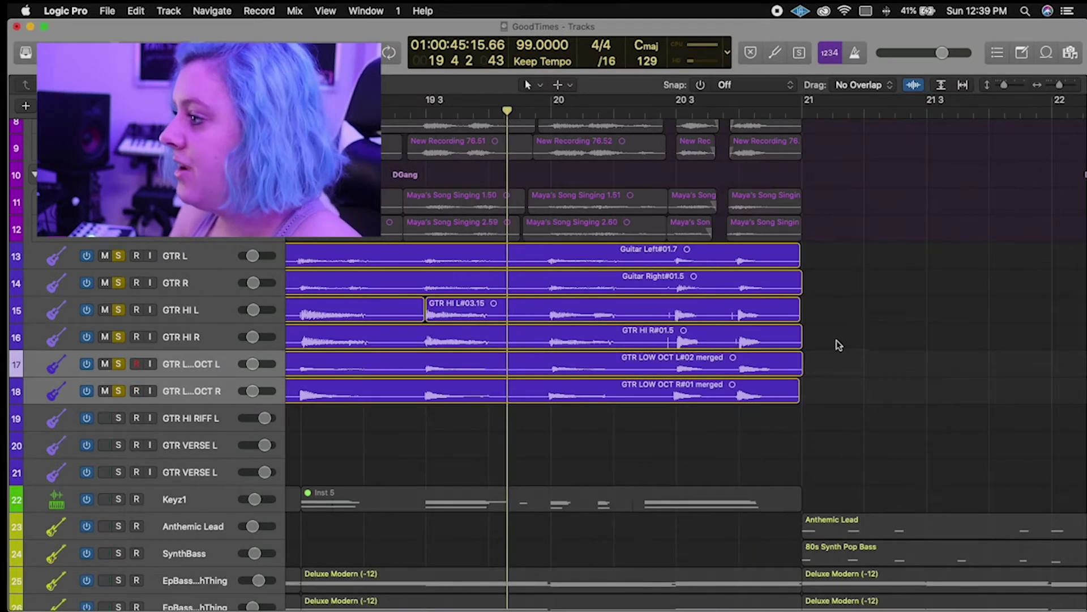
# Select both GTR HI L regions that meet at 19 3 and join them into one region.
pyautogui.moveTo(839, 345); pyautogui.dragTo(748, 310)
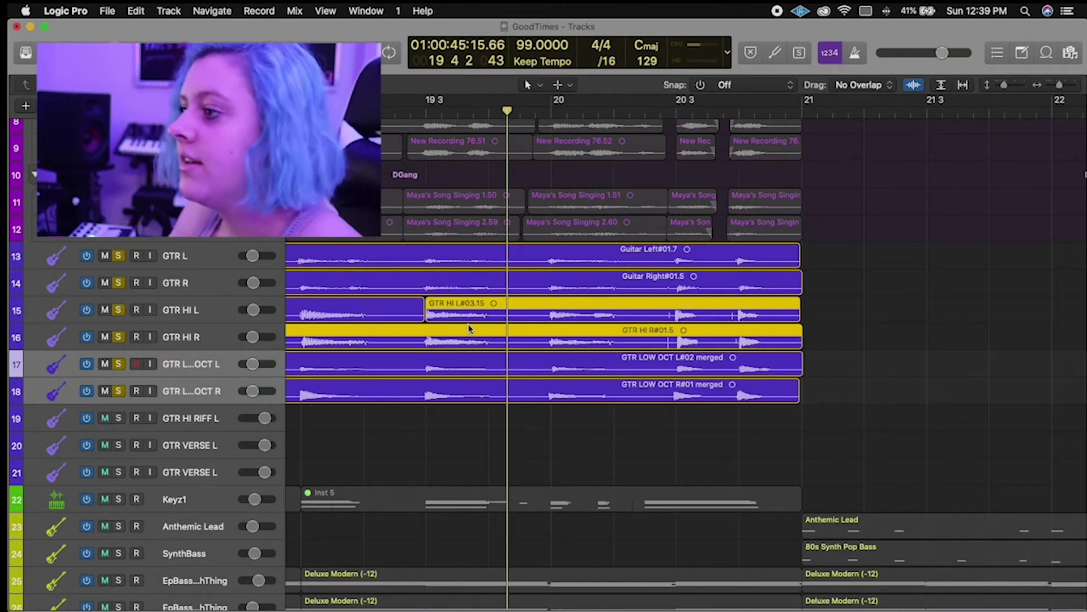
pyautogui.hscroll(-5, 482, 317)
pyautogui.click(520, 319)
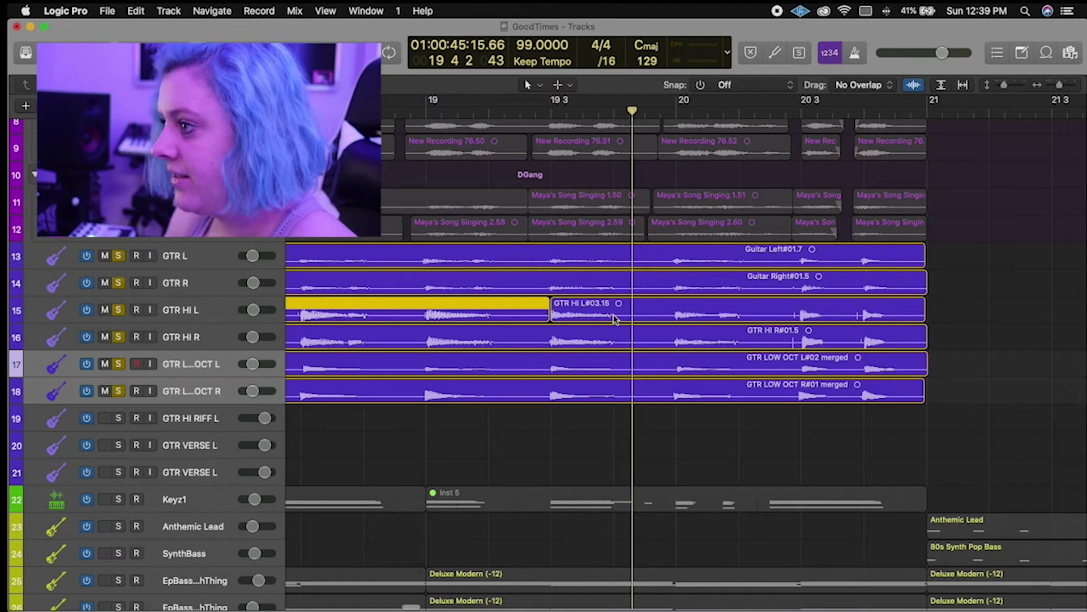
pyautogui.keyDown('shift'); pyautogui.click(615, 318); pyautogui.keyUp('shift')
pyautogui.press('super+j')
pyautogui.press('Return')
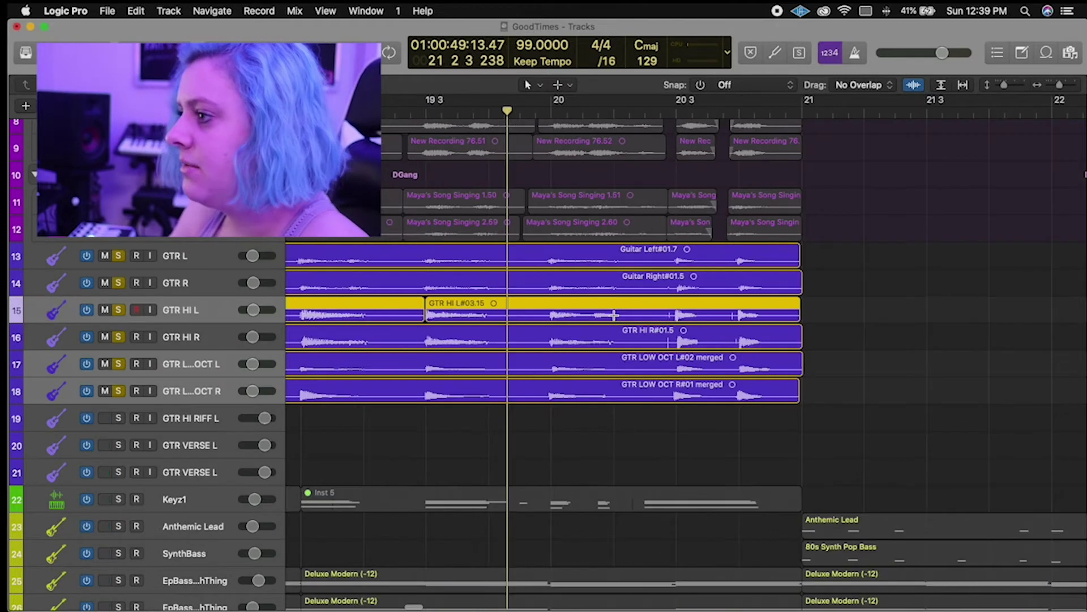
pyautogui.hscroll(-3, 616, 323)
pyautogui.hscroll(2, 616, 326)
pyautogui.hscroll(-12, 619, 326)
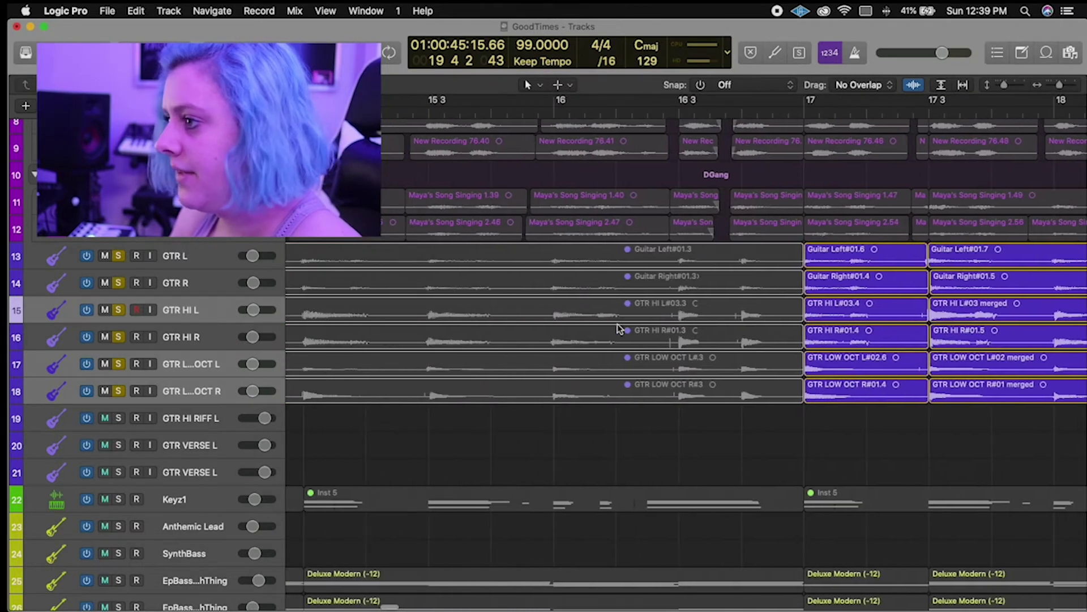
pyautogui.scroll(-5, 622, 321)
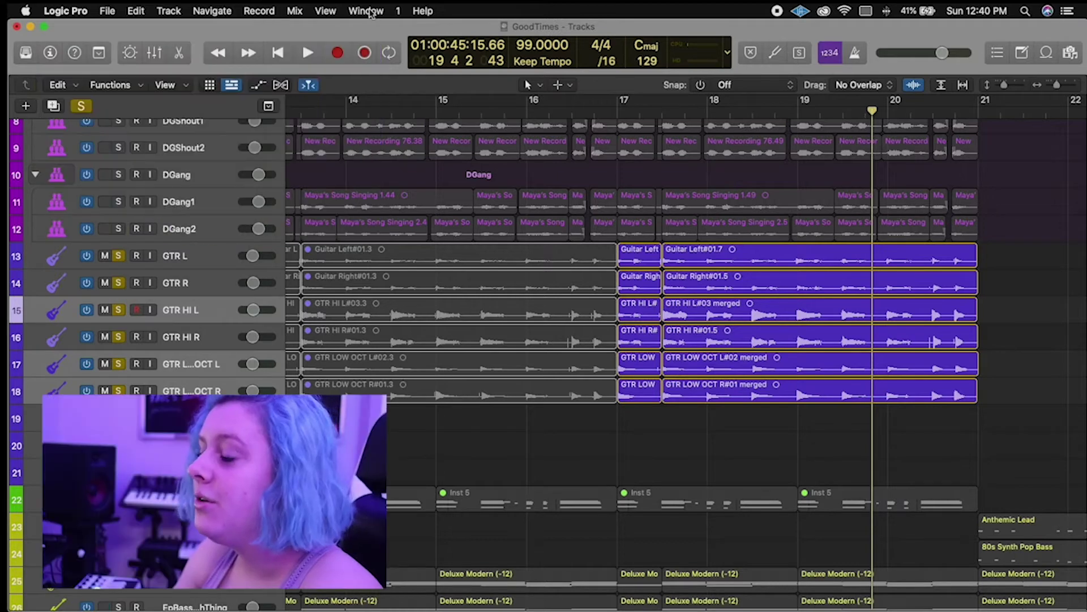
# Duplicate screenset 1 to number 2, leaving the name empty.
pyautogui.click(399, 11)
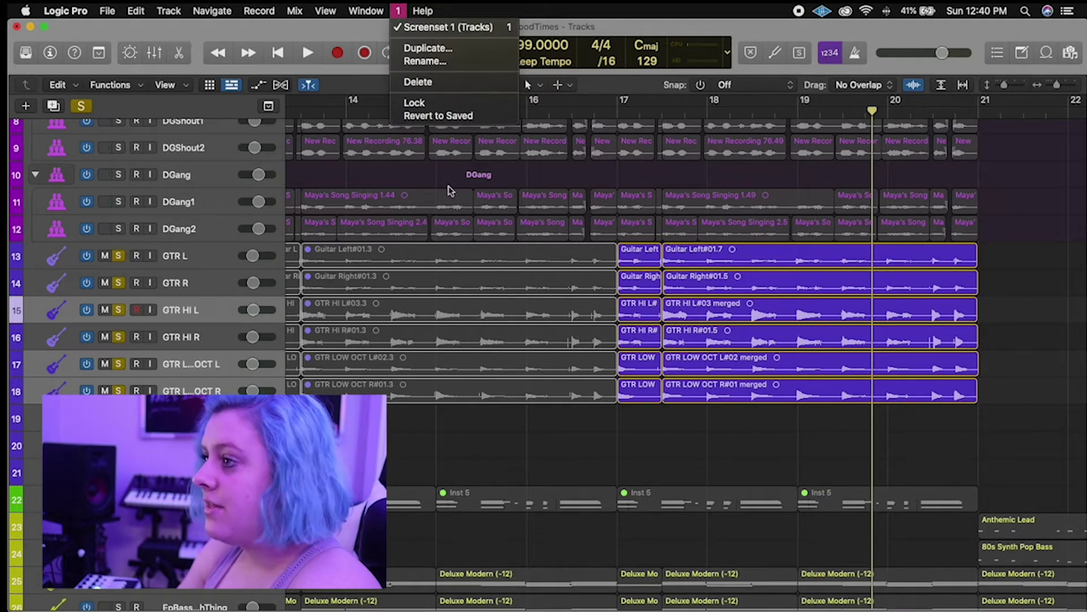
pyautogui.click(990, 244)
pyautogui.click(402, 12)
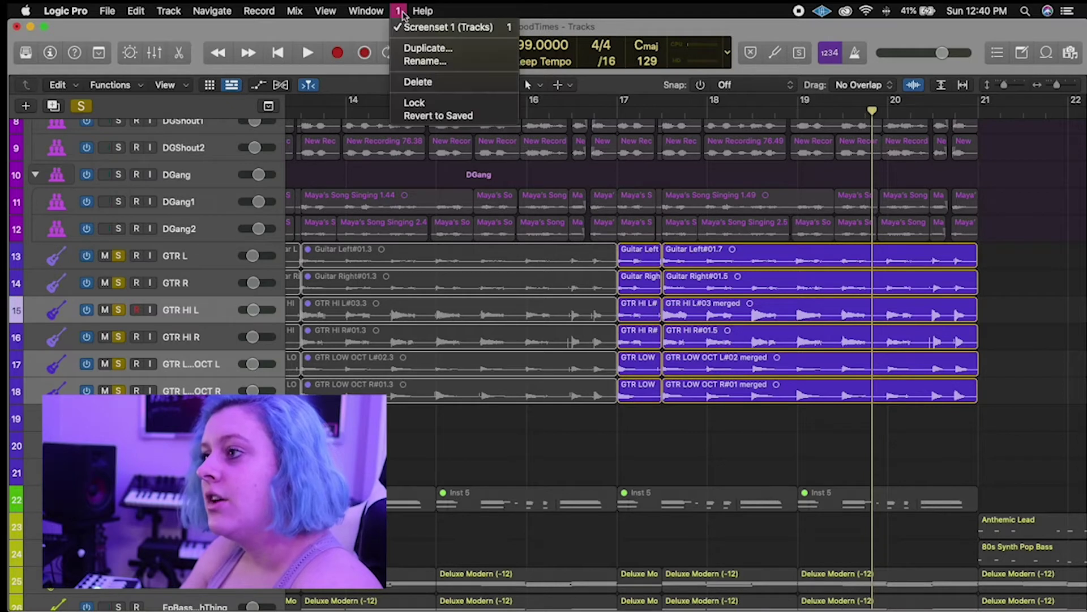
pyautogui.click(419, 50)
pyautogui.click(528, 195)
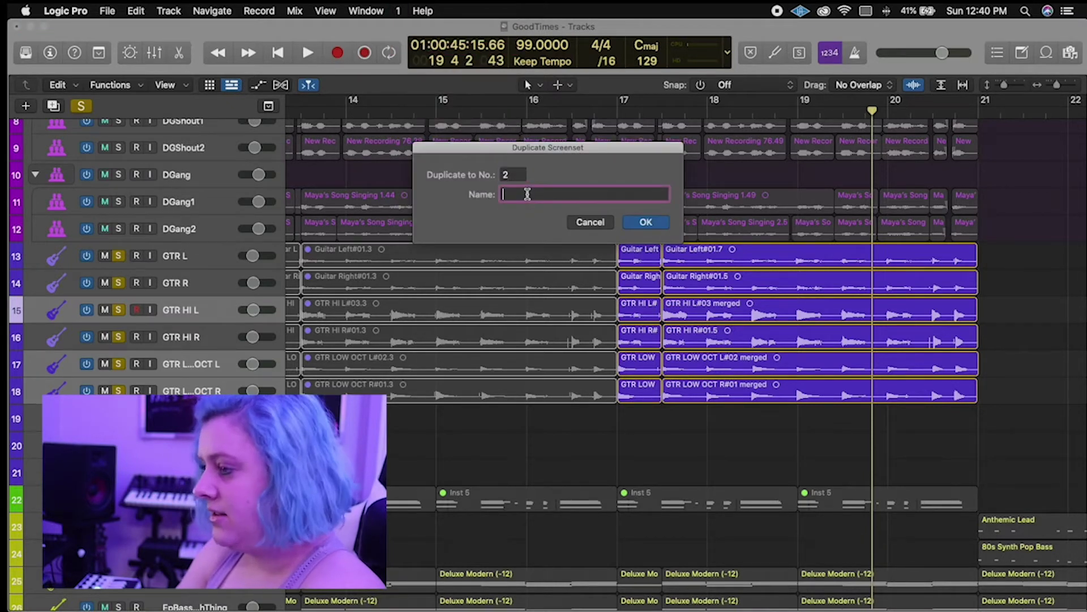
pyautogui.click(646, 222)
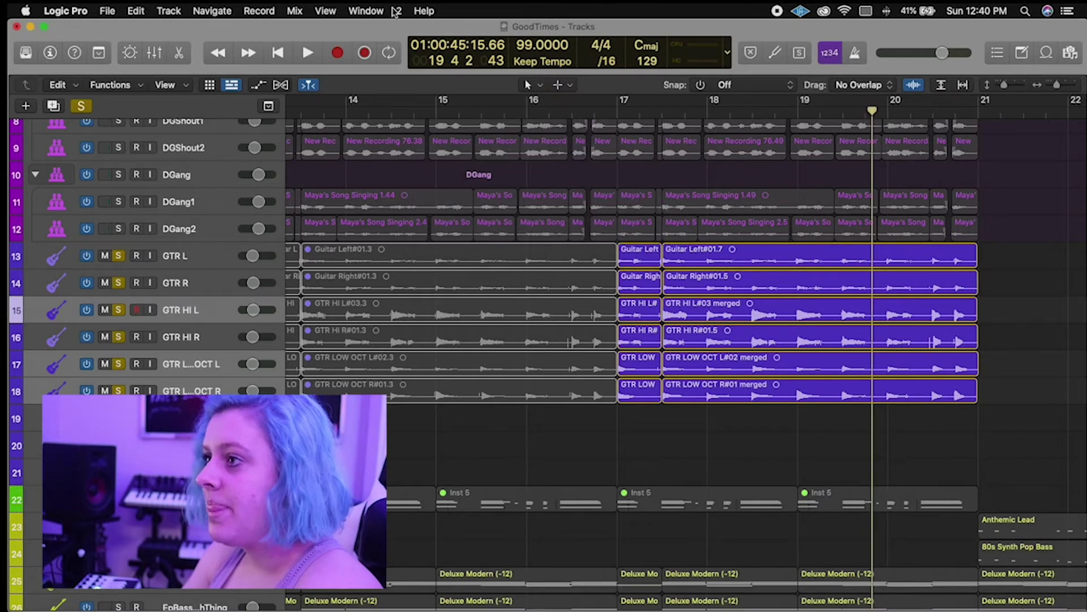
# Rename screenset 2 as Editing.
pyautogui.click(398, 10)
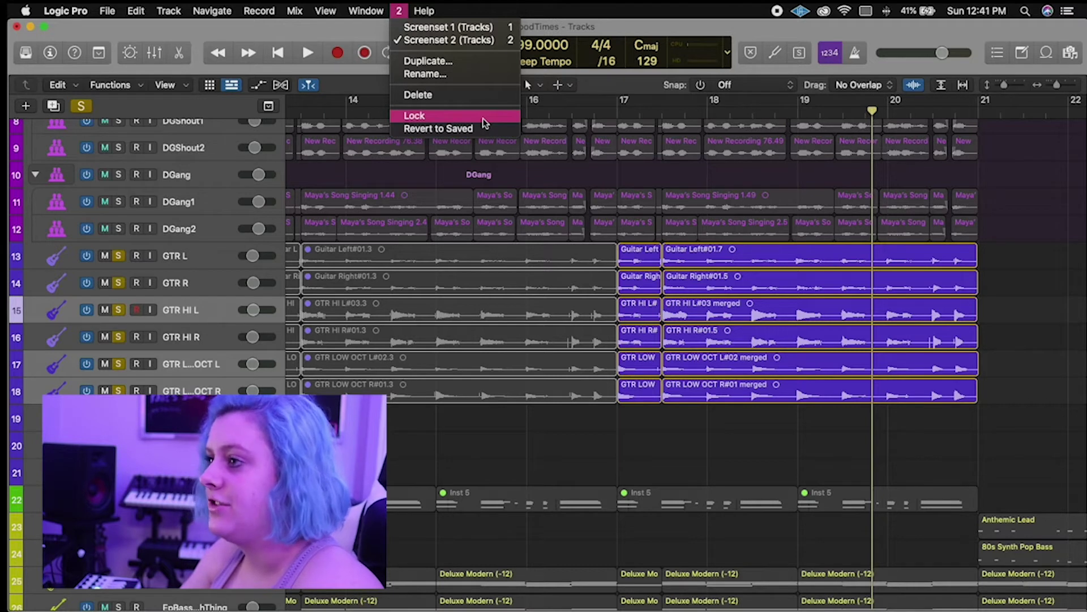
pyautogui.click(544, 168)
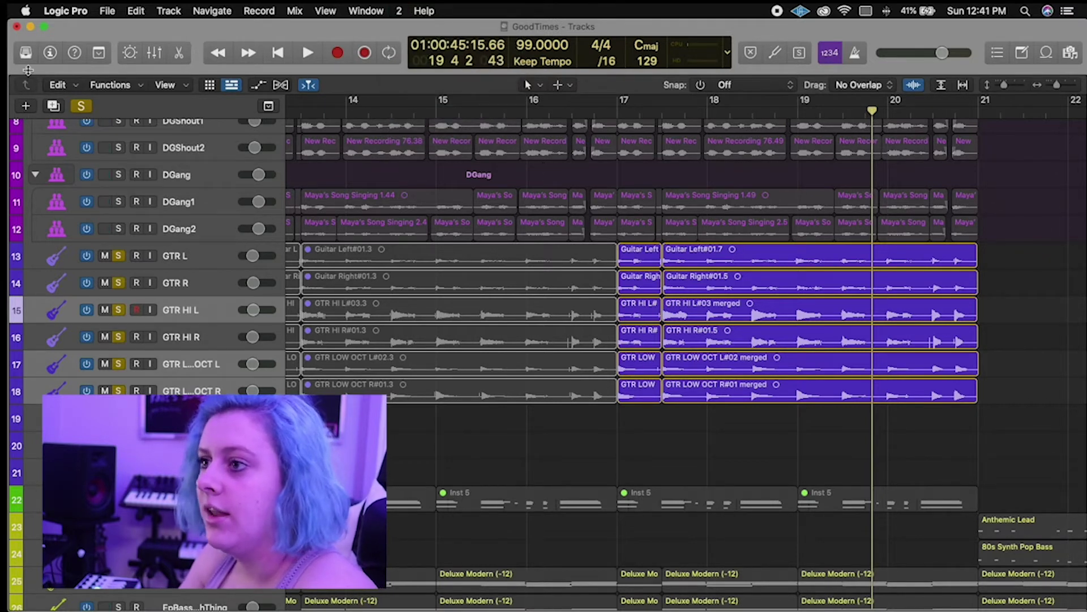
pyautogui.click(398, 11)
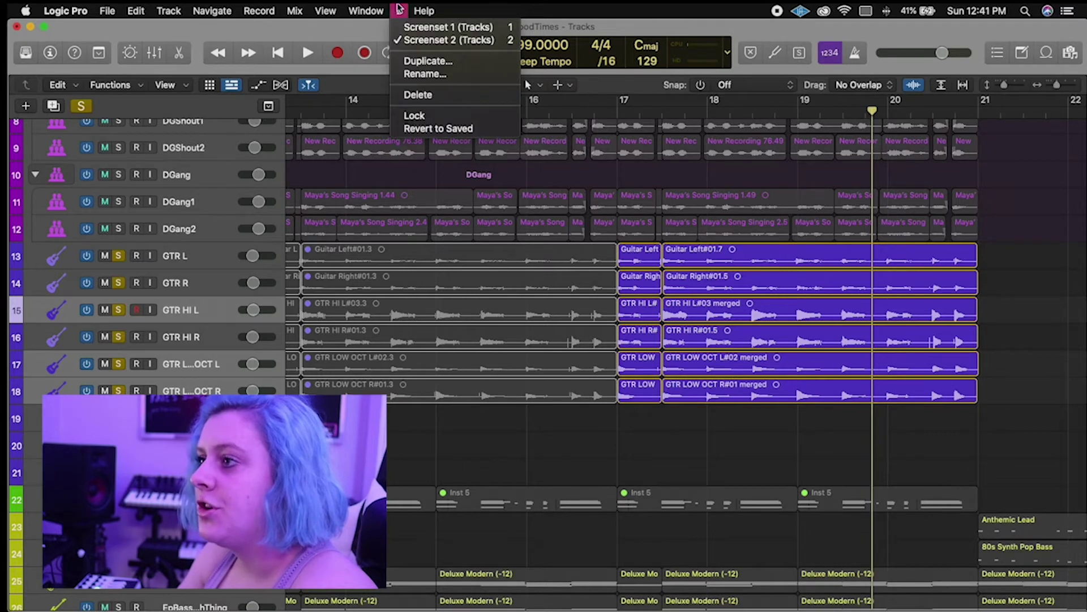
pyautogui.click(420, 74)
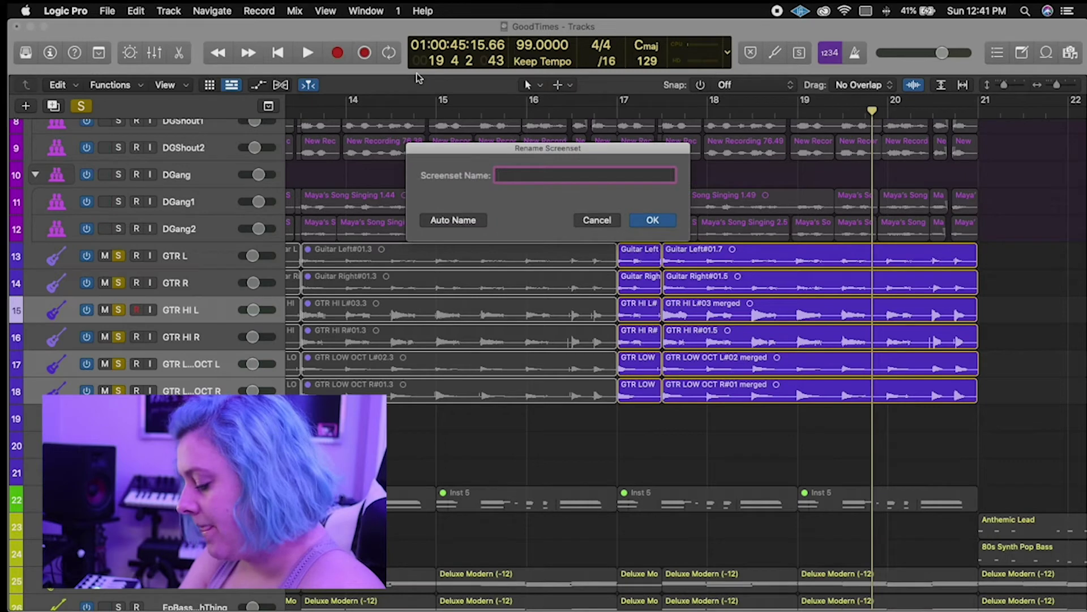
pyautogui.write('Editing')
pyautogui.press('Return')
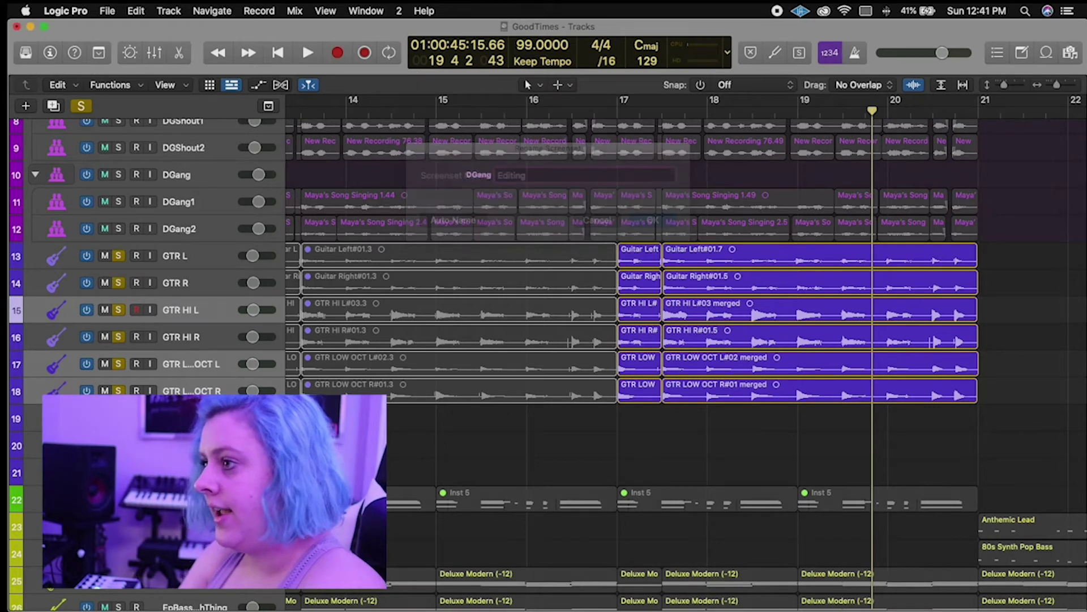
# Lay out the Editing screenset with the inspector shown, narrower track headers and a timeline zoomed out to cover about bars 1 to 25.
pyautogui.click(50, 52)
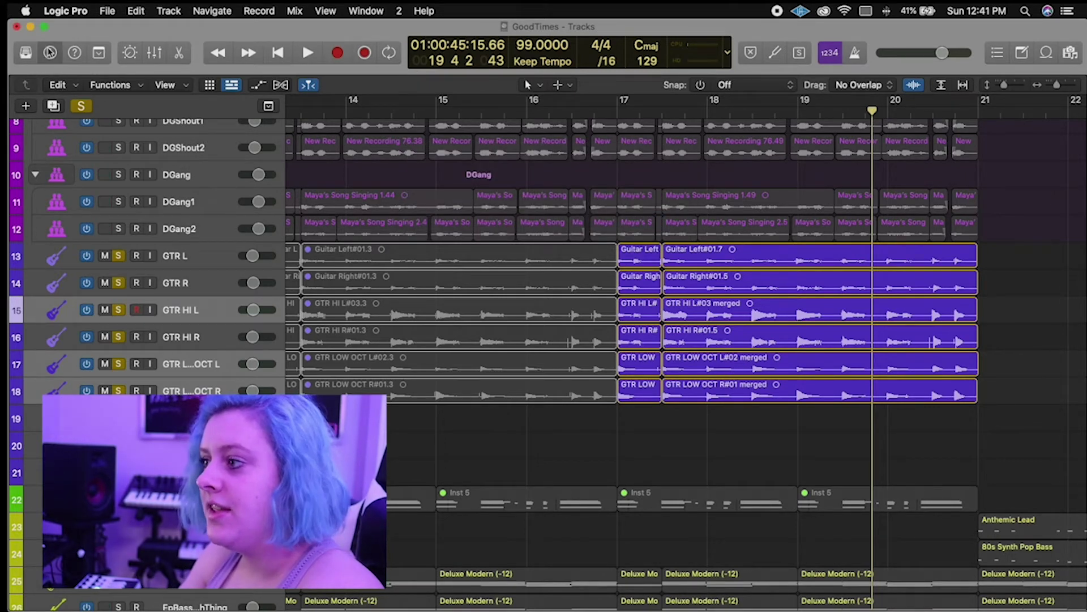
pyautogui.moveTo(443, 183); pyautogui.dragTo(411, 187)
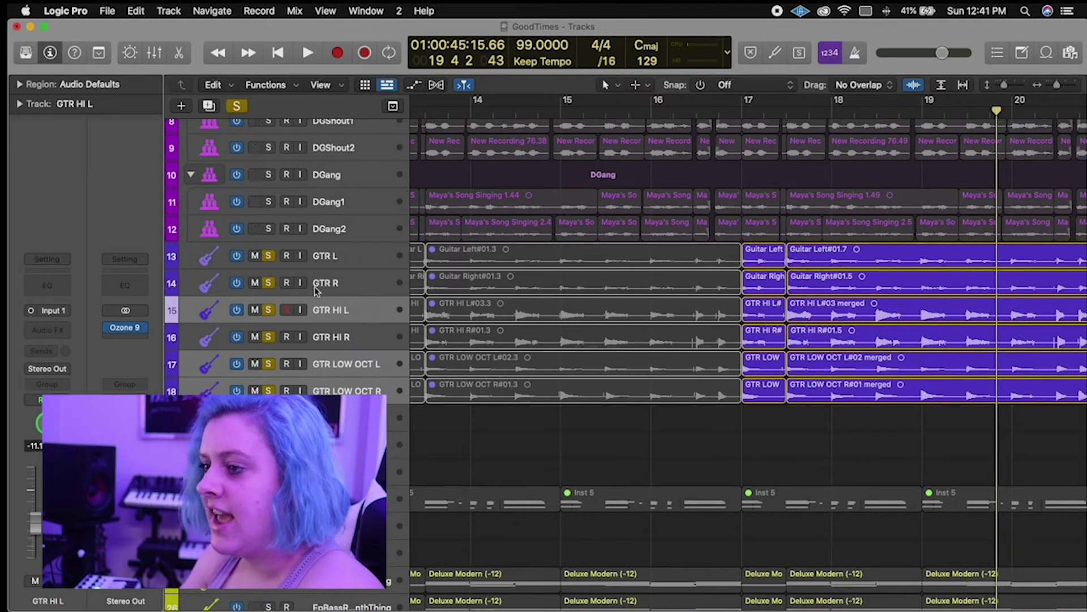
pyautogui.hscroll(2, 513, 229)
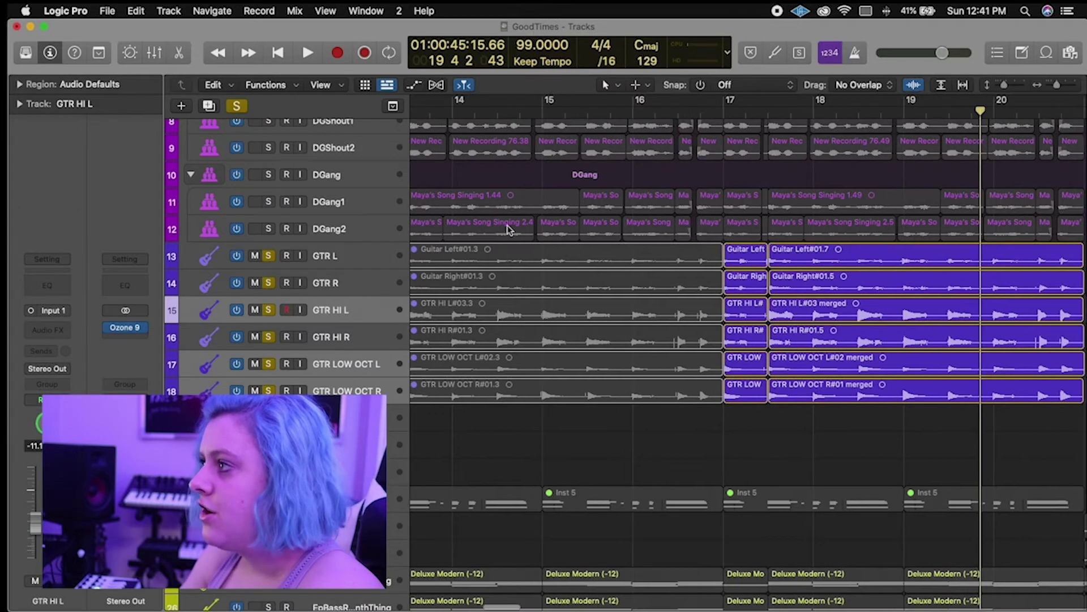
pyautogui.hscroll(-15, 521, 227)
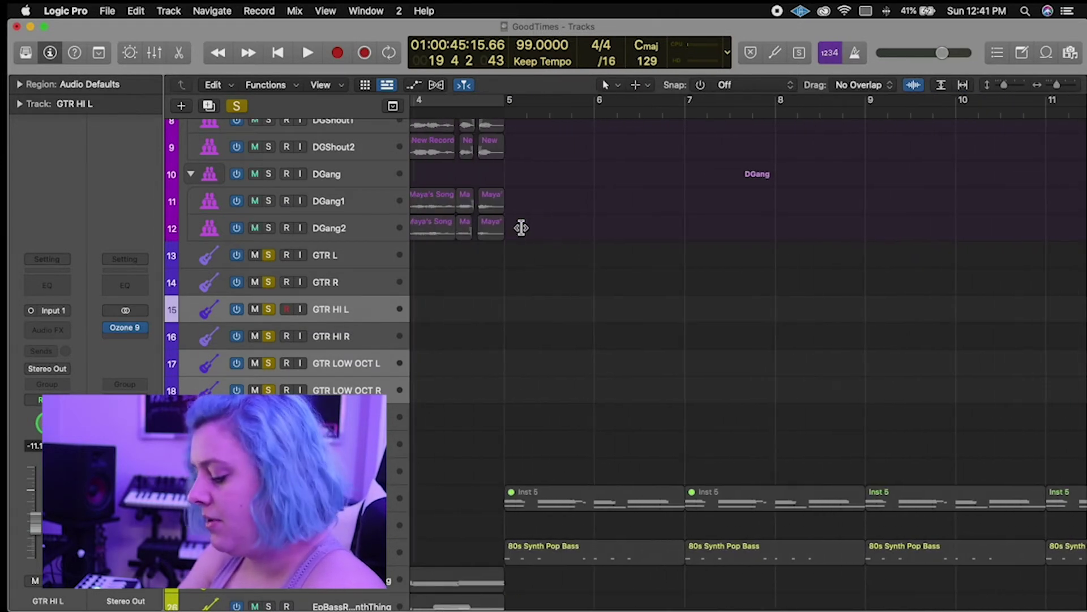
pyautogui.press('super+Left')
pyautogui.press('super+Left')
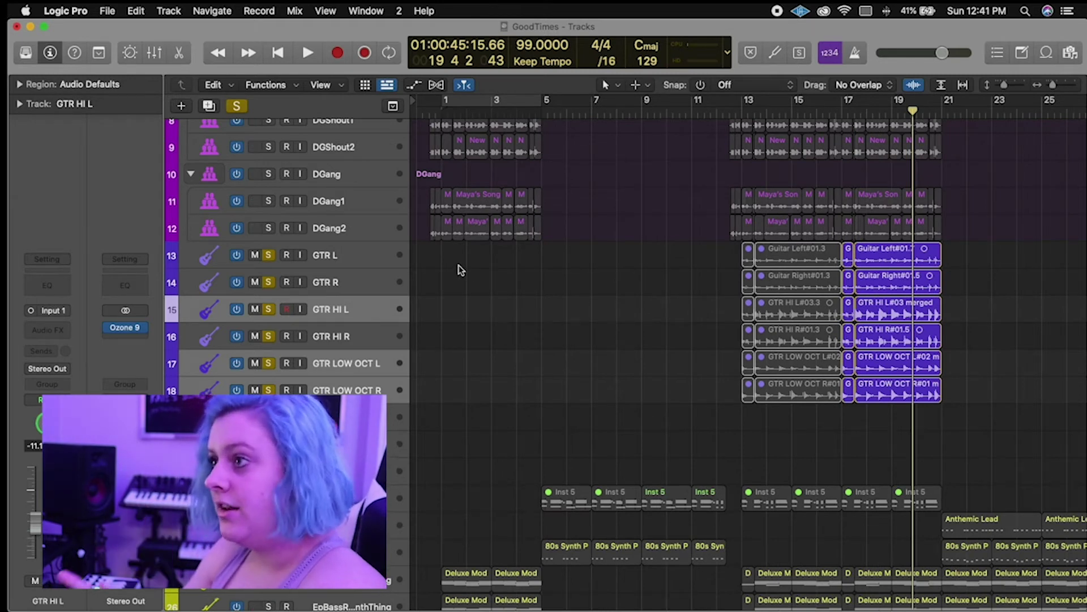
# Lock the Editing screenset, and switch to screenset 1 and back to screenset 2.
pyautogui.click(402, 10)
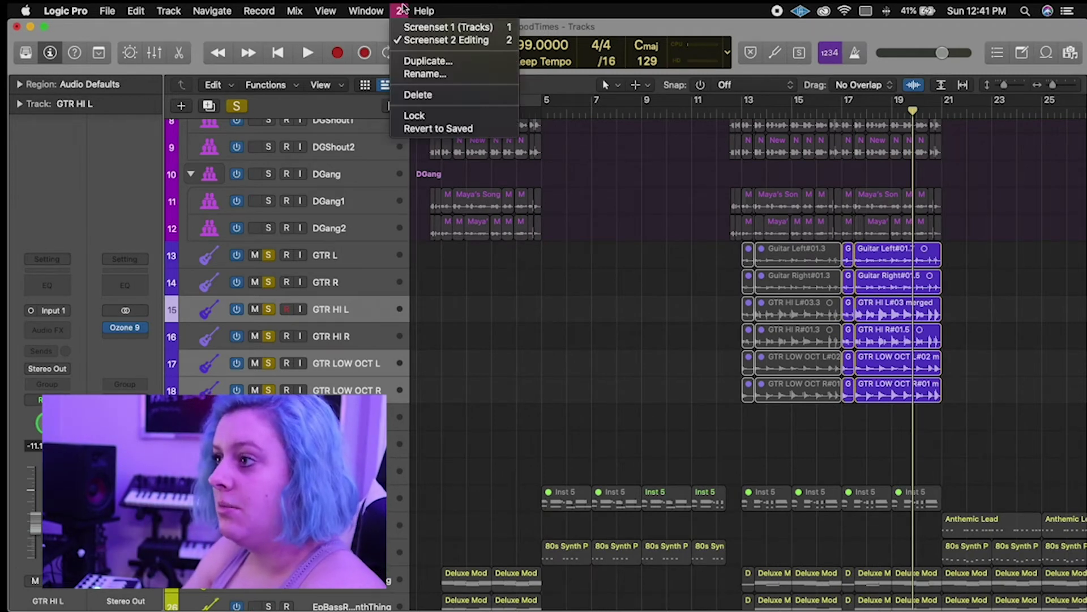
pyautogui.click(424, 116)
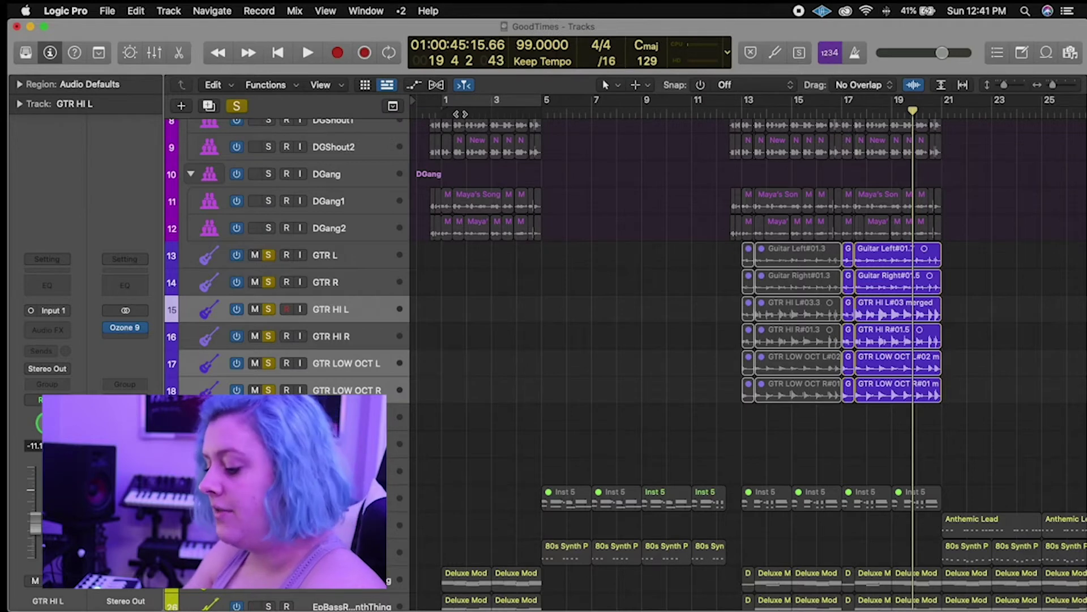
pyautogui.press('1')
pyautogui.press('2')
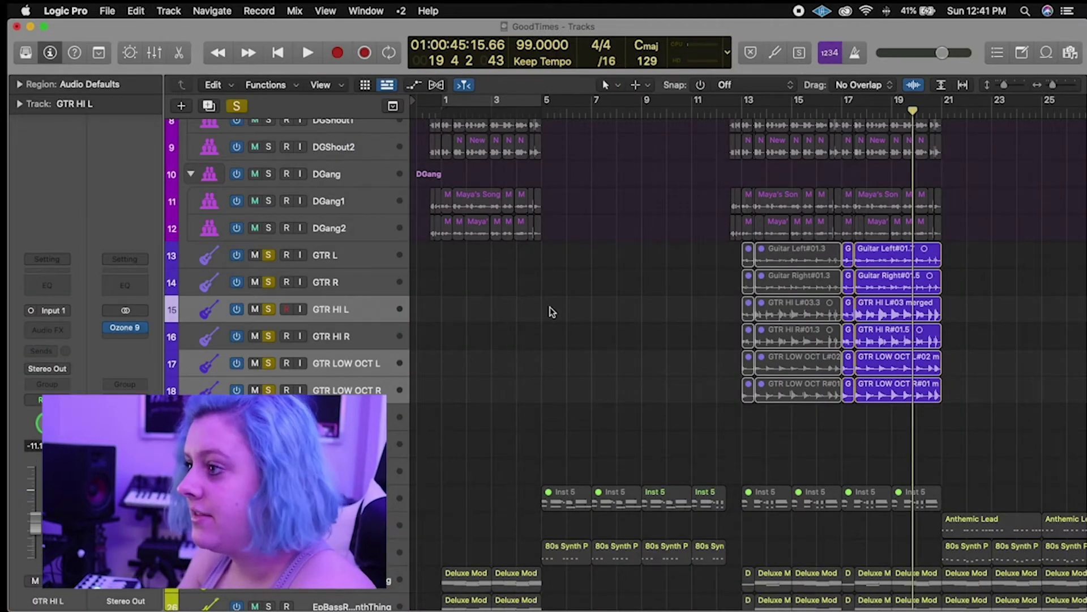
# Scroll the timeline in screenset 2 and recall its locked layout by switching to screenset 1 and back.
pyautogui.hscroll(5, 498, 335)
pyautogui.hscroll(-5, 603, 335)
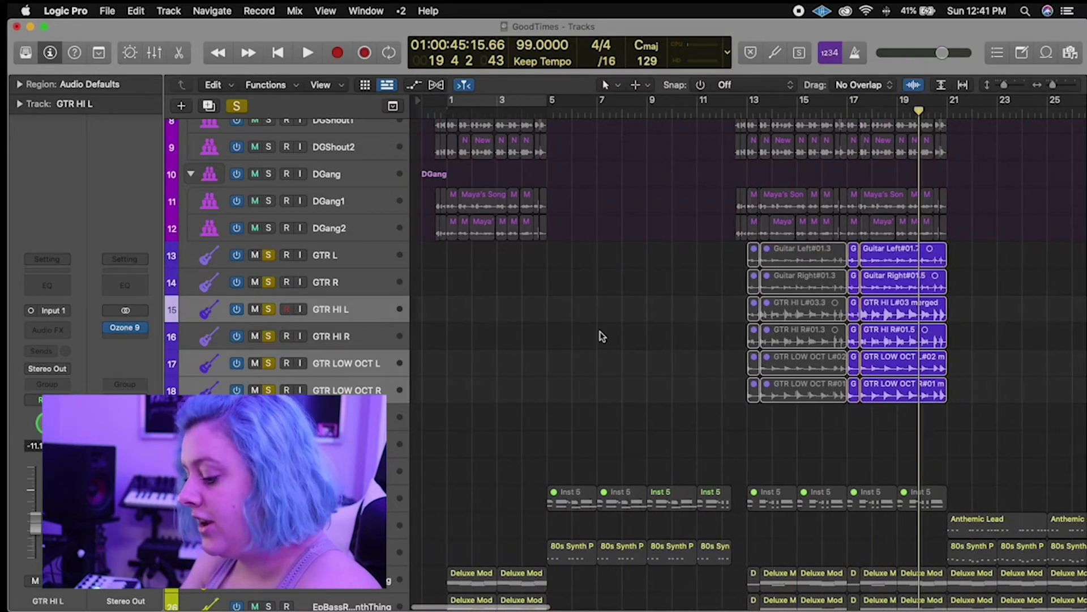
pyautogui.hscroll(2, 602, 337)
pyautogui.press('1')
pyautogui.press('2')
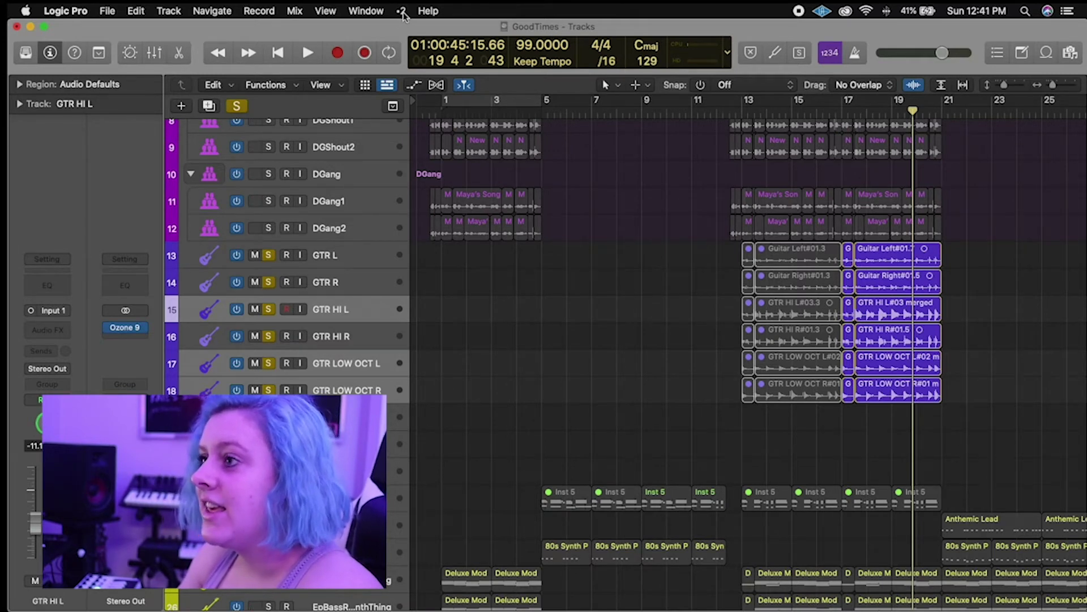
pyautogui.hscroll(5, 586, 204)
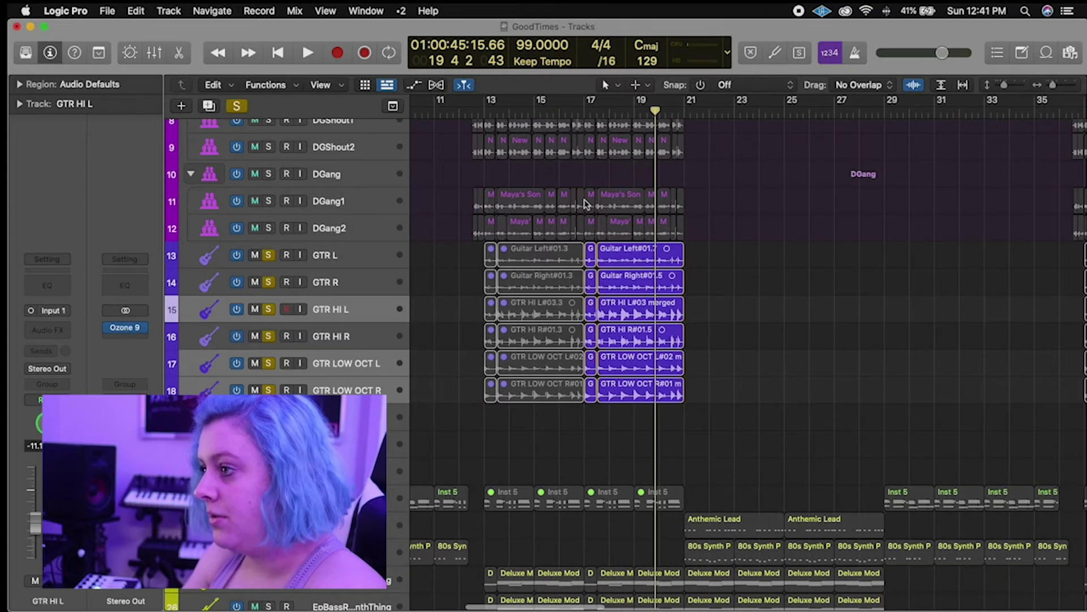
pyautogui.hscroll(-5, 586, 204)
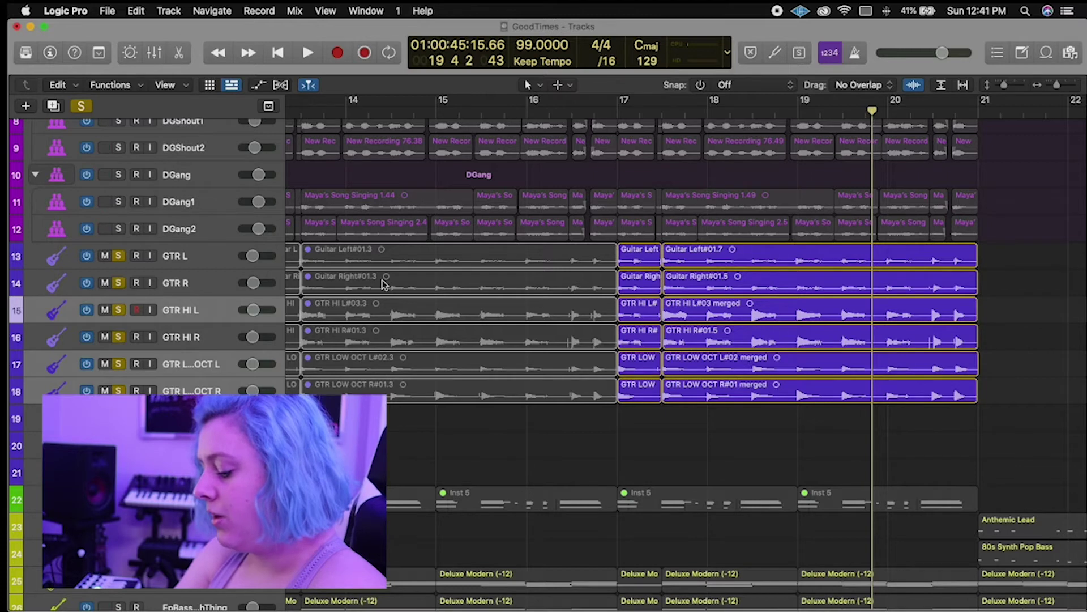
# Show the mixer in the main window and enlarge it over most of the track area.
pyautogui.press('x')
pyautogui.moveTo(495, 216); pyautogui.dragTo(510, 136)
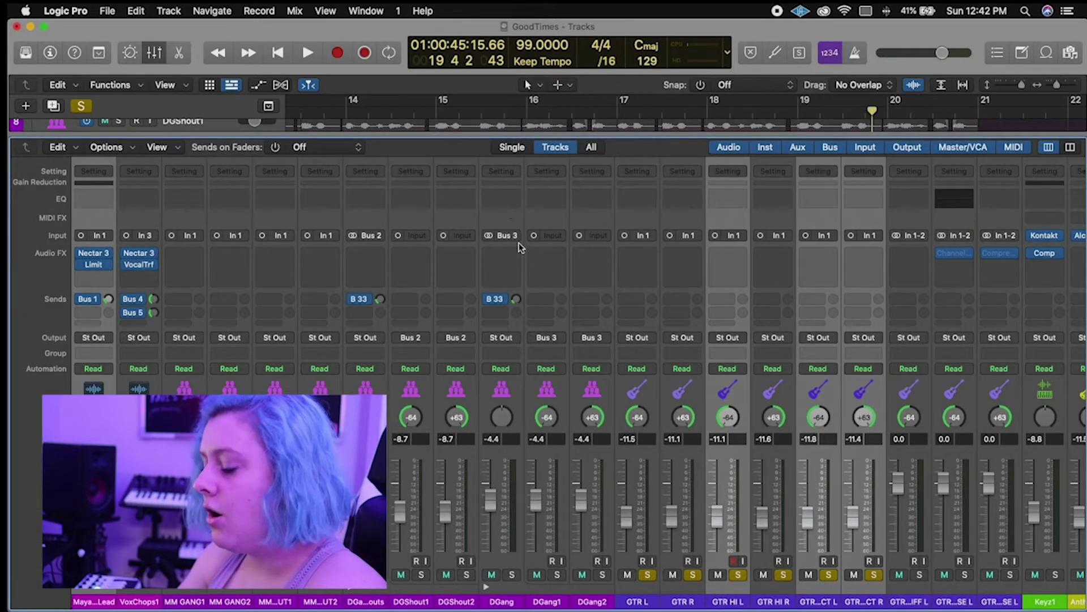
# Open a separate Mixer window on the other display and hide the mixer docked in the main window.
pyautogui.click(347, 9)
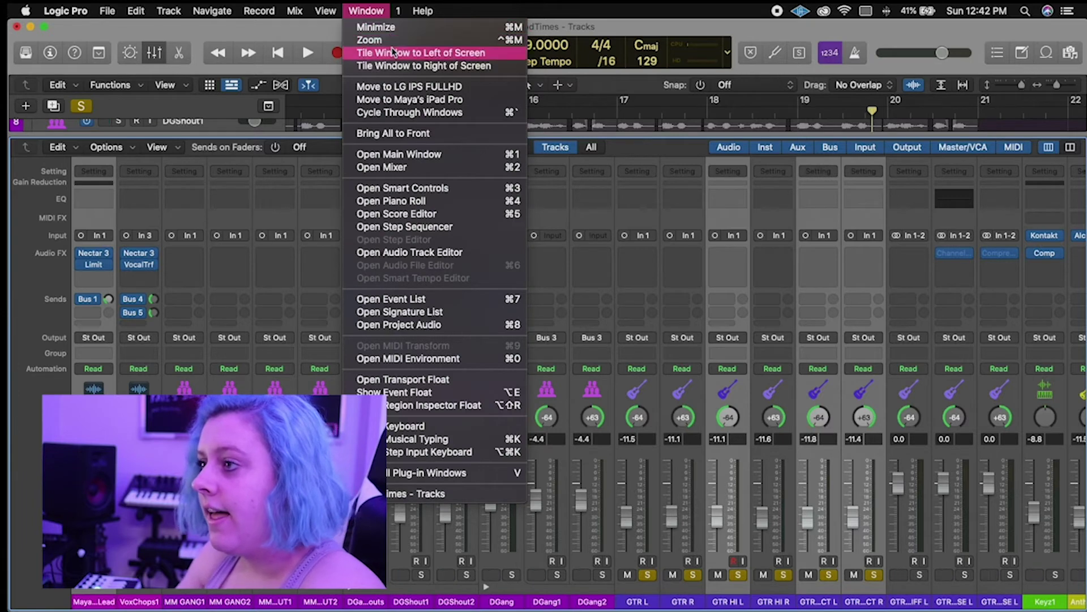
pyautogui.click(396, 168)
pyautogui.moveTo(503, 41); pyautogui.dragTo(502, 1)
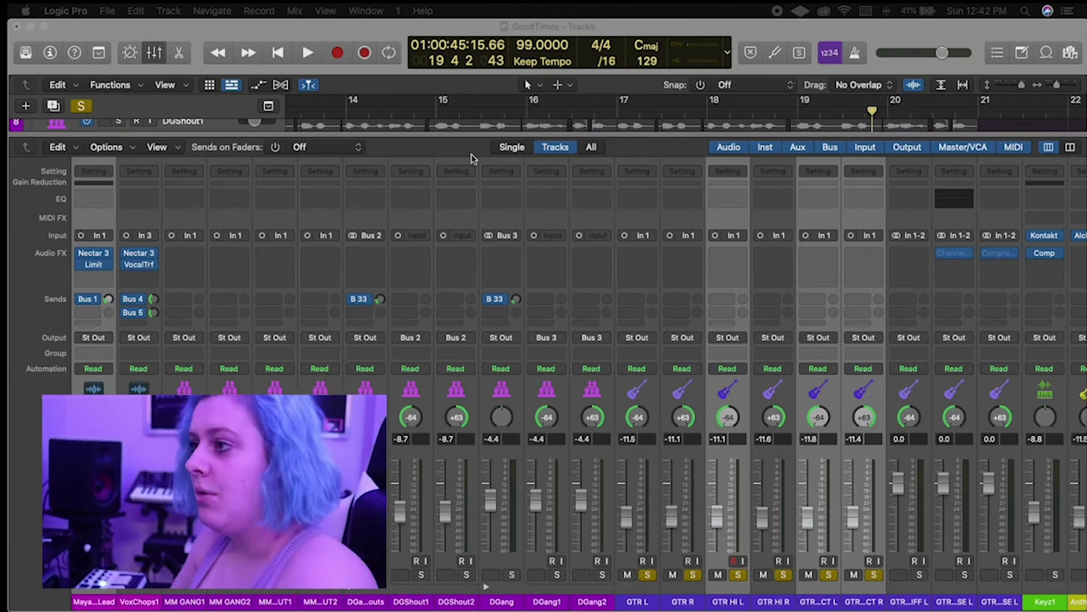
pyautogui.moveTo(496, 139); pyautogui.dragTo(536, 425)
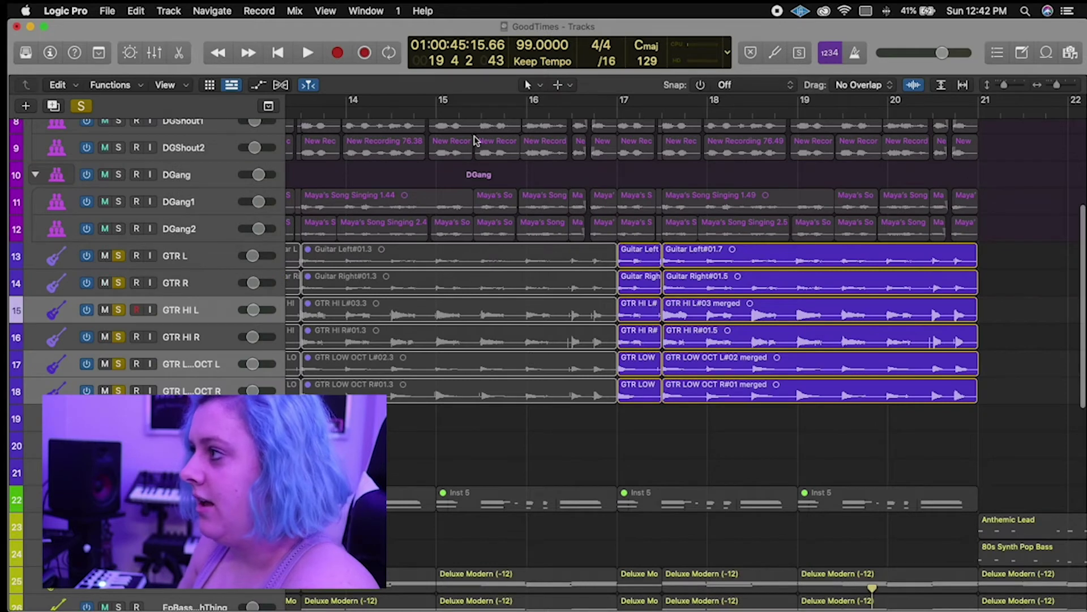
# Look at the project Note Pad and the Piano Roll editor in the main window, closing each again.
pyautogui.click(1021, 53)
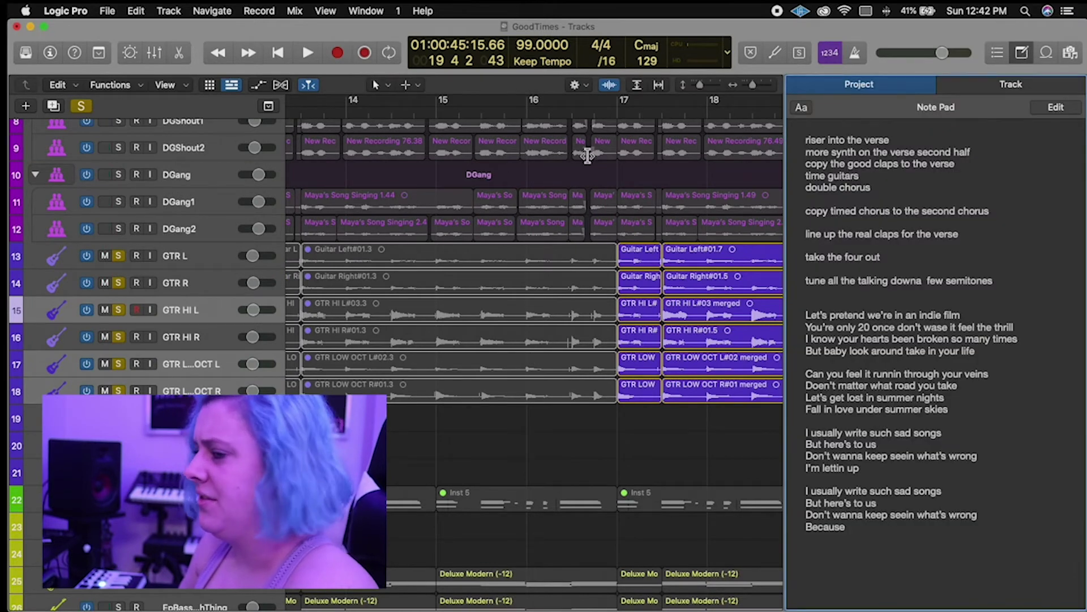
pyautogui.click(1022, 53)
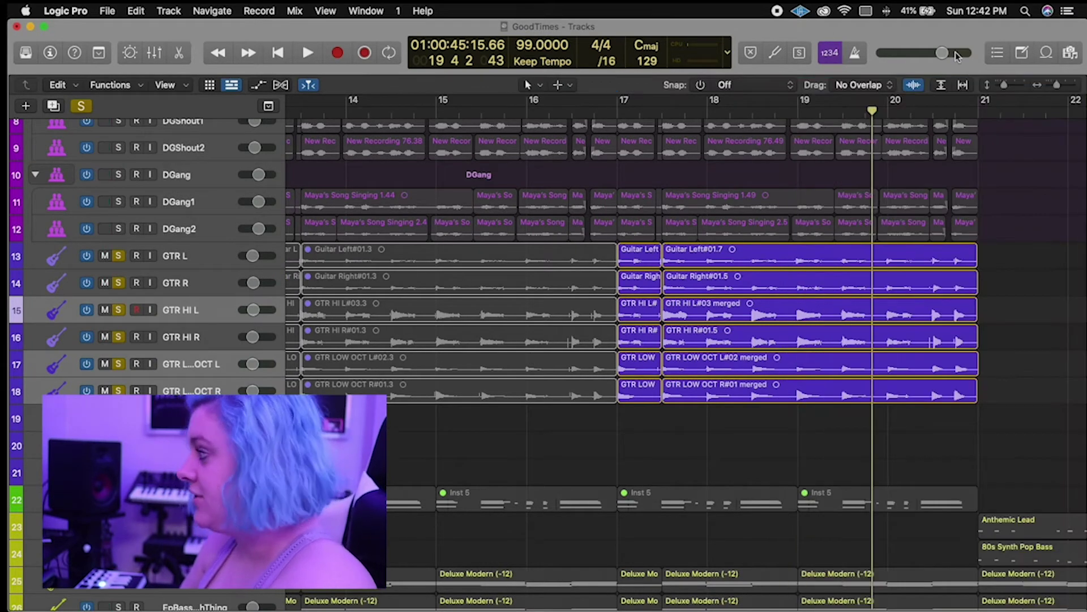
pyautogui.press('e')
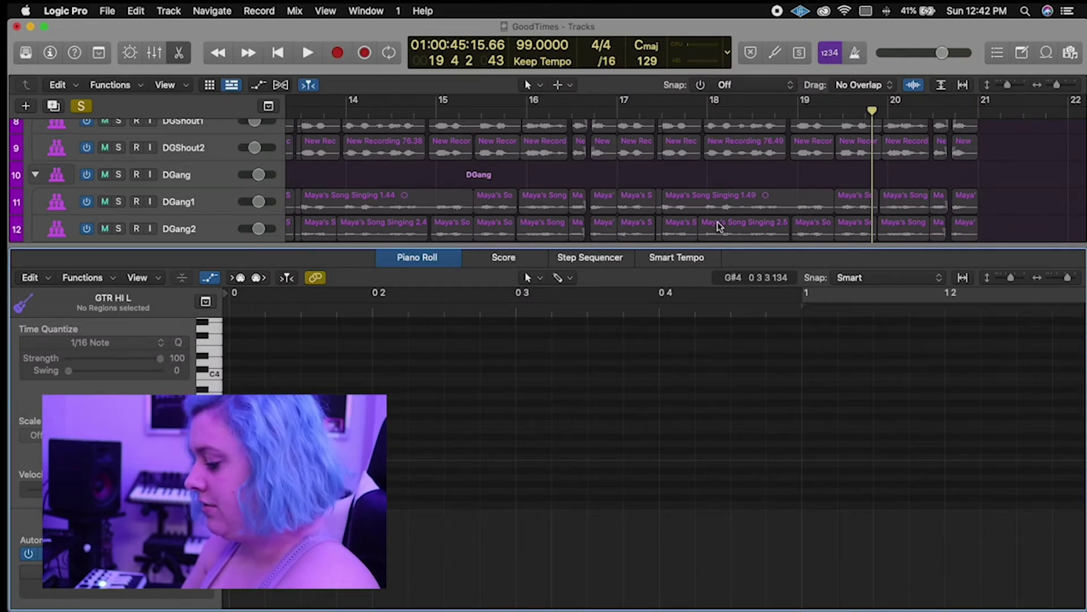
pyautogui.press('e')
# Show the docked mixer again and bring the Keyz1 to HeavyKick channel strips into view.
pyautogui.press('x')
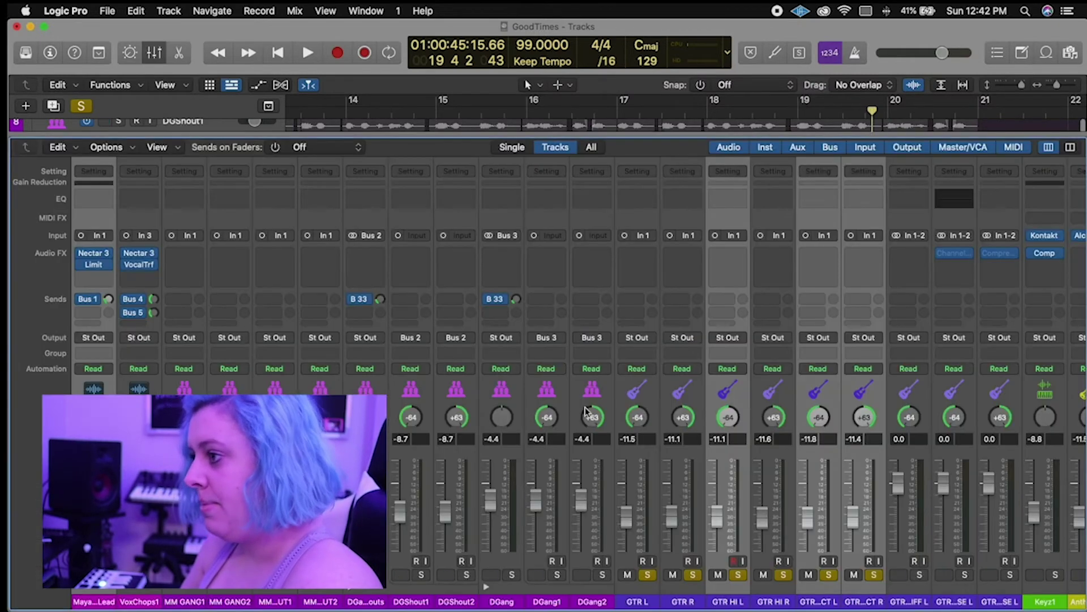
pyautogui.hscroll(10, 586, 410)
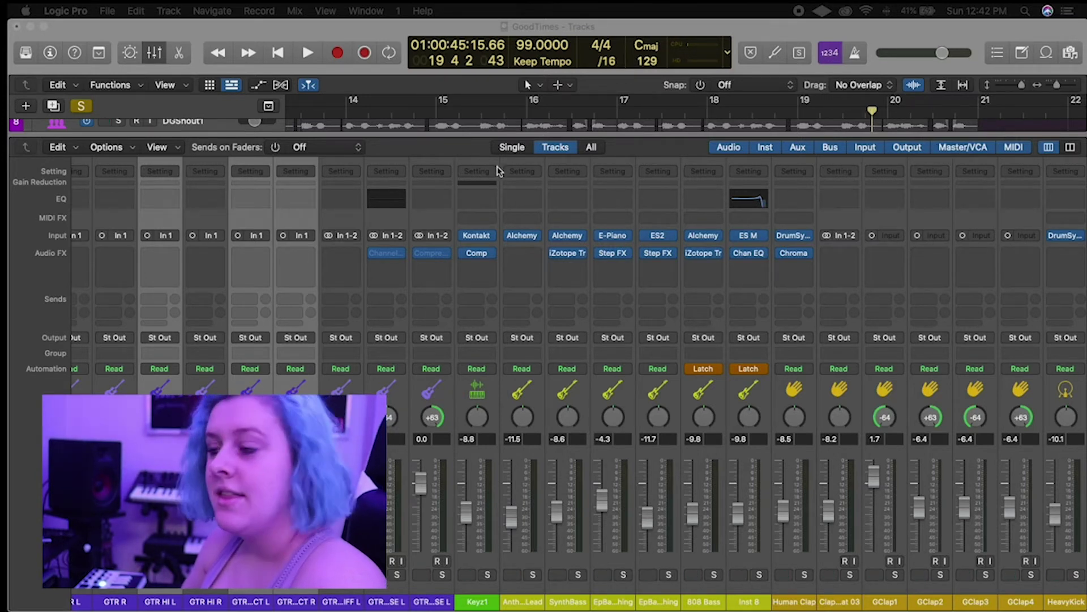
# Lock screenset 1 and rename it "Mixer View".
pyautogui.click(398, 11)
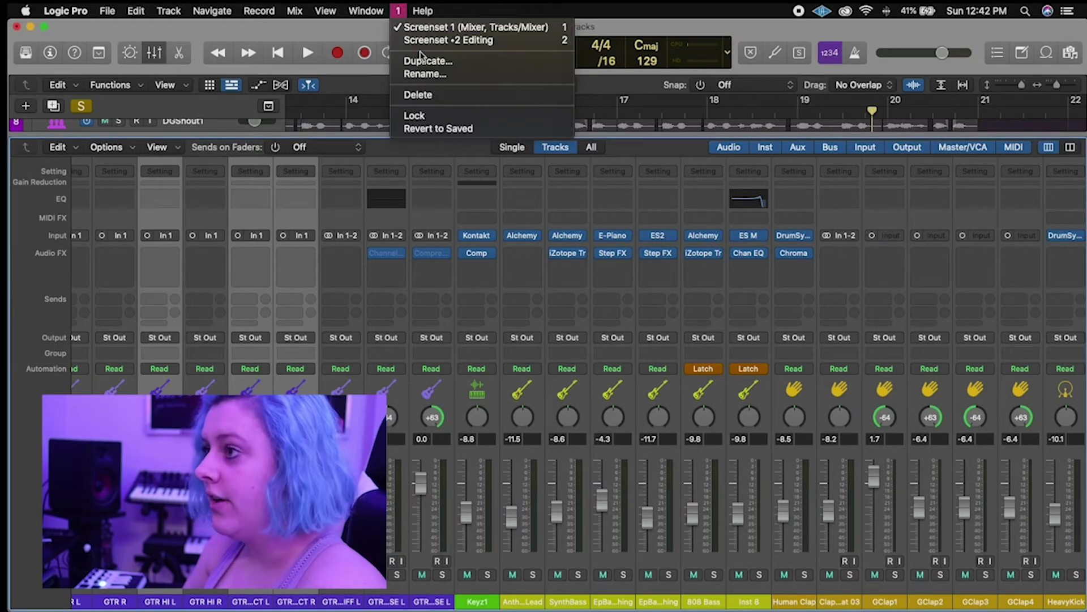
pyautogui.click(423, 116)
pyautogui.click(401, 11)
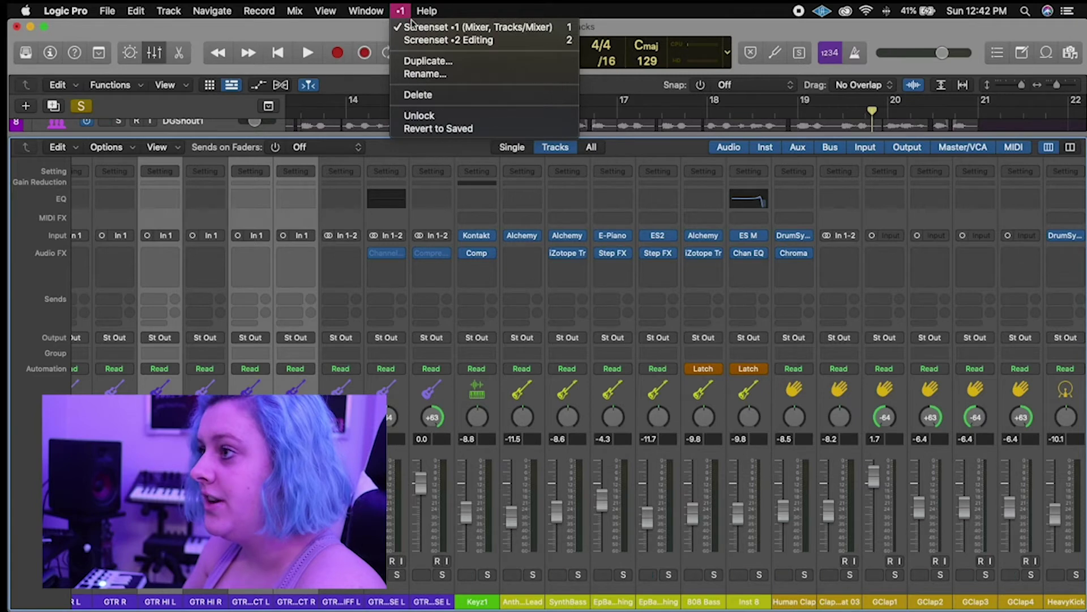
pyautogui.click(444, 76)
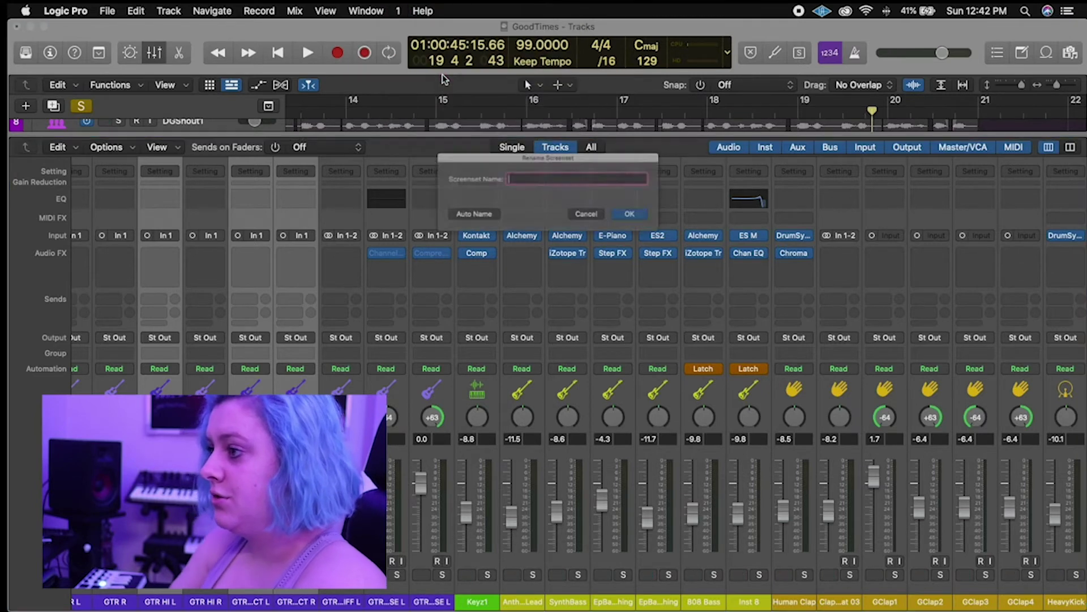
pyautogui.write('Mixer View')
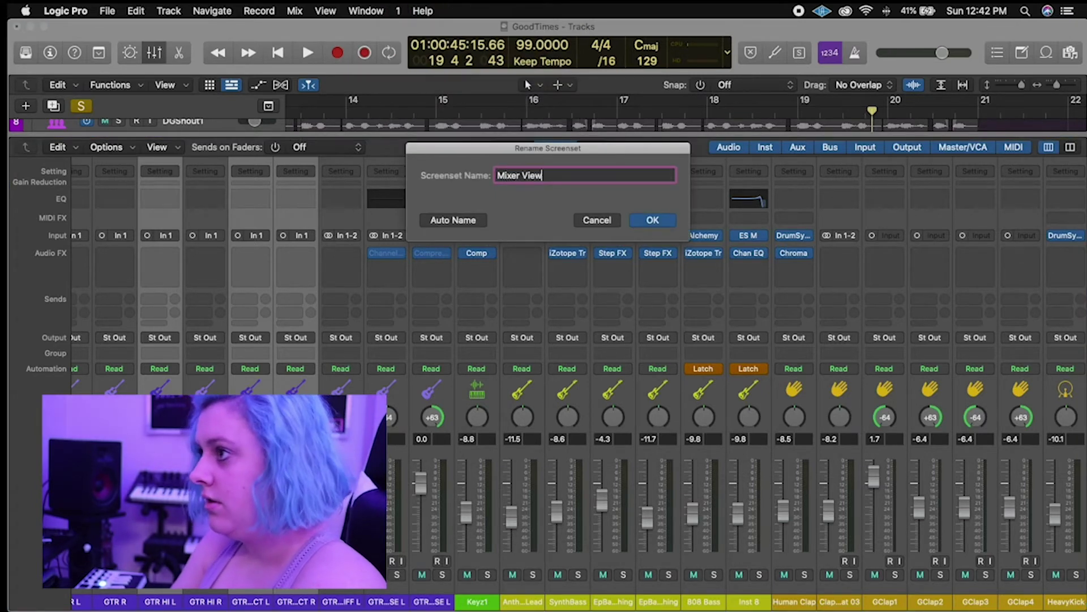
pyautogui.press('Return')
# Recall screenset 2, return to screenset 1 with the mixer, and finish on screenset 2.
pyautogui.press('2')
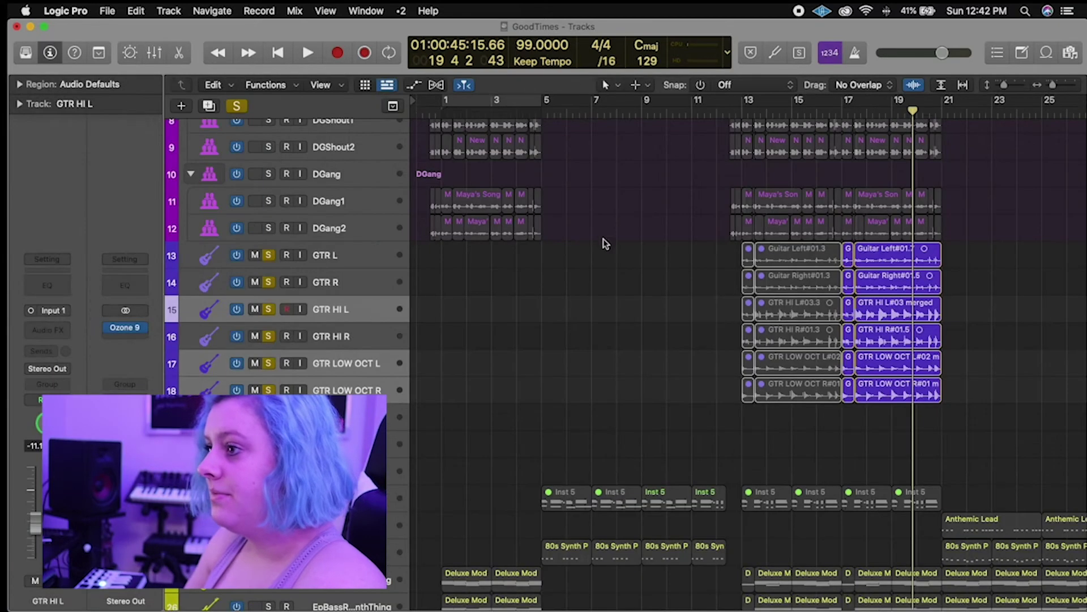
pyautogui.press('1')
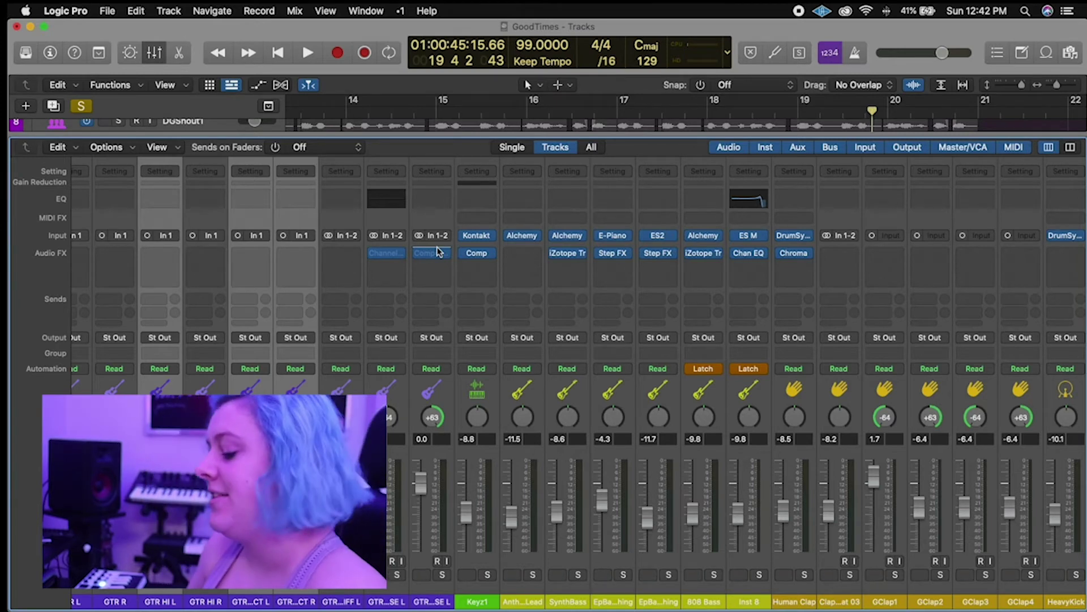
pyautogui.press('2')
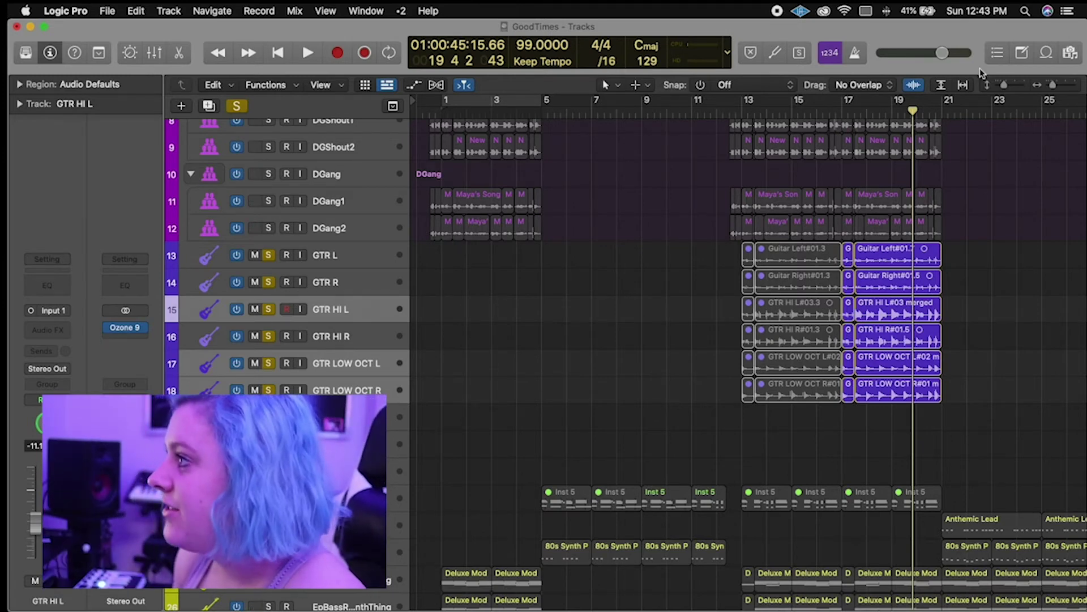
# Open the Note Pad in the main window, look at the track notes and return to the project notes.
pyautogui.click(1022, 53)
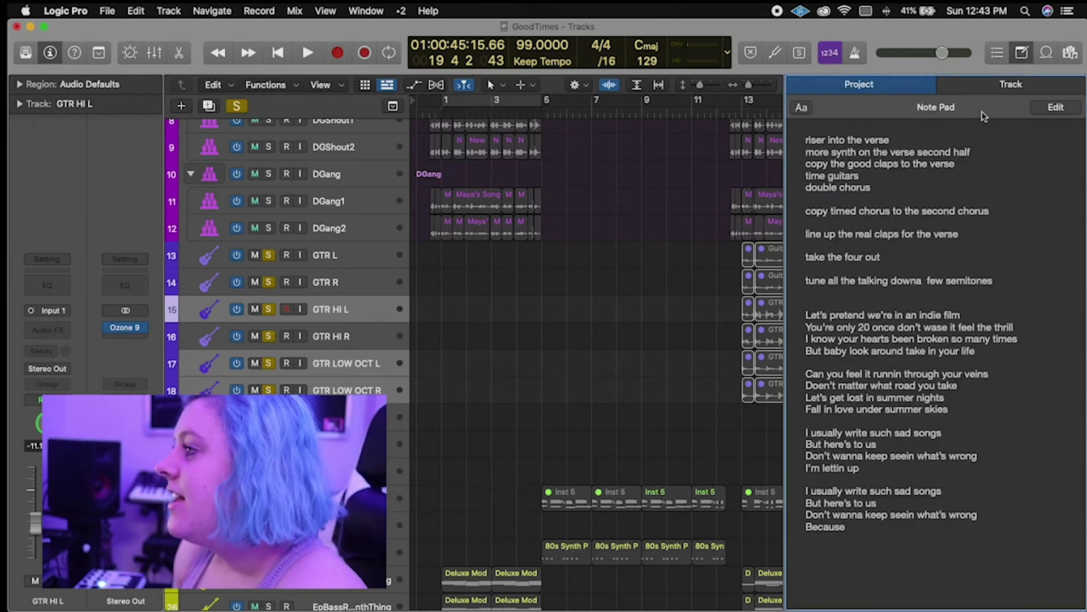
pyautogui.click(987, 88)
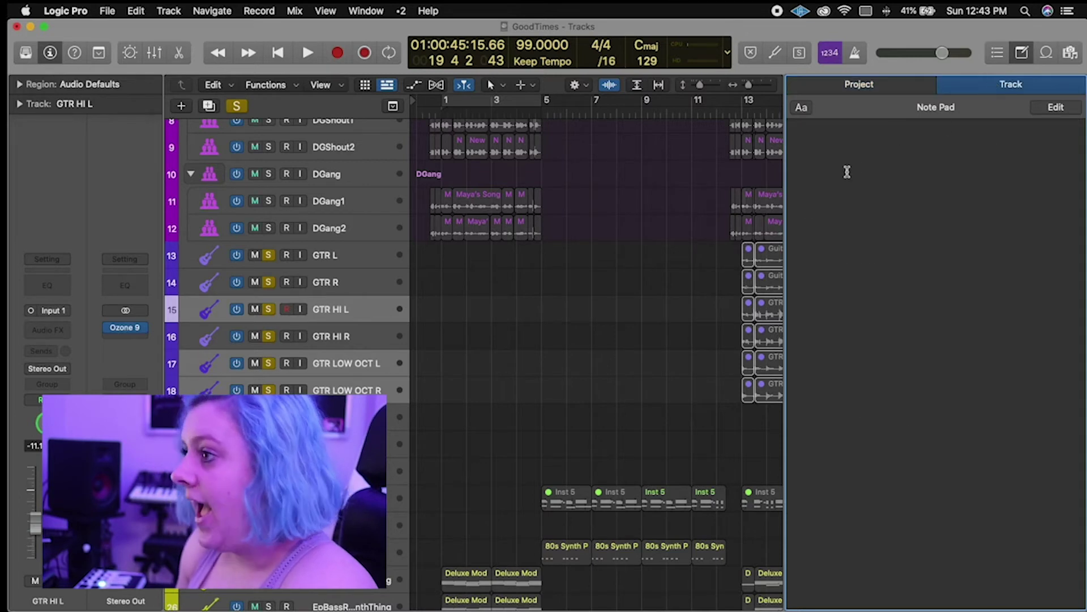
pyautogui.click(881, 86)
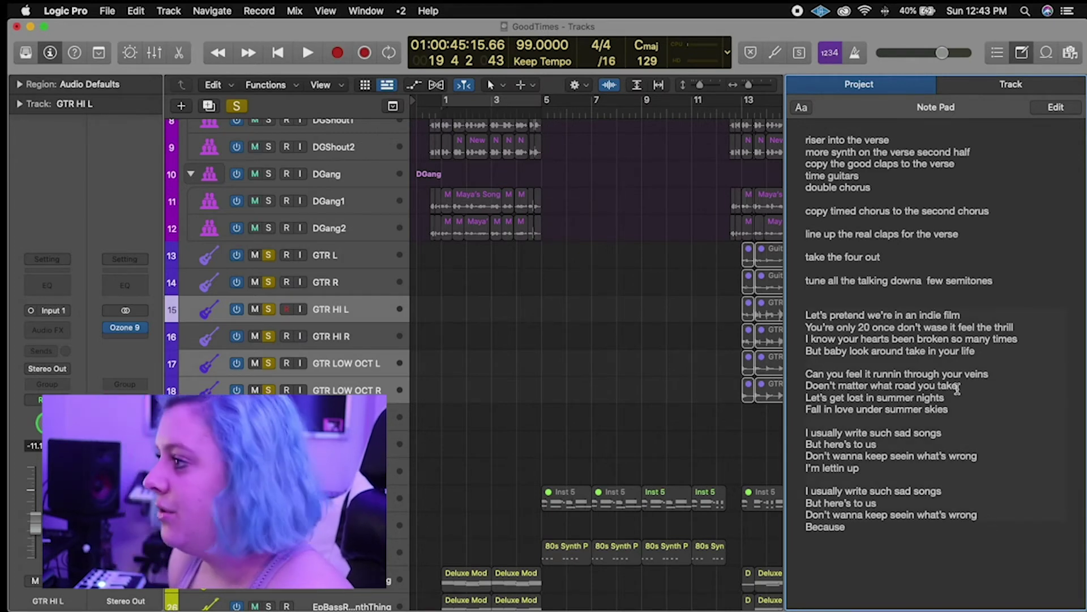
# Set the font of the selected lyrics in the project notes to American Typewriter and browse the Fixed Width font collection.
pyautogui.click(801, 108)
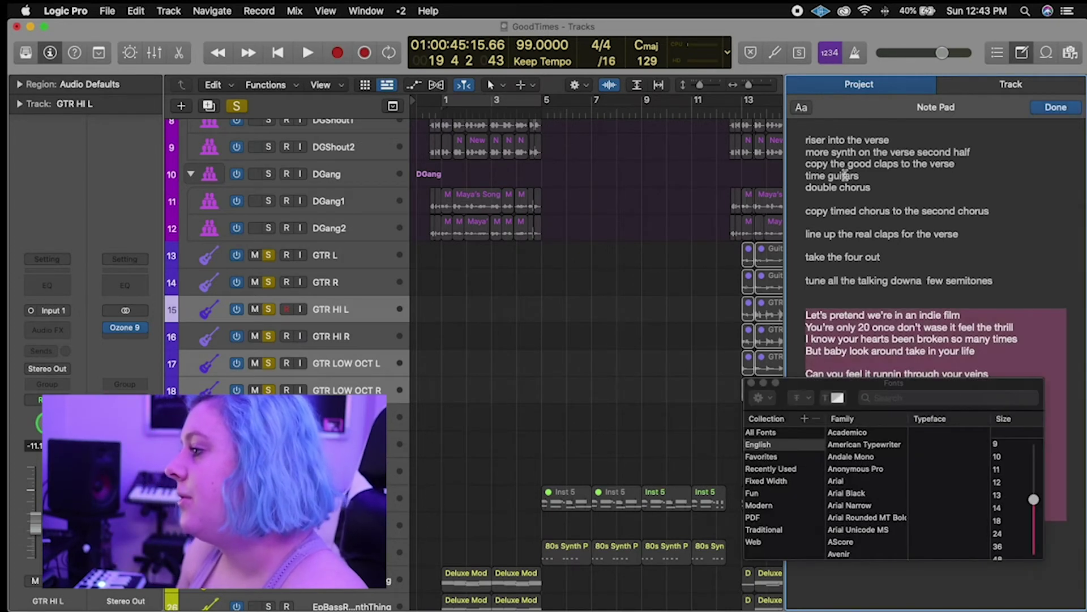
pyautogui.click(864, 445)
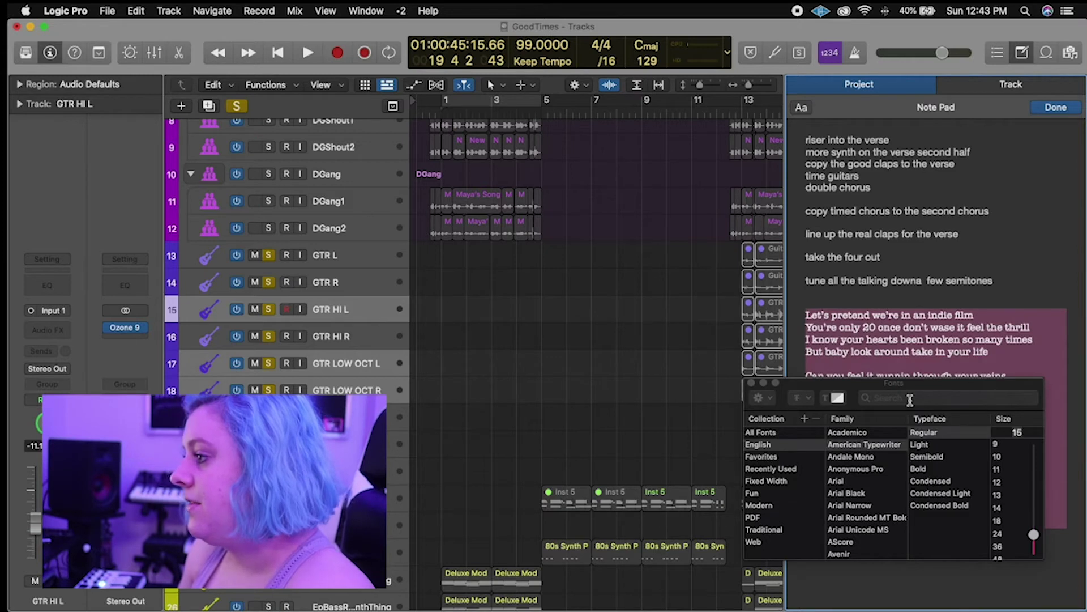
pyautogui.click(770, 481)
# Colour the selected lyrics in the project notes red and close the font and colour windows.
pyautogui.click(835, 399)
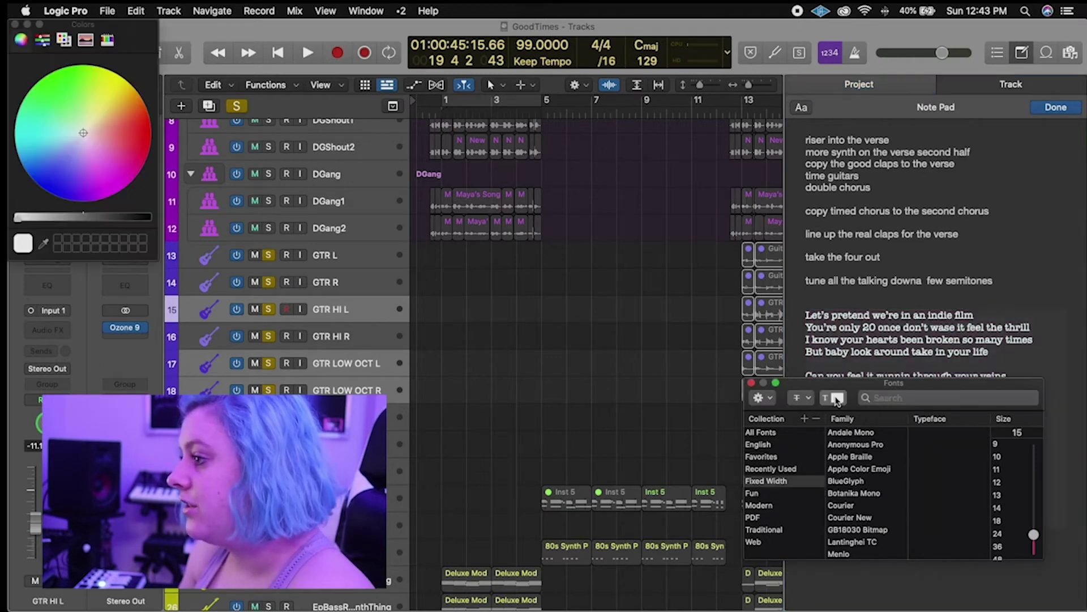
pyautogui.click(140, 160)
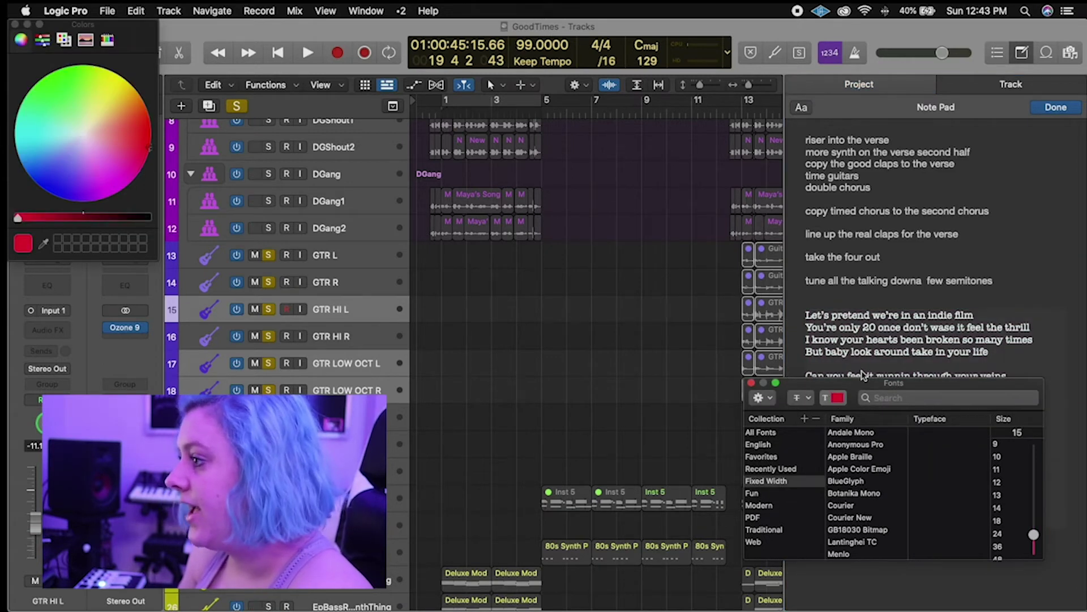
pyautogui.click(964, 327)
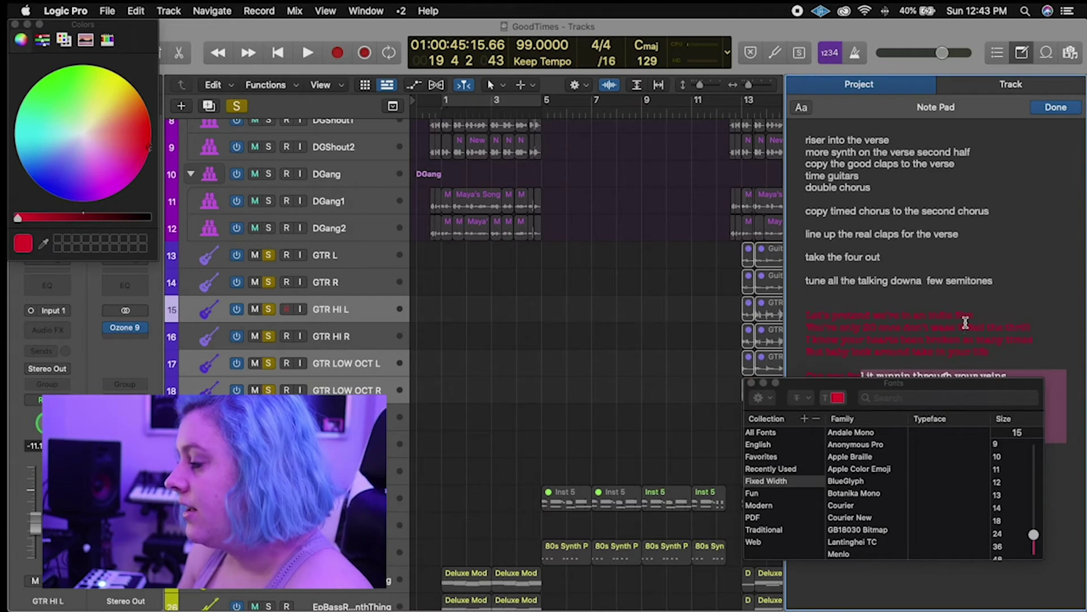
pyautogui.click(751, 383)
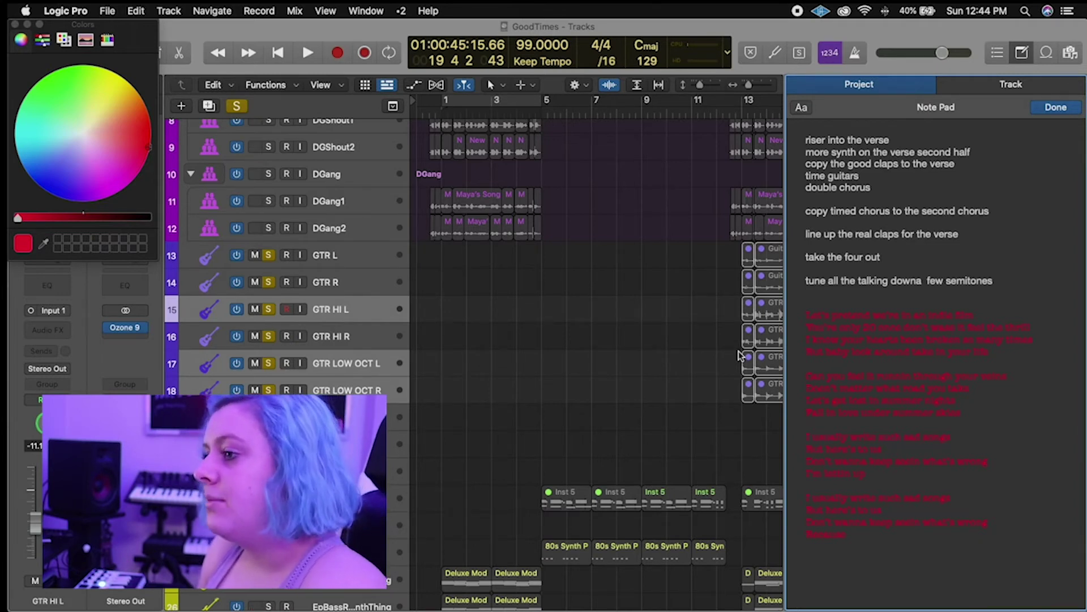
pyautogui.scroll(-1, 739, 355)
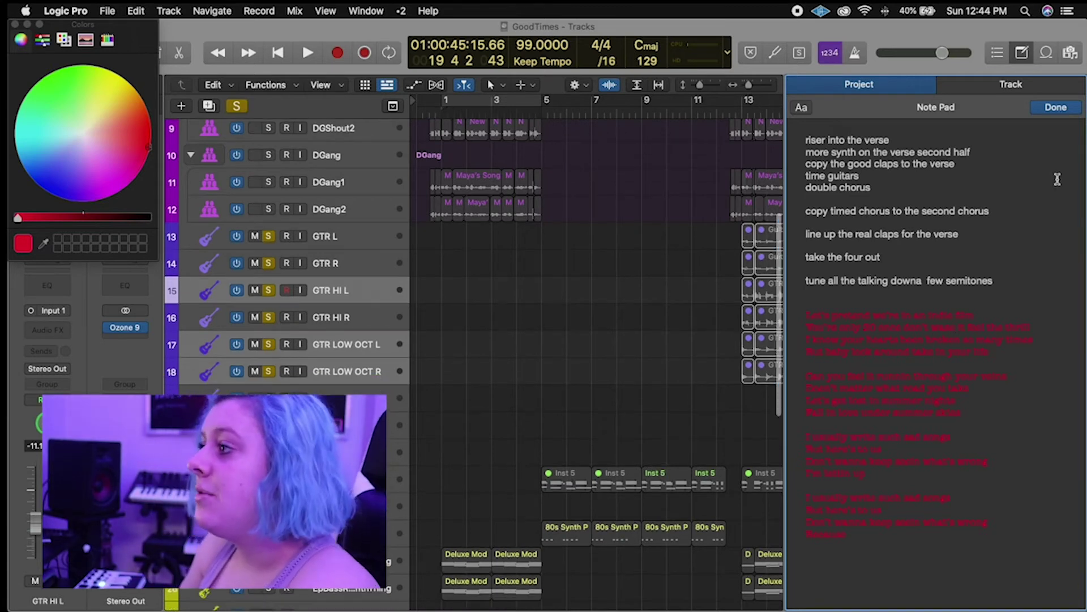
pyautogui.click(1022, 152)
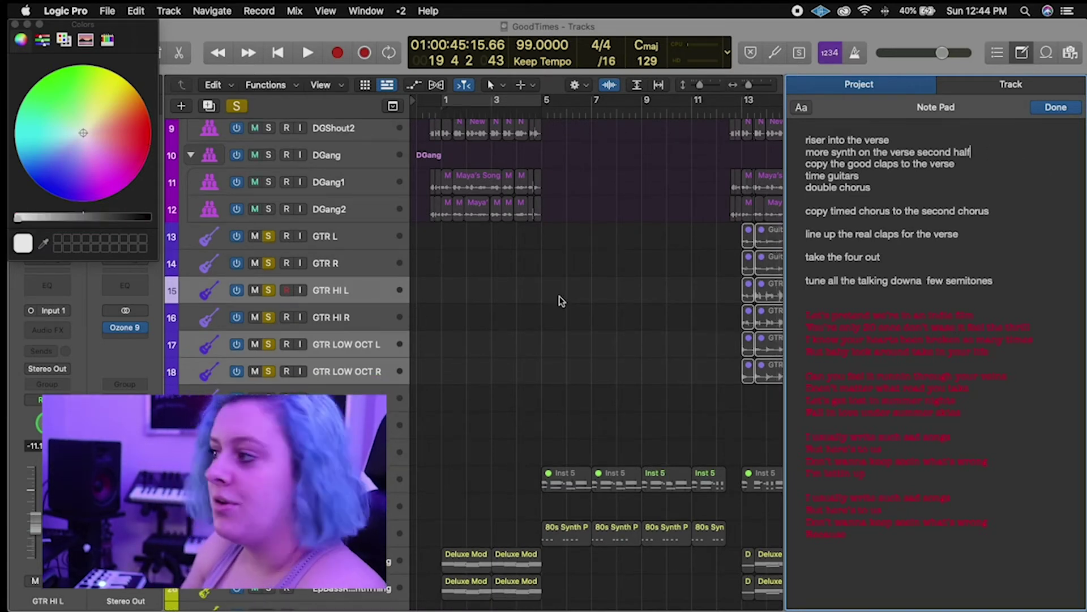
pyautogui.click(16, 25)
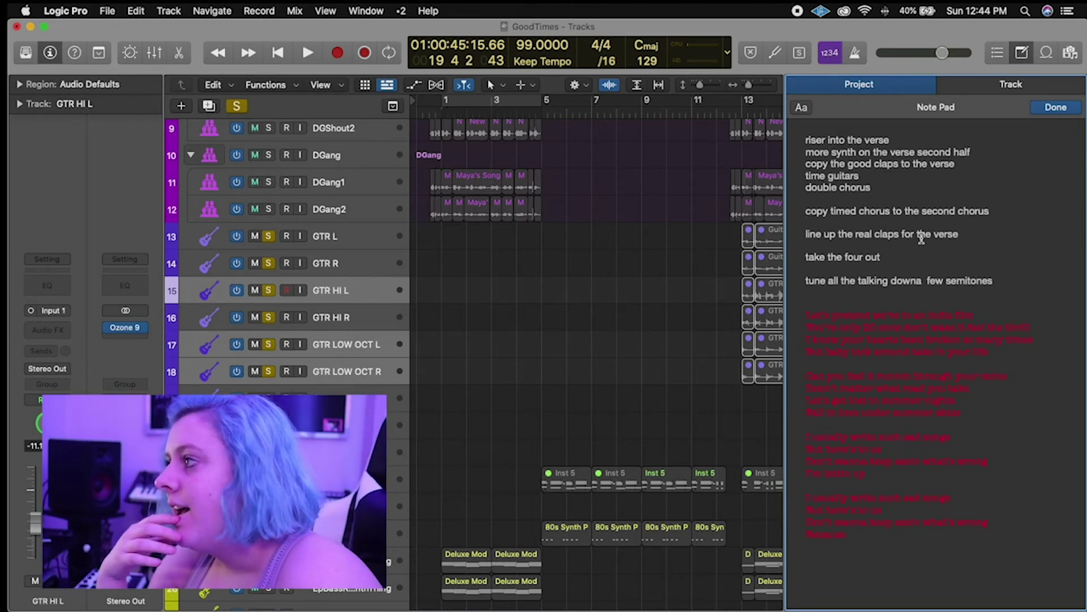
# Look through the window commands and the Note Pad's options, and hide the Note Pad from the main window.
pyautogui.click(357, 10)
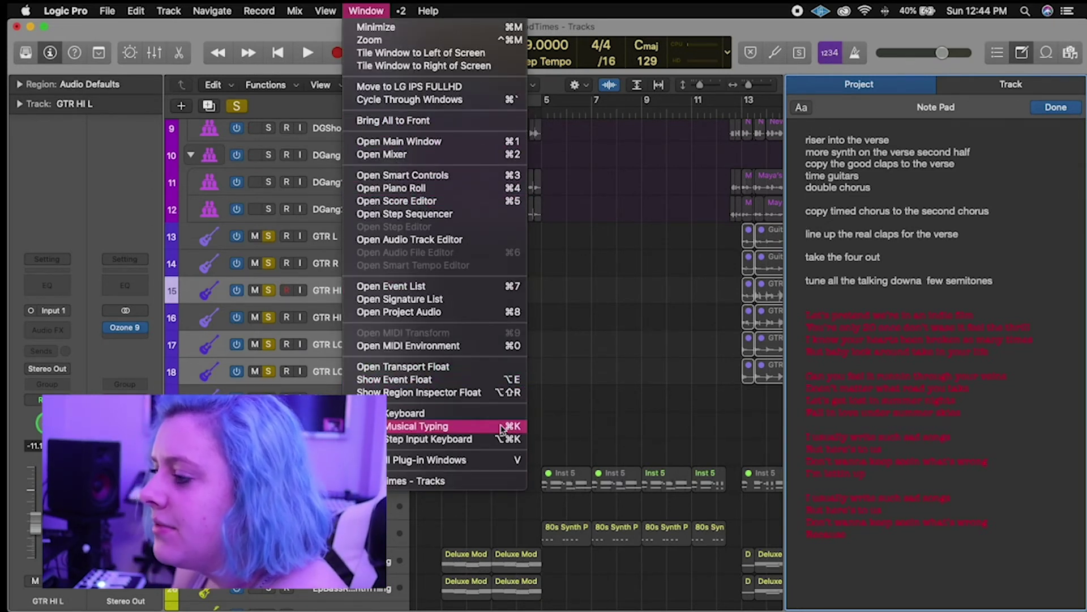
pyautogui.click(674, 168)
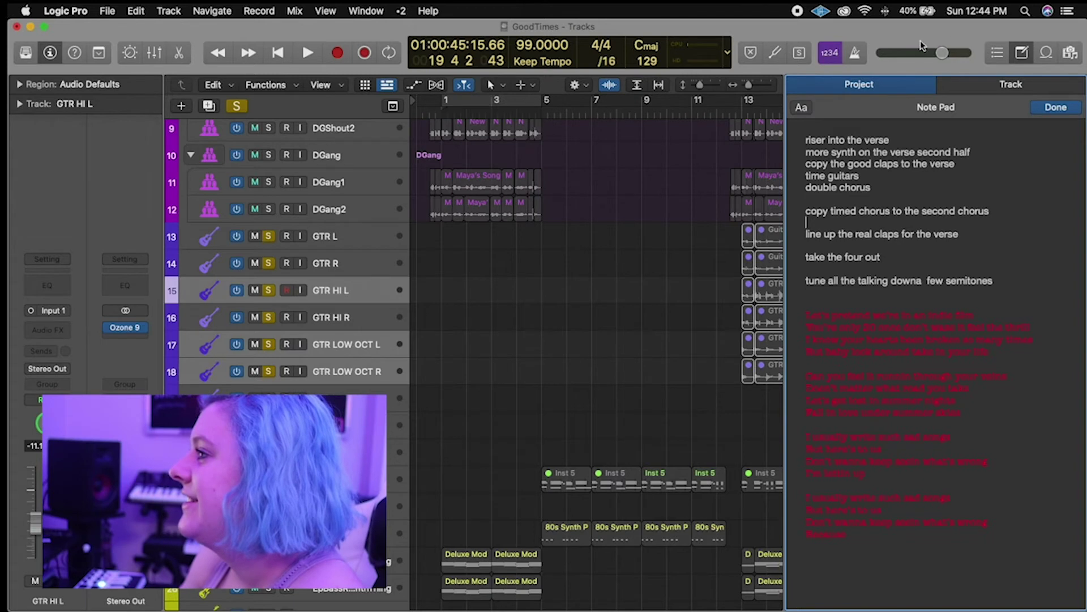
pyautogui.rightClick(1025, 59)
pyautogui.click(997, 141)
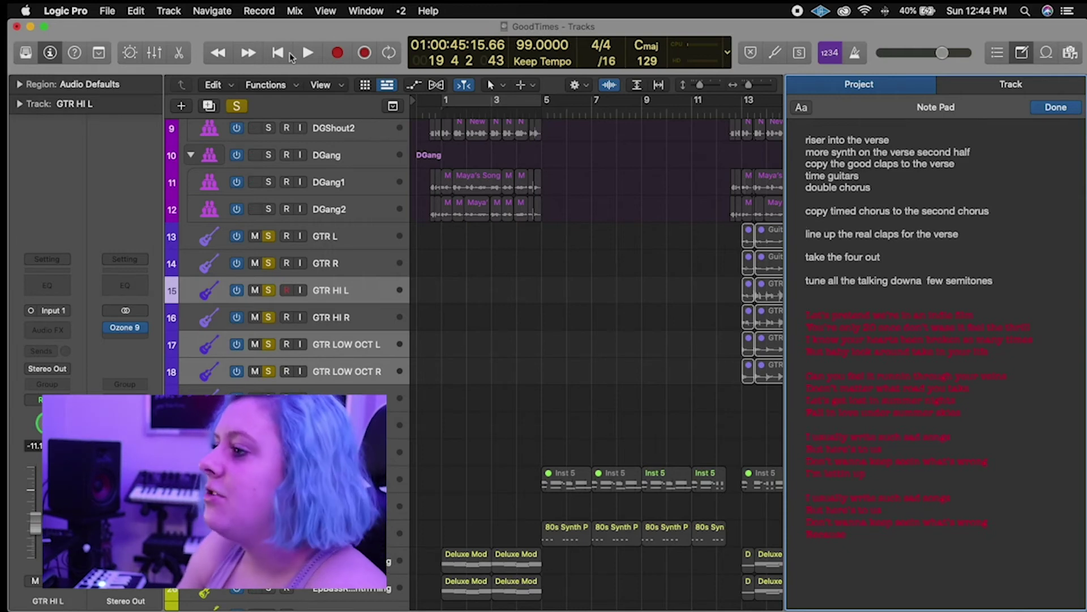
pyautogui.click(1022, 53)
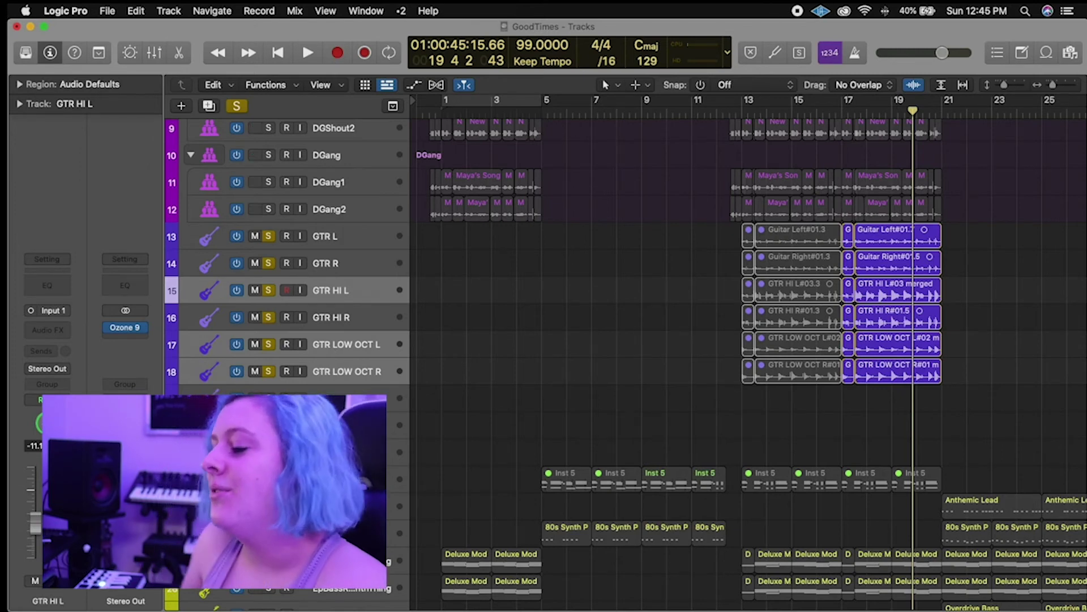
# Zoom in on the merged GTR HI L region, select it alone and place the playhead at bar 19.
pyautogui.press('z')
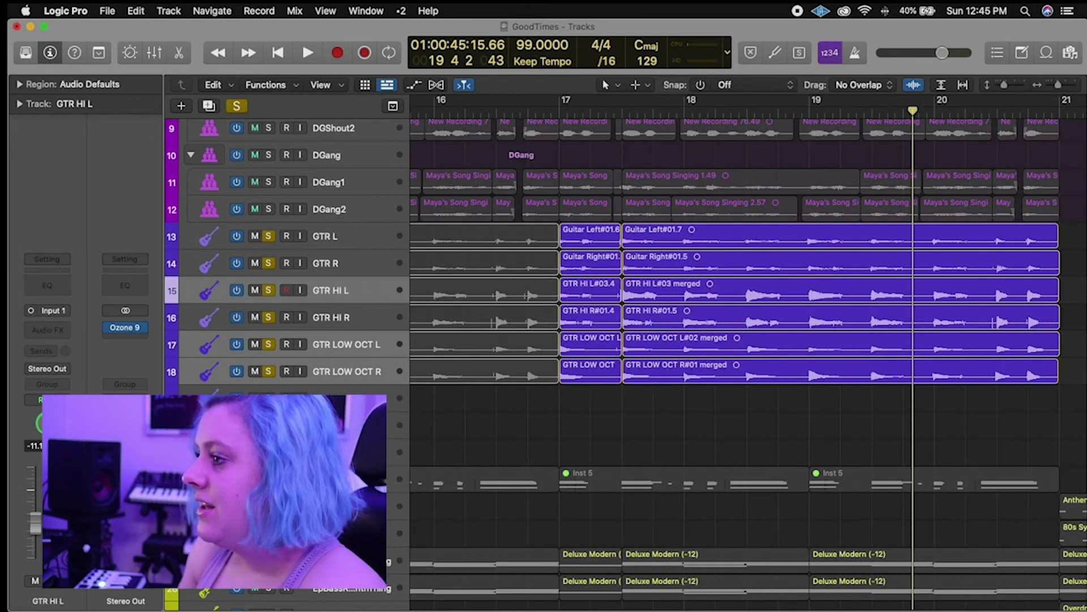
pyautogui.click(785, 279)
pyautogui.press('super+Right')
pyautogui.press('super+Right')
pyautogui.press('super+Right')
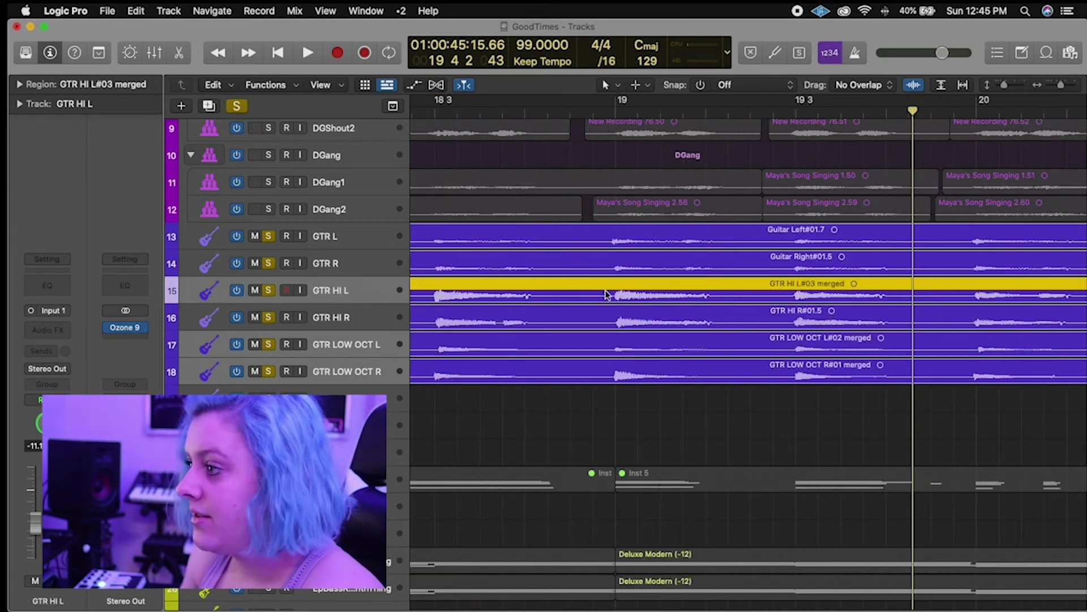
pyautogui.click(616, 116)
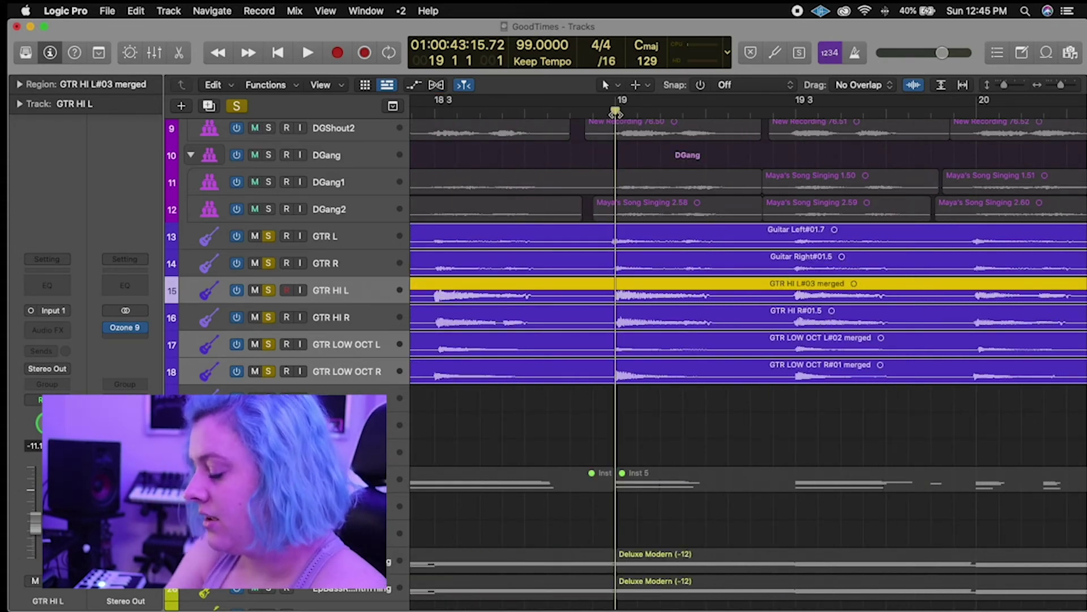
# Split the GTR HI L region at bar 19, undo the split and split the region there again.
pyautogui.press('super+t')
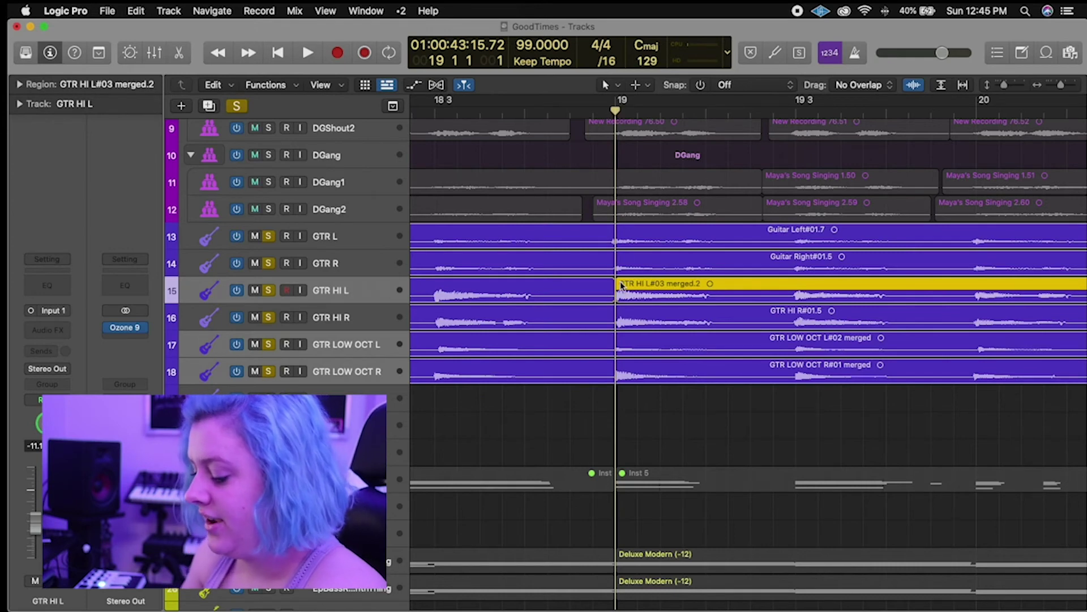
pyautogui.press('super+z')
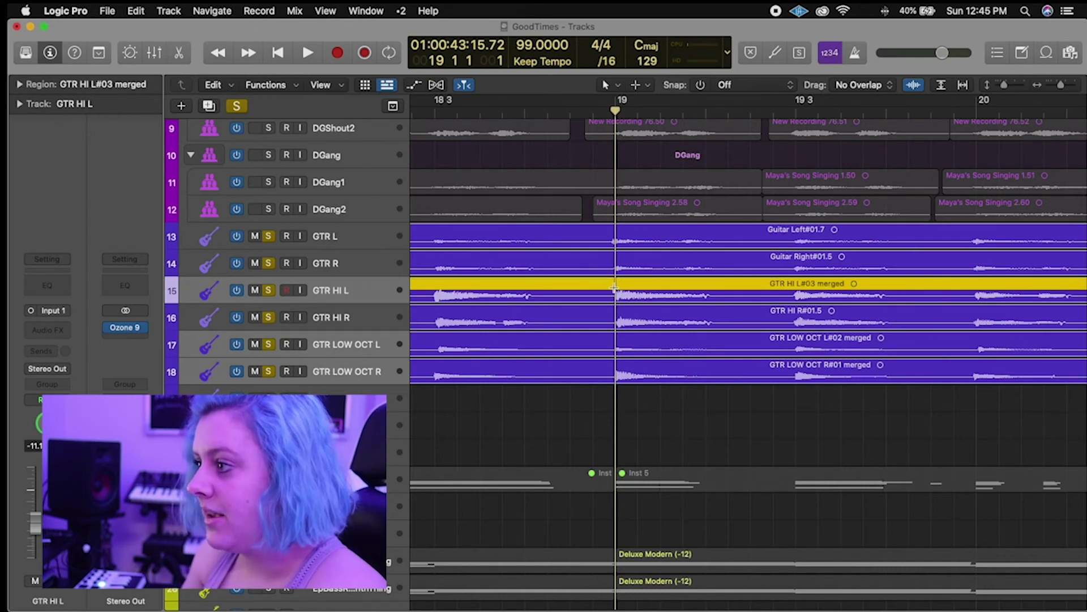
pyautogui.click(617, 289)
# Make the Scissors Tool the active tool in the Tracks area and undo the last GTR HI L region split.
pyautogui.press('t')
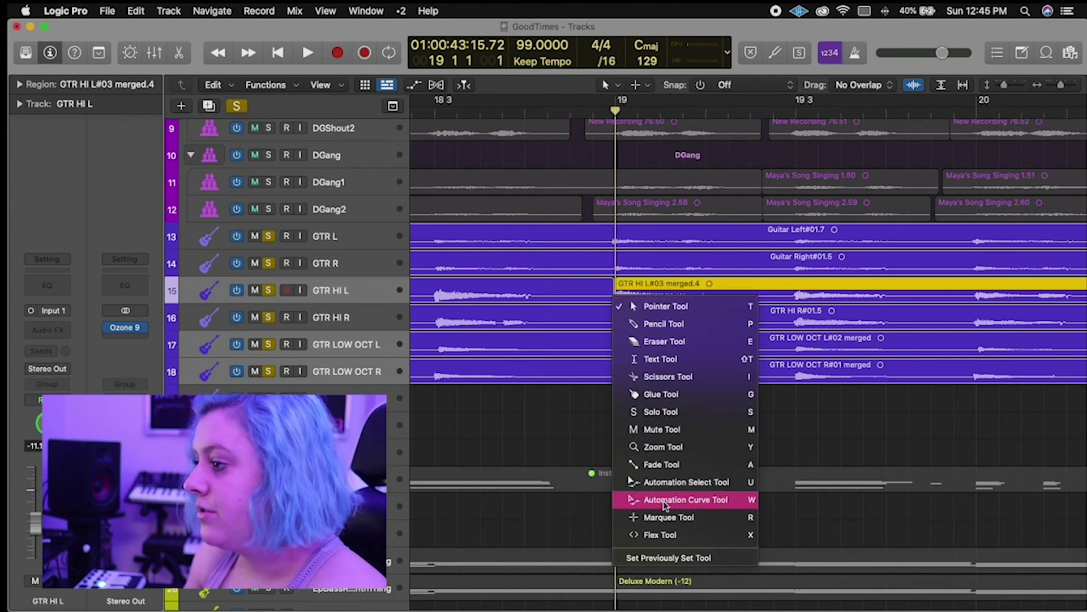
pyautogui.click(668, 376)
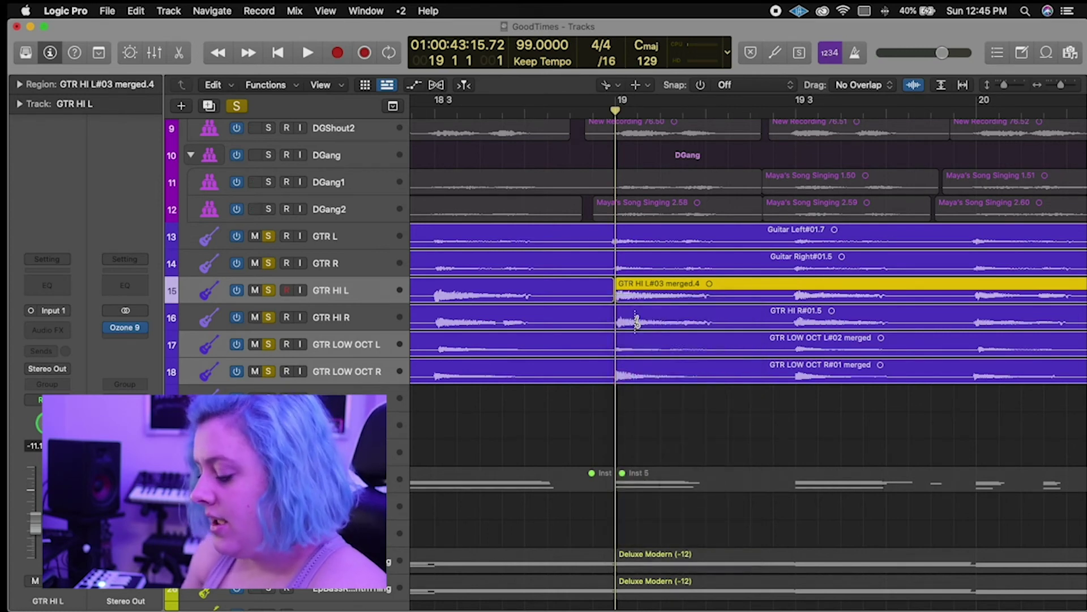
pyautogui.press('super+z')
# Cut the GTR HI L region at bar 19 with the Scissors Tool, deselect it and undo the cut.
pyautogui.click(617, 292)
pyautogui.click(709, 462)
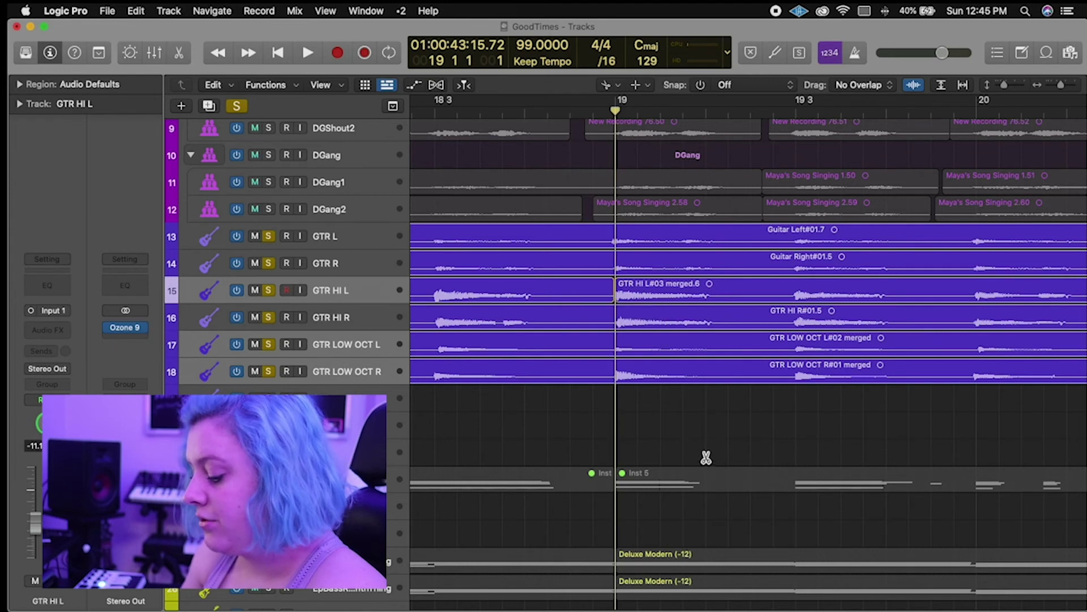
pyautogui.press('super+z')
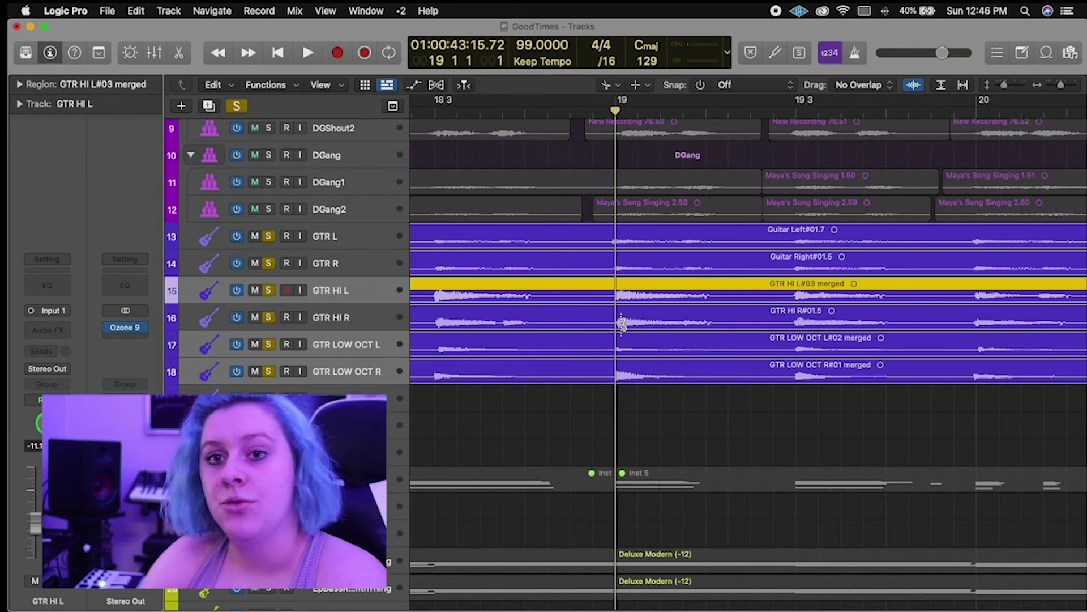
# Open the Piano Roll below the tracks and look at the secondary tool choices in the editor and the Tracks area.
pyautogui.press('p')
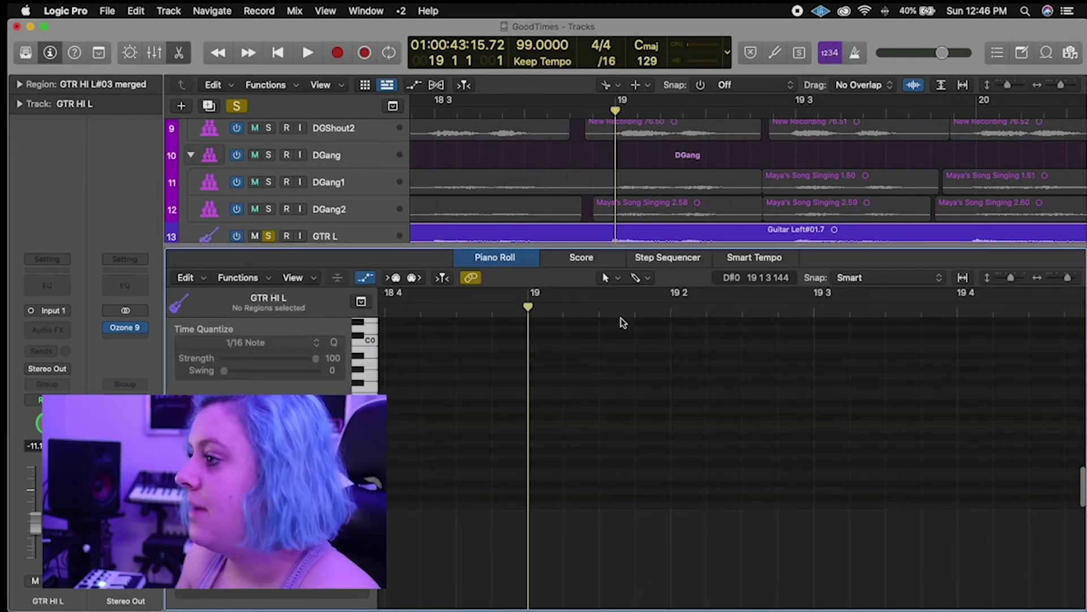
pyautogui.click(644, 277)
pyautogui.click(643, 279)
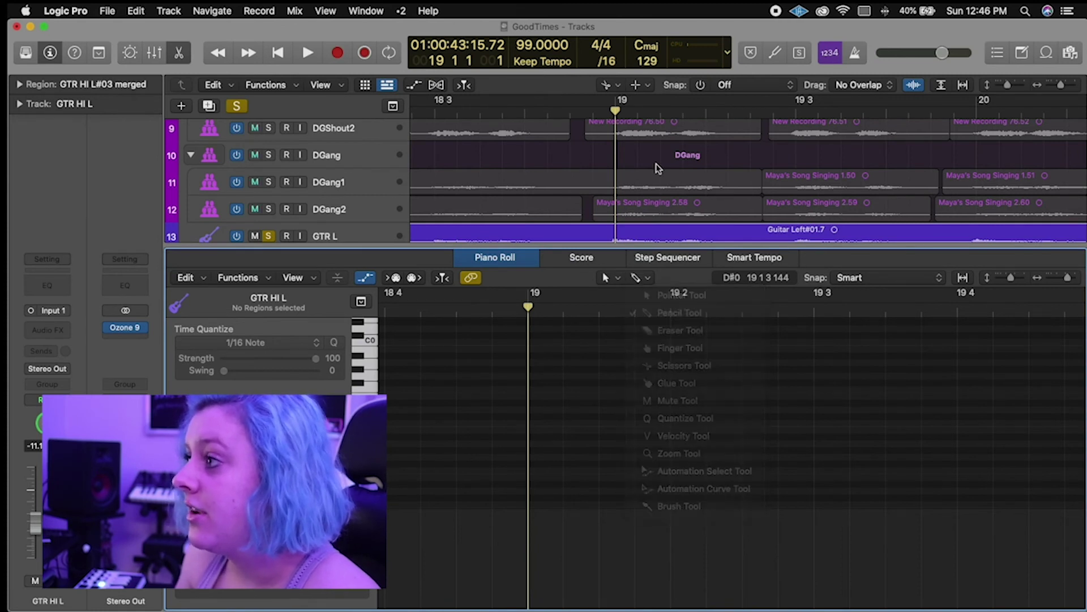
pyautogui.click(640, 86)
pyautogui.click(574, 111)
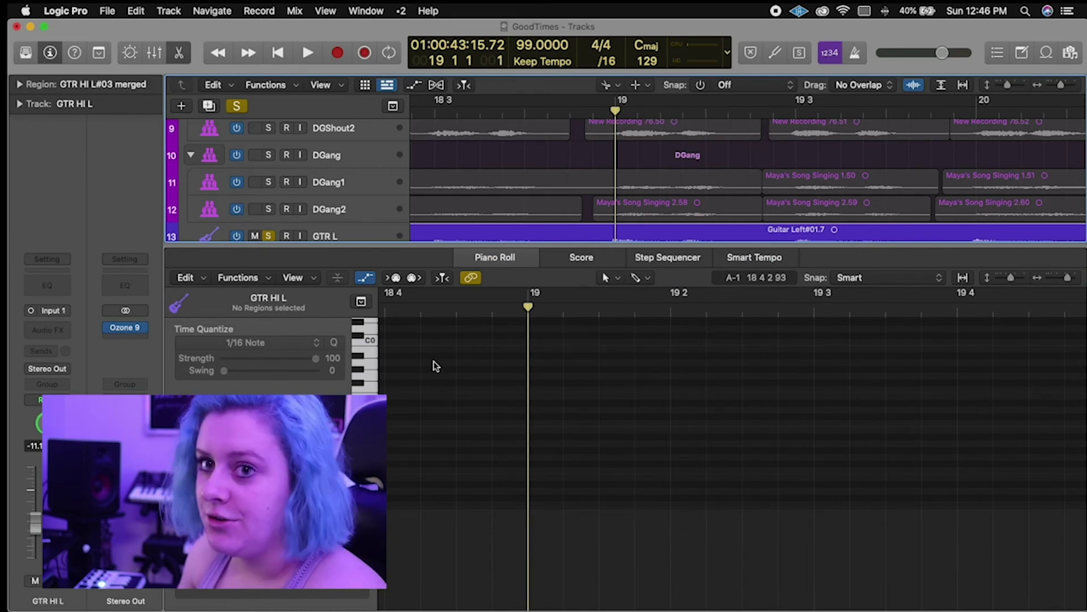
# Draw two notes just before bar 19 on the GTR HI L track in the Piano Roll and undo them.
pyautogui.keyDown('super'); pyautogui.click(403, 402); pyautogui.keyUp('super')
pyautogui.keyDown('super'); pyautogui.click(506, 383); pyautogui.keyUp('super')
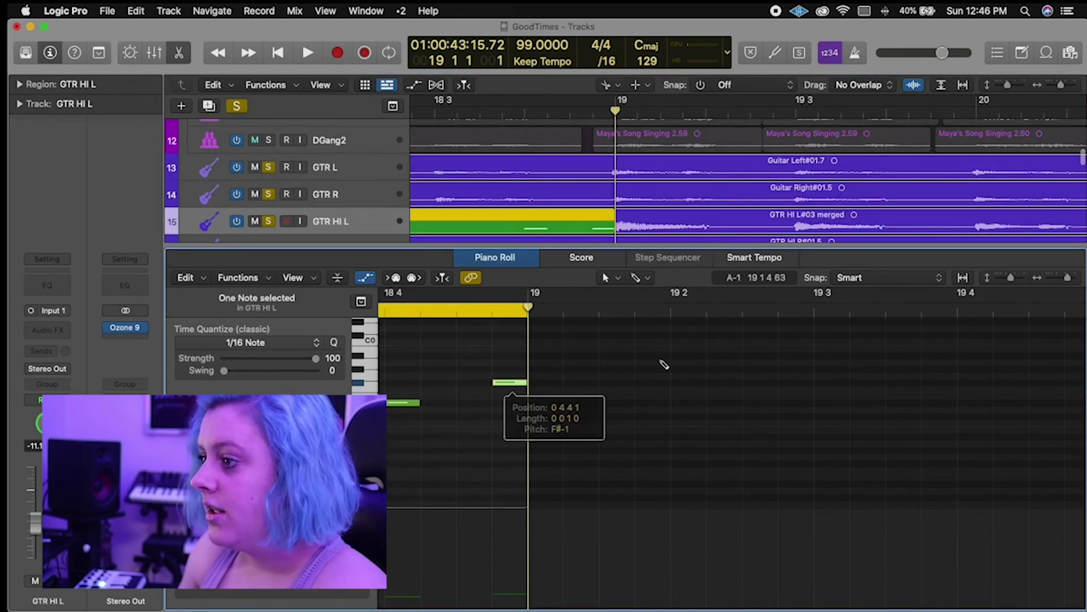
pyautogui.press('super+z')
pyautogui.press('super+z')
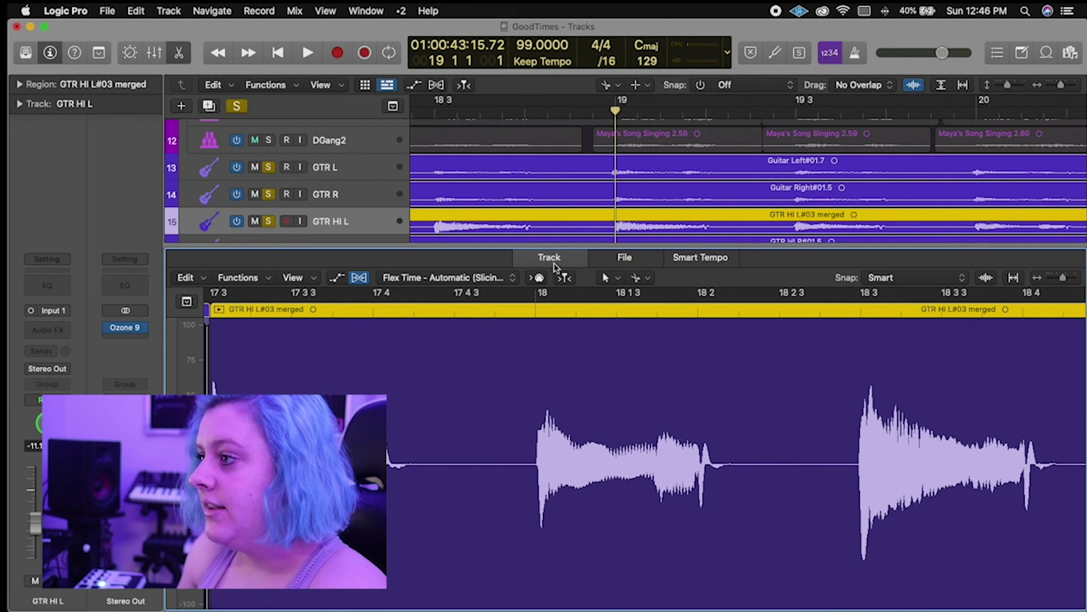
# Close the editor below the tracks and make the Pointer Tool the primary tool in the Tracks area.
pyautogui.hscroll(1, 598, 233)
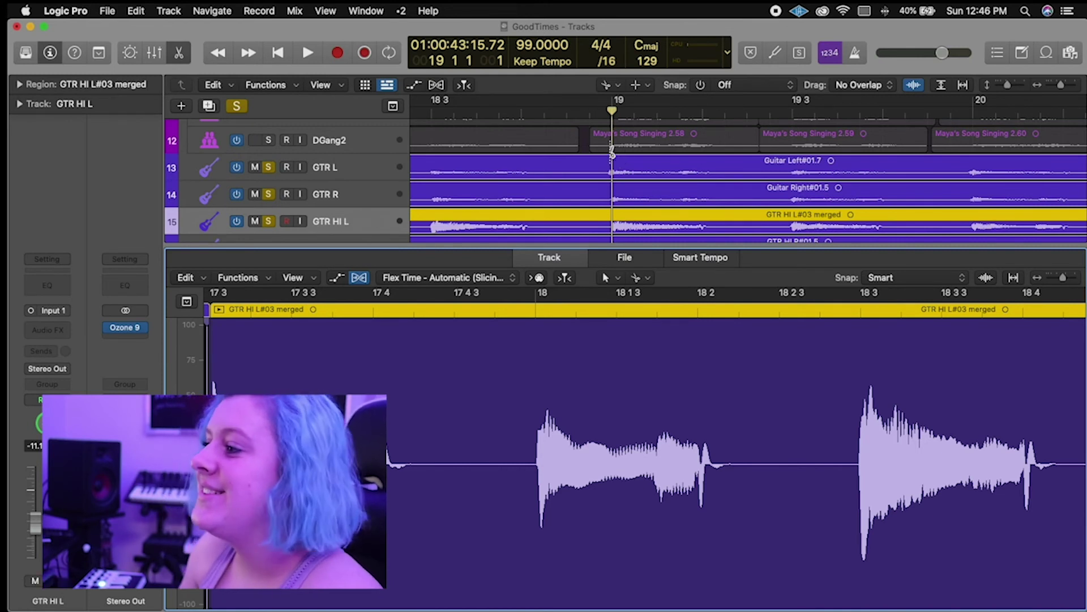
pyautogui.press('e')
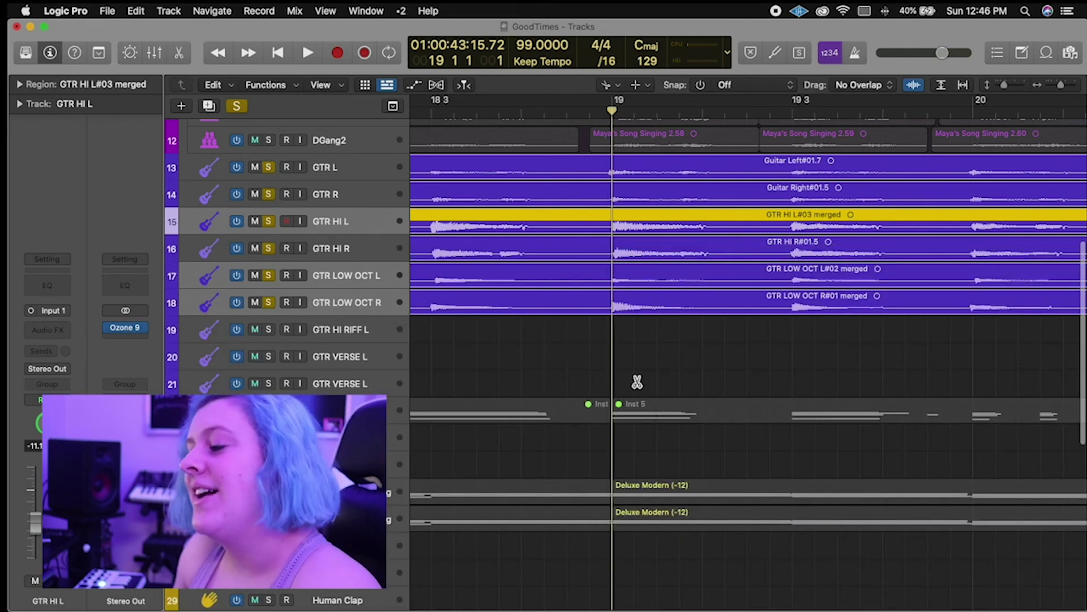
pyautogui.press('t')
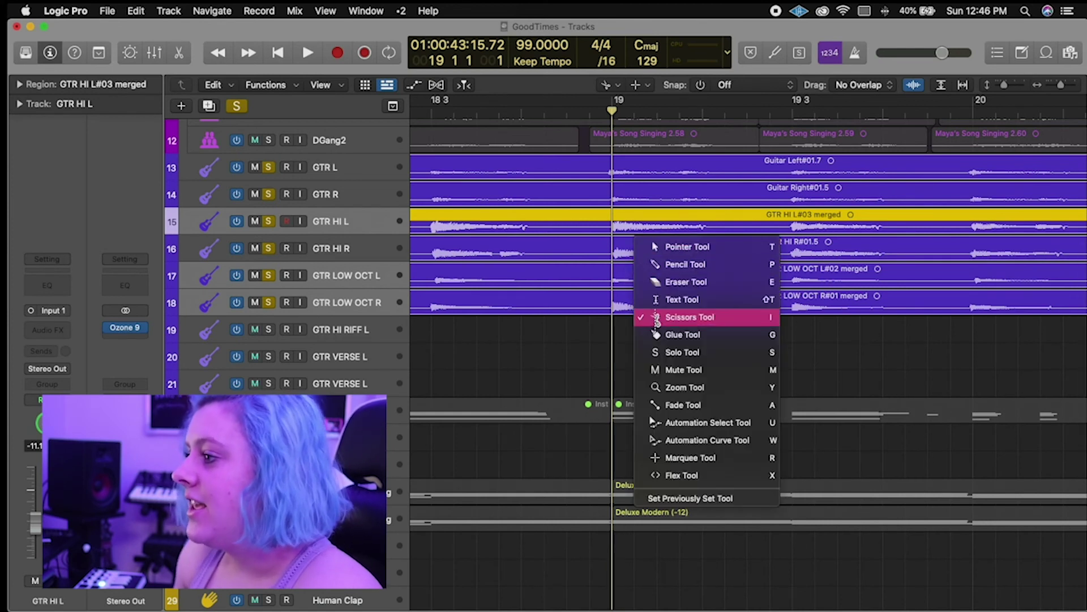
pyautogui.click(679, 249)
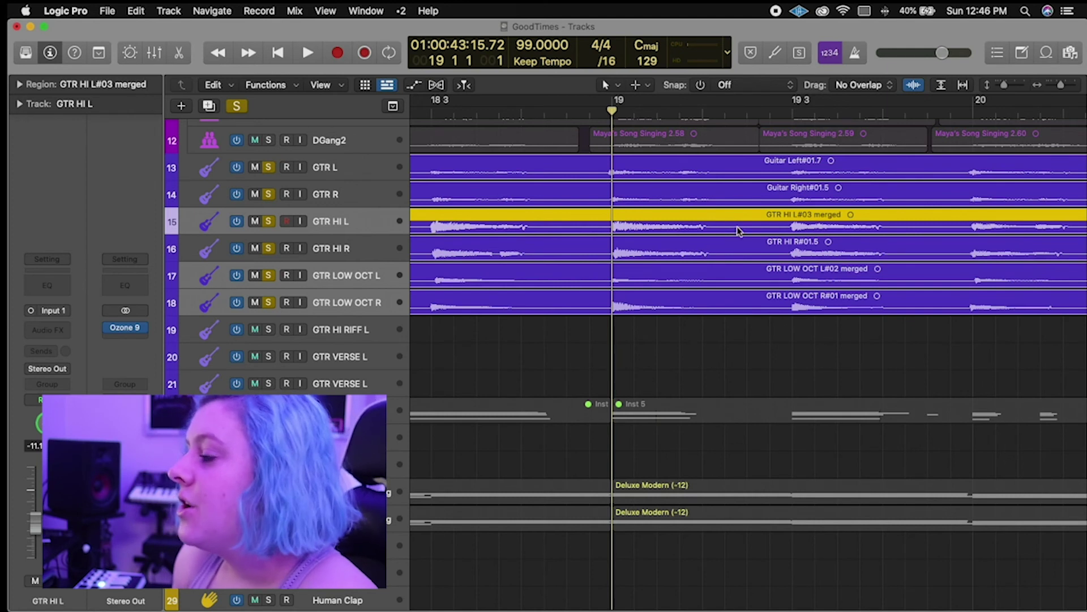
# Set the secondary tool in the Tracks area to the Glue Tool and deselect the GTR HI L region.
pyautogui.click(644, 86)
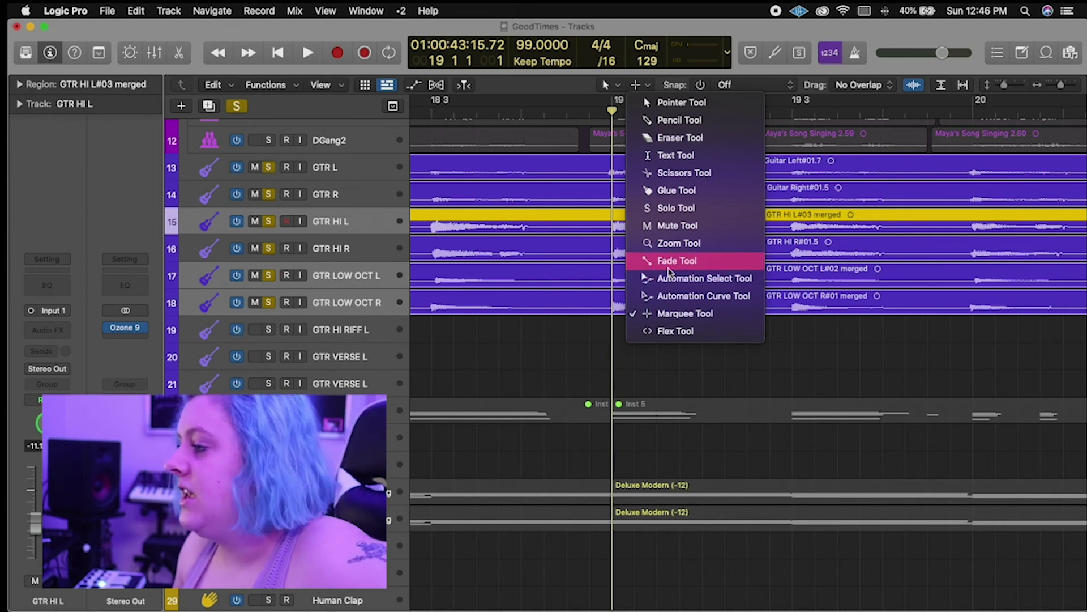
pyautogui.click(683, 192)
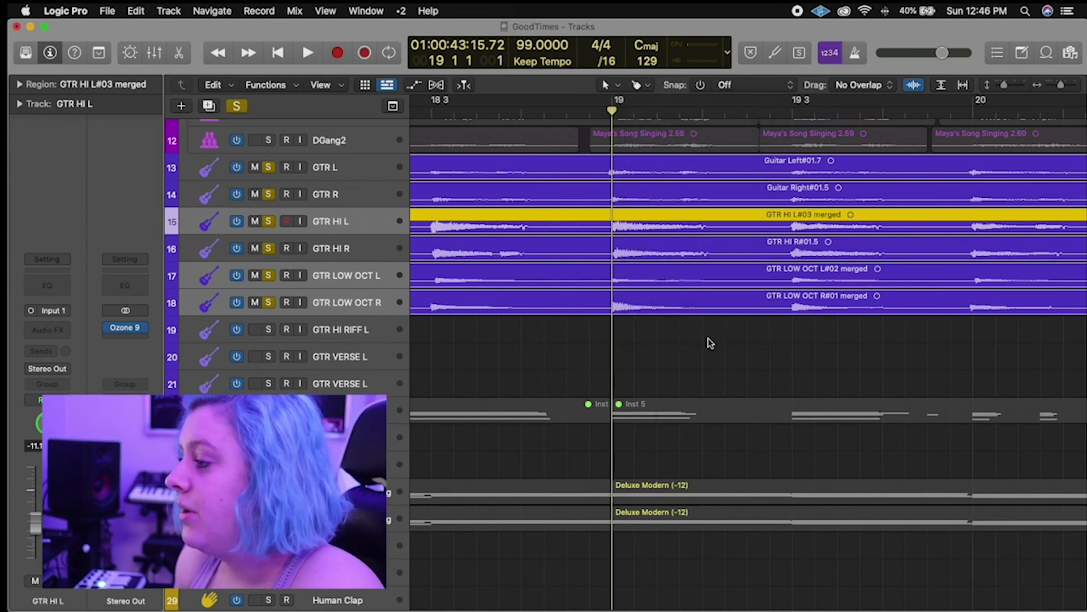
pyautogui.click(627, 332)
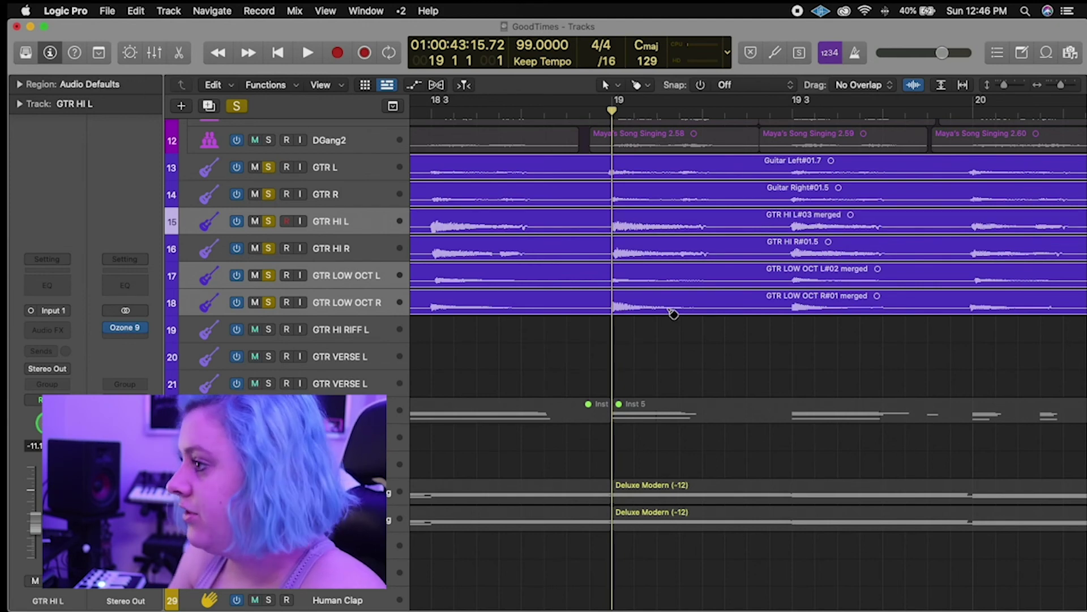
# Join the two adjacent GTR L regions between bars 17 and 21, creating a new audio file.
pyautogui.press('super+Left')
pyautogui.press('super+Left')
pyautogui.press('super+Left')
pyautogui.press('super+Left')
pyautogui.hscroll(-8, 663, 269)
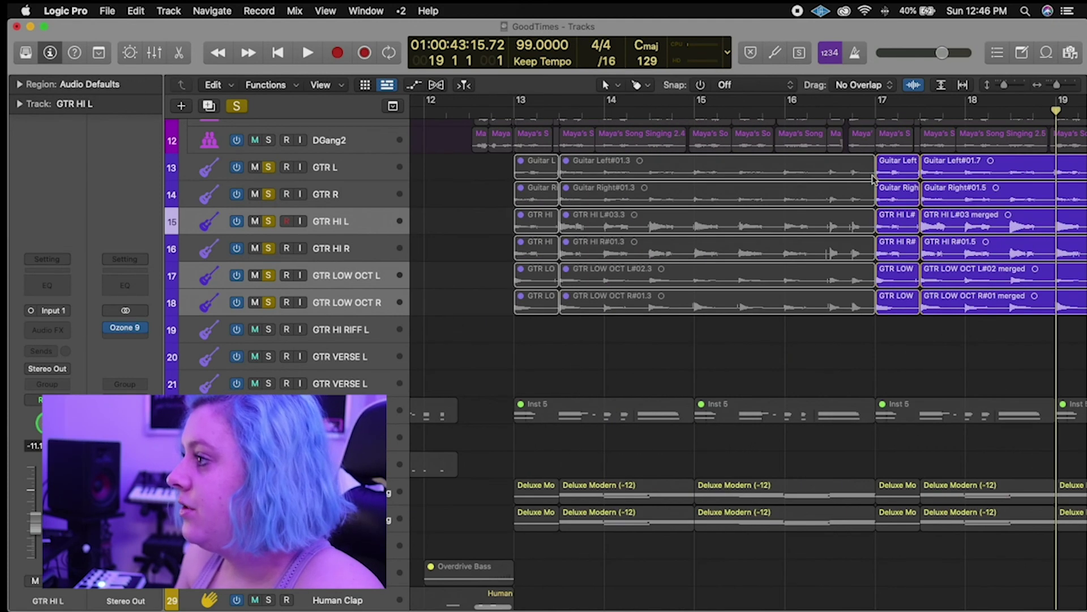
pyautogui.click(908, 168)
pyautogui.hscroll(5, 915, 175)
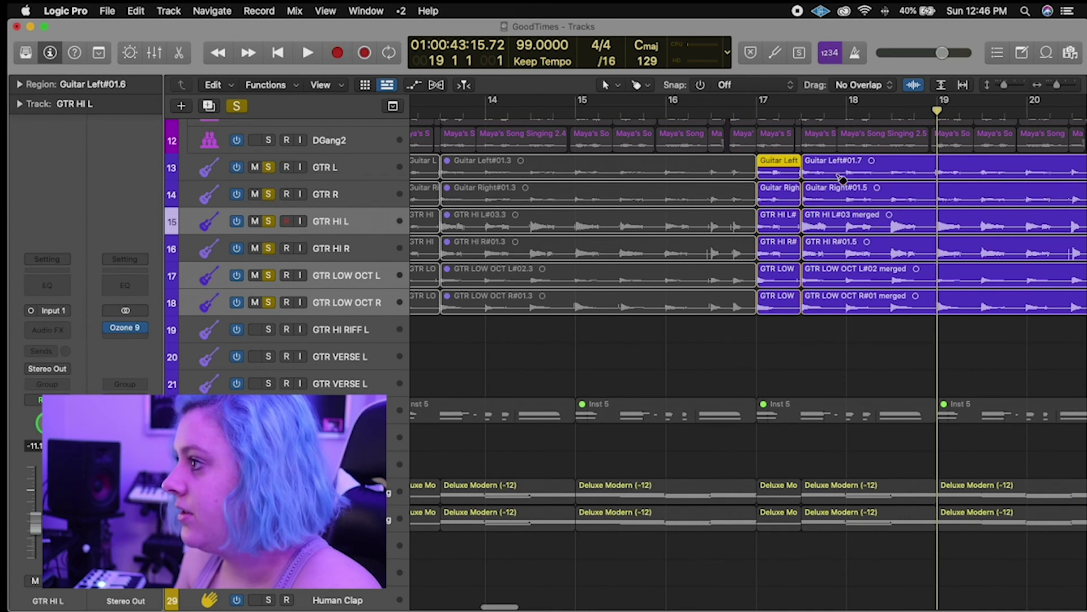
pyautogui.click(810, 170)
pyautogui.click(793, 170)
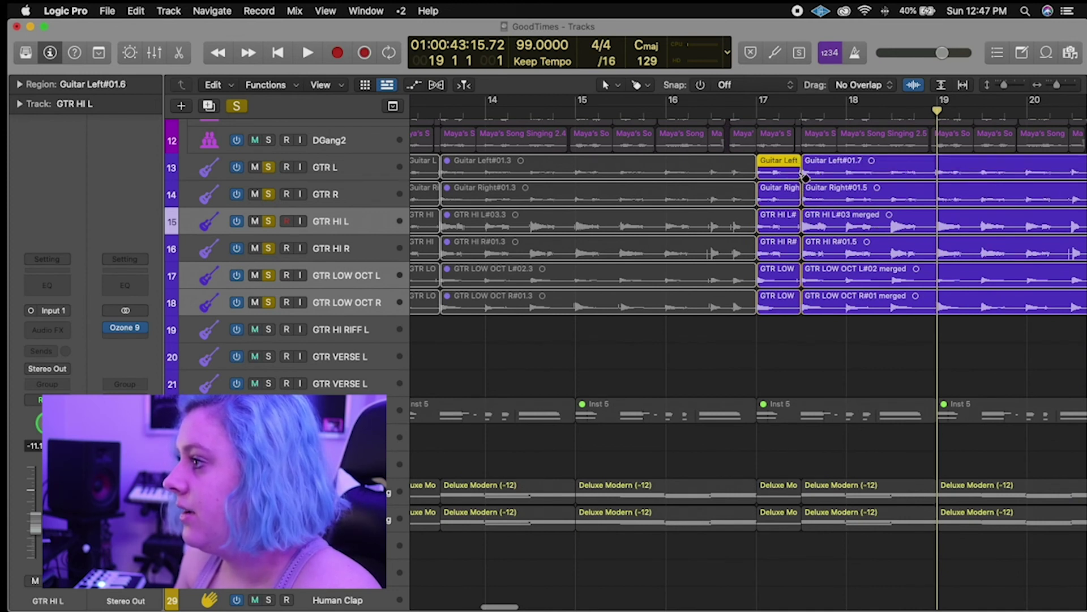
pyautogui.hscroll(-1, 805, 180)
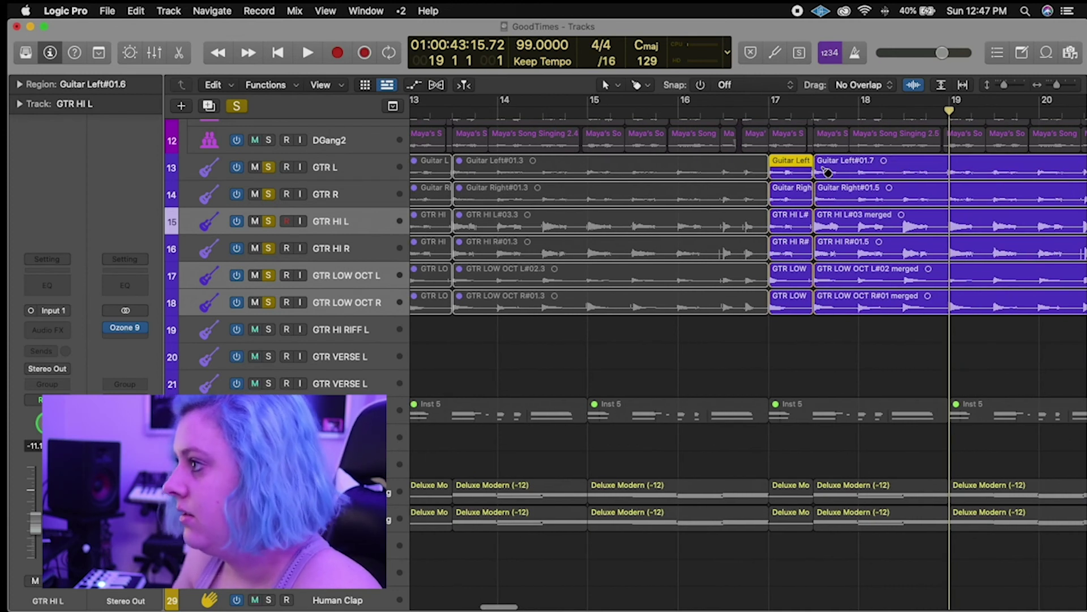
pyautogui.keyDown('shift'); pyautogui.click(827, 171); pyautogui.keyUp('shift')
pyautogui.press('super+j')
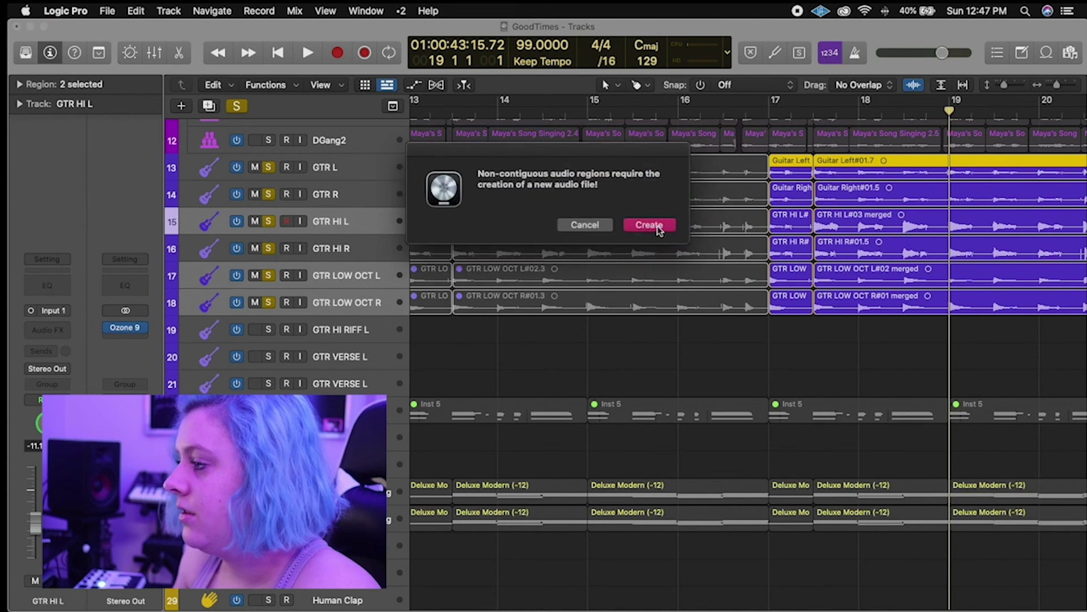
pyautogui.click(649, 225)
# Join the two adjacent GTR R regions between bars 17 and 21, creating a new audio file.
pyautogui.hscroll(5, 701, 195)
pyautogui.click(701, 192)
pyautogui.keyDown('shift'); pyautogui.click(820, 191); pyautogui.keyUp('shift')
pyautogui.press('super+j')
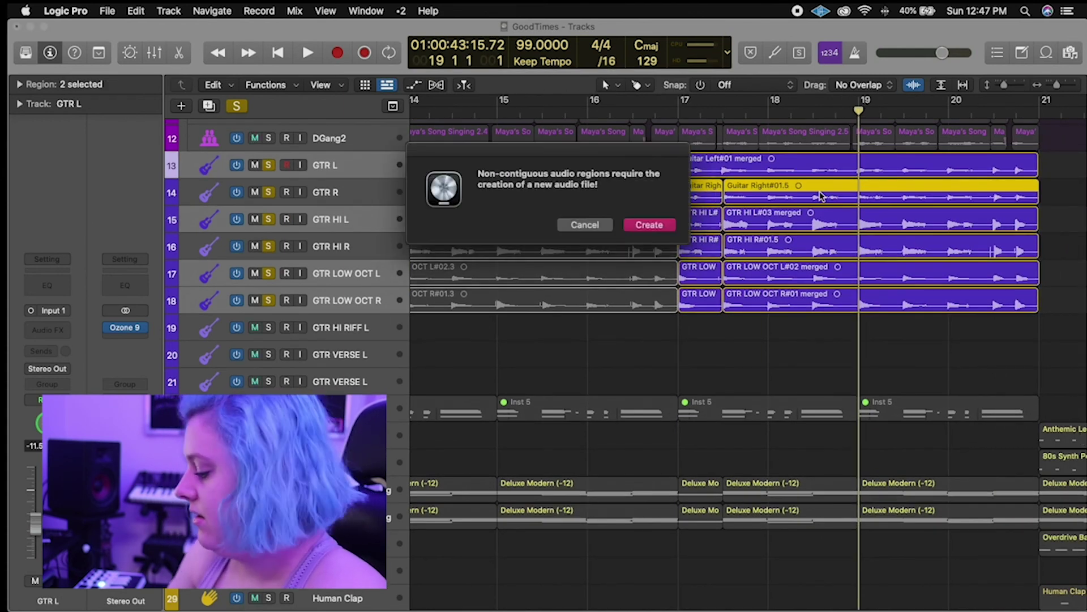
pyautogui.press('Return')
# Look over the secondary tool choices in the Tracks area without changing the Glue Tool.
pyautogui.click(647, 85)
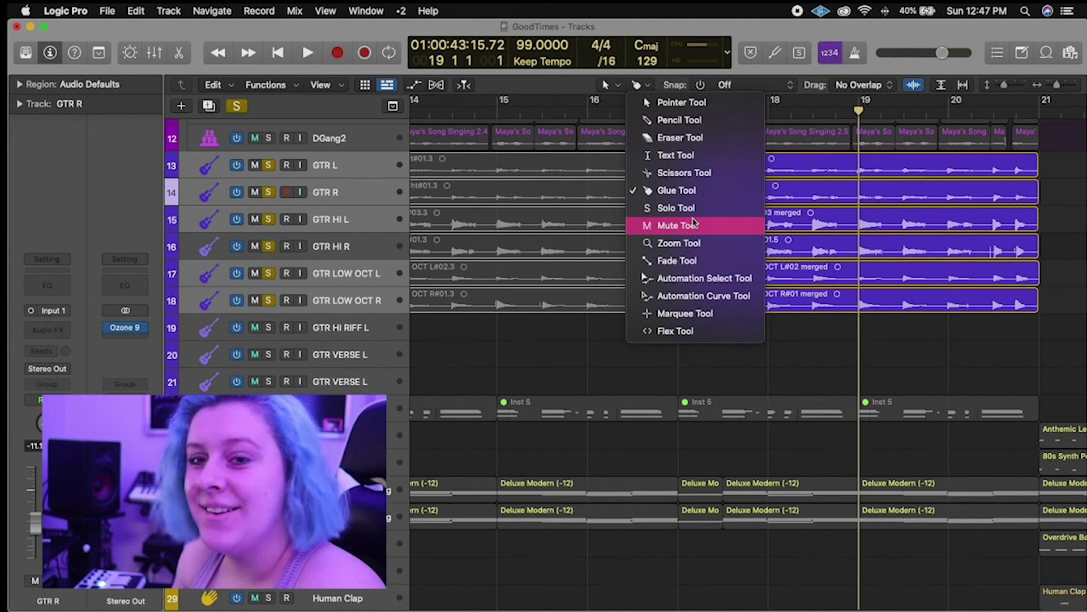
pyautogui.click(612, 344)
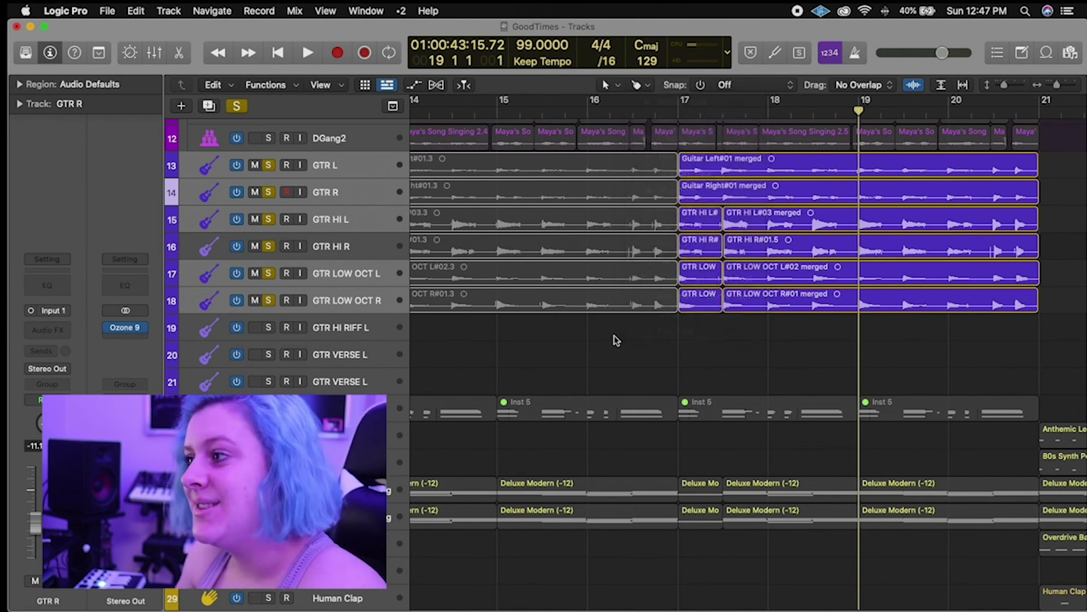
pyautogui.hscroll(-10, 730, 323)
pyautogui.hscroll(15, 735, 320)
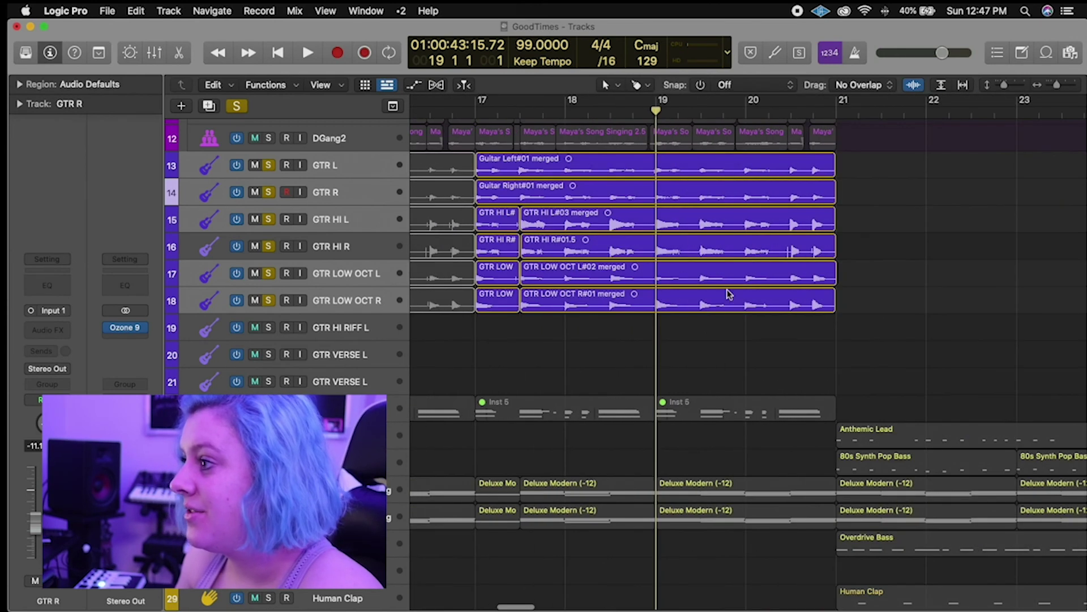
# With solo off, select the six guitar regions that end at bar 21, mute them and unmute them.
pyautogui.click(698, 247)
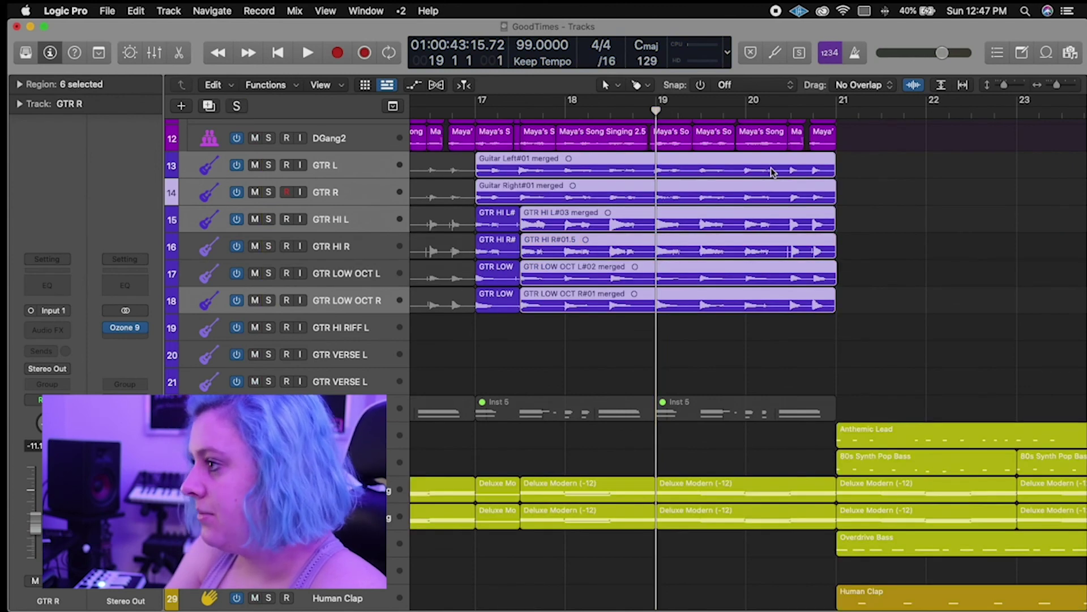
pyautogui.click(753, 356)
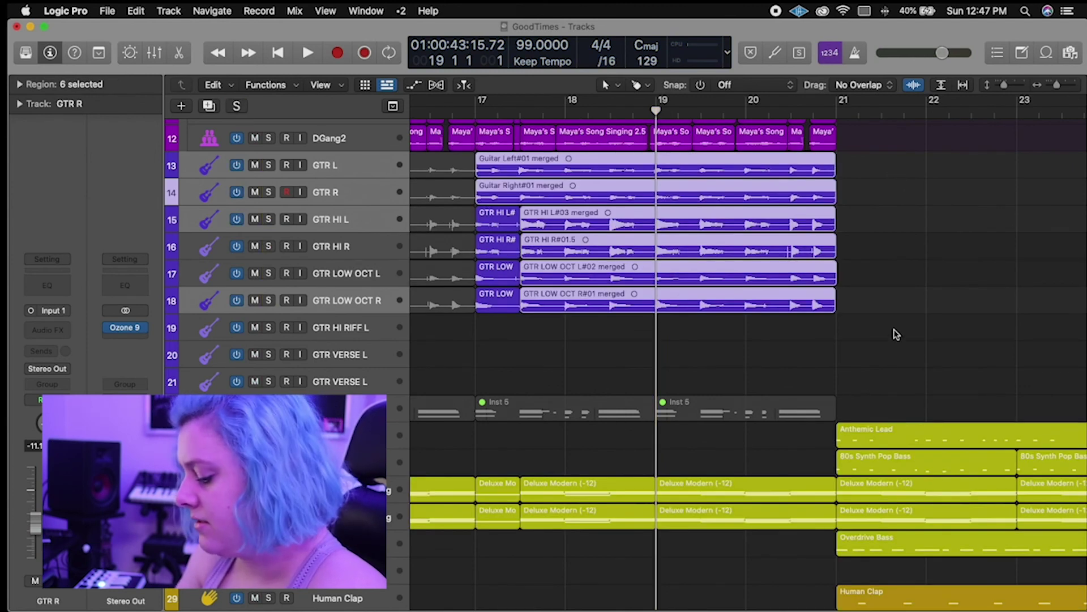
pyautogui.hotkey('ctrl', 'm')
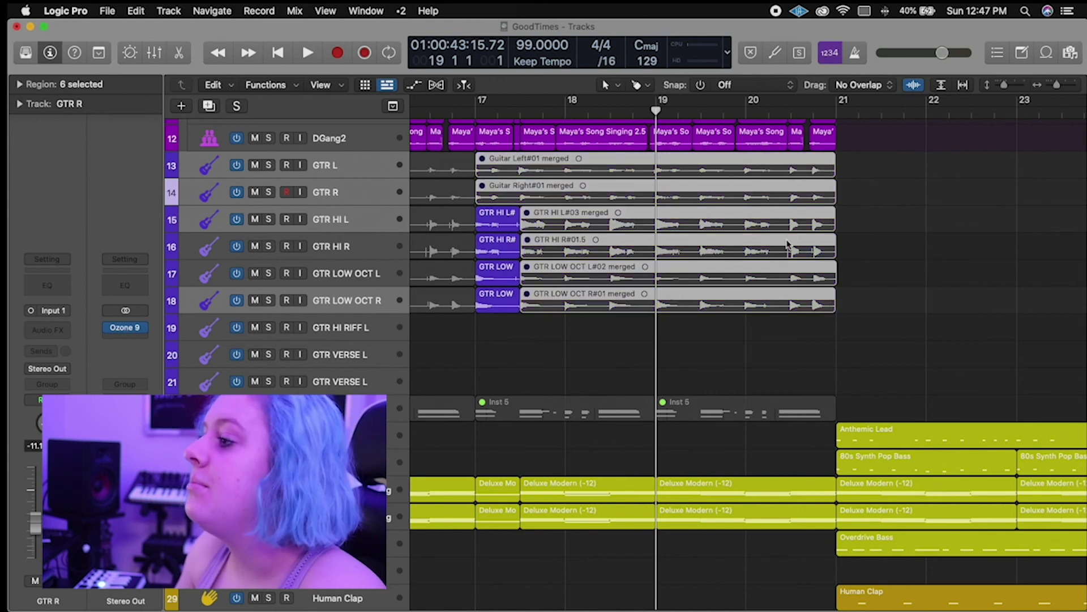
pyautogui.hotkey('ctrl', 'm')
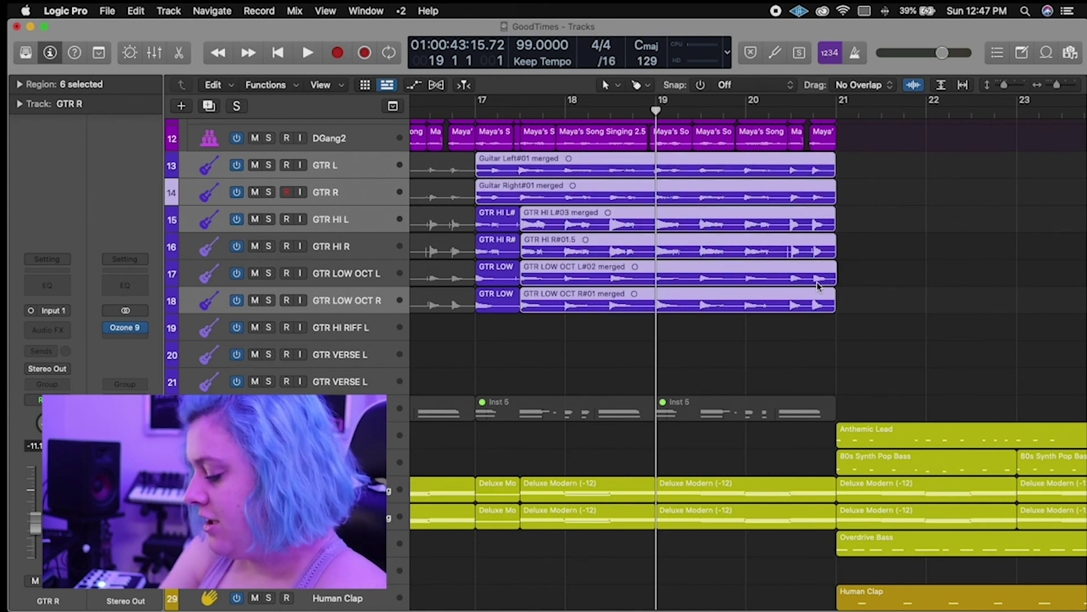
# Mute the selected GTR L, GTR R, GTR HI L and GTR LOW OCT R tracks, unmute them and deselect the regions.
pyautogui.hotkey('shift', 'm')
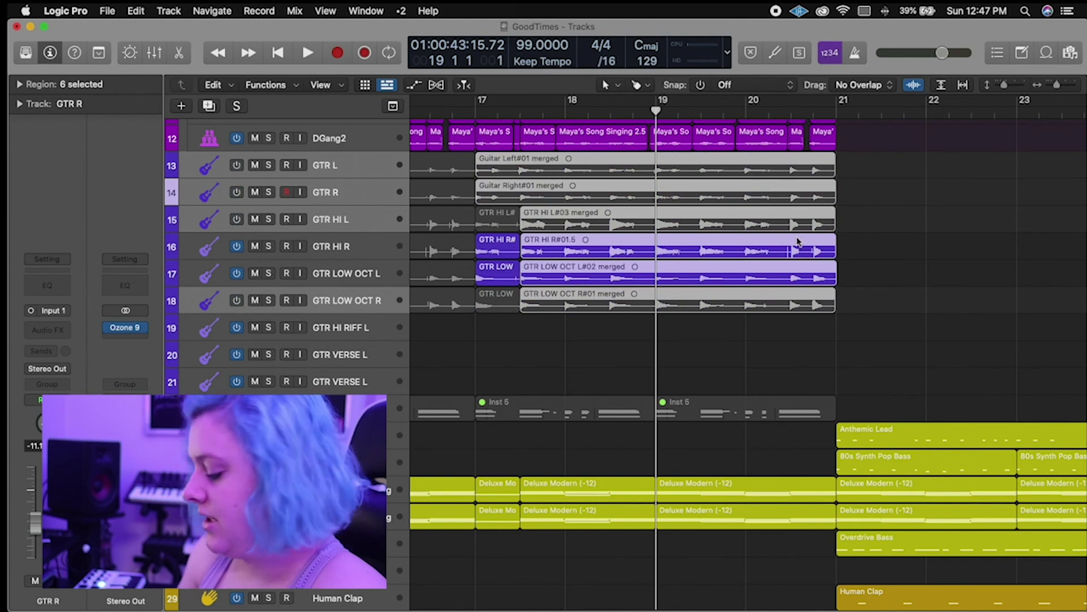
pyautogui.hscroll(-15, 770, 305)
pyautogui.click(741, 368)
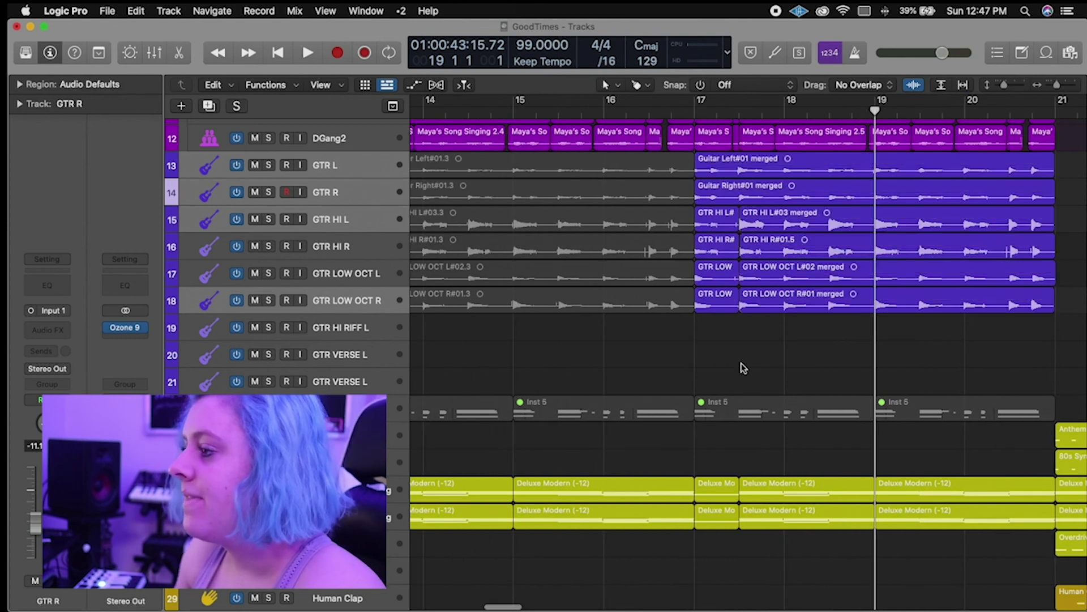
pyautogui.hscroll(-3, 756, 361)
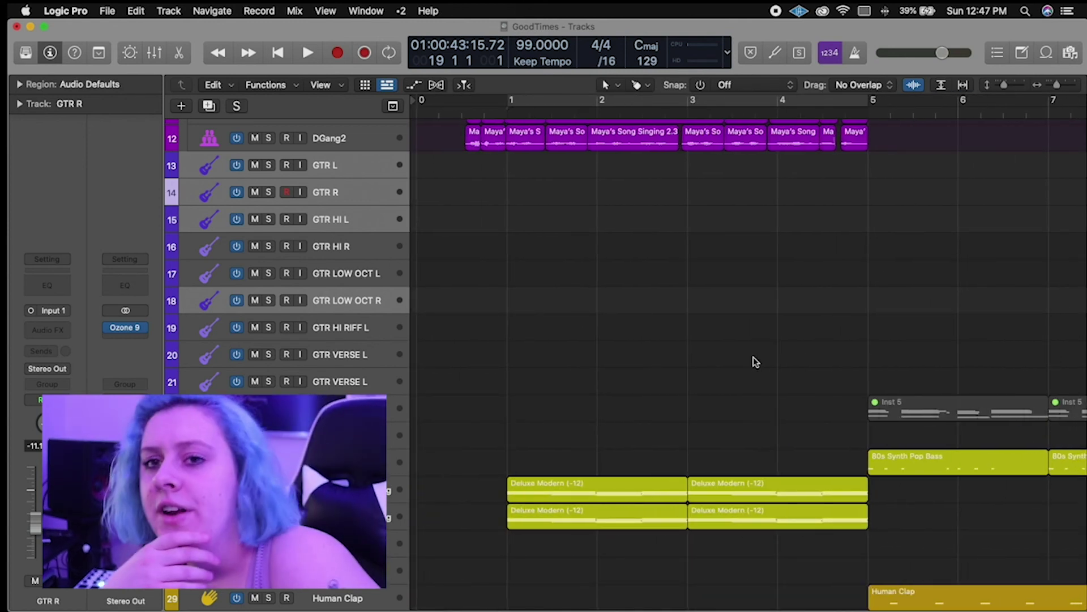